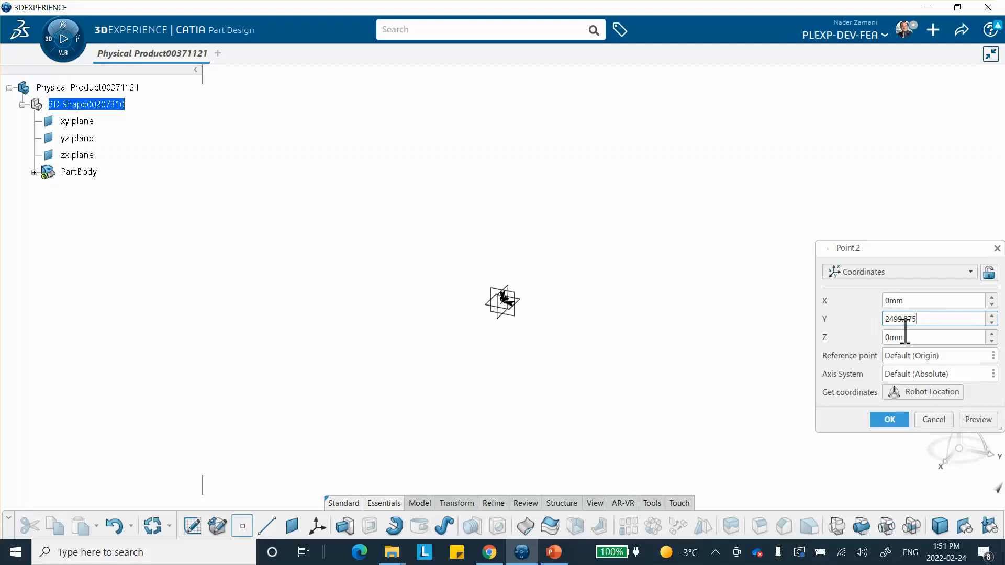
# Step: Set the second point's Z coordinate to 25 mm, as given on the presentation's parameter slide, and create only that point
pyautogui.moveTo(897, 340); pyautogui.dragTo(839, 330)
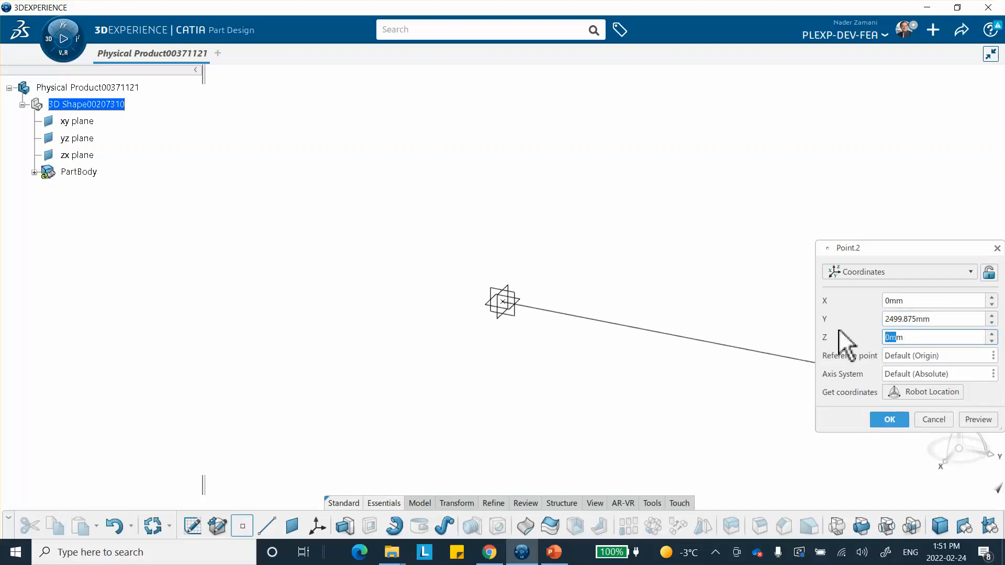
pyautogui.doubleClick(915, 338)
pyautogui.write('3')
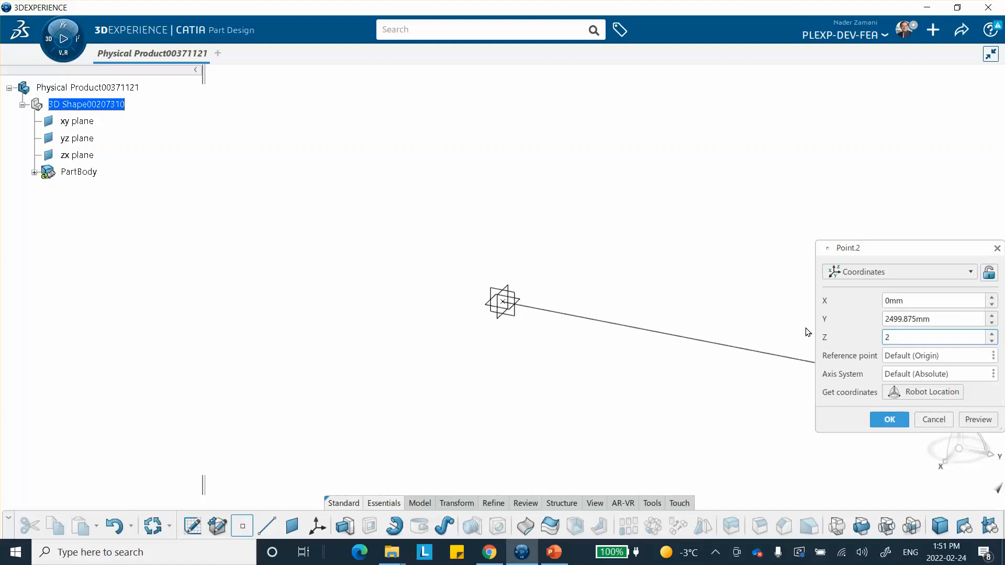
pyautogui.click(553, 552)
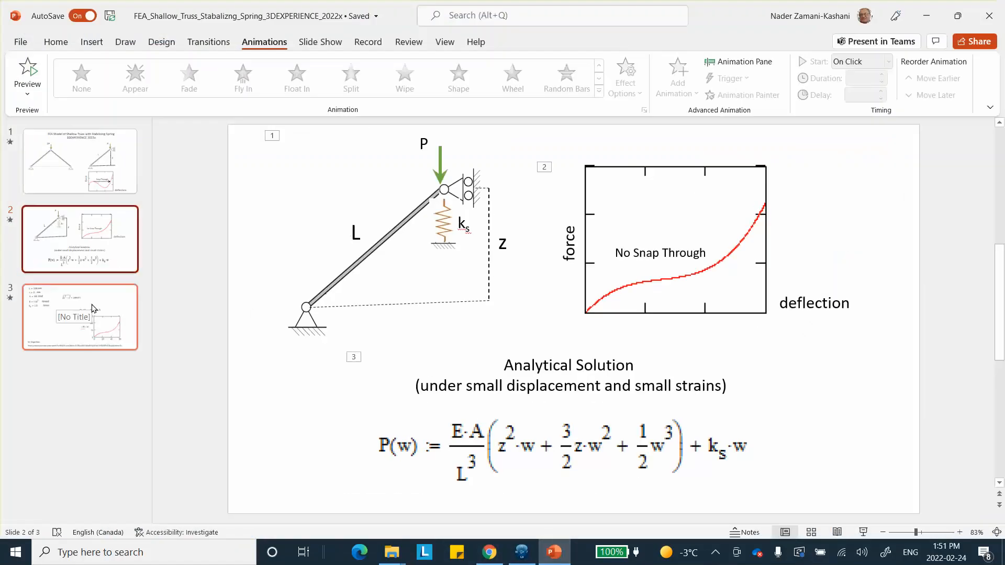
pyautogui.click(79, 314)
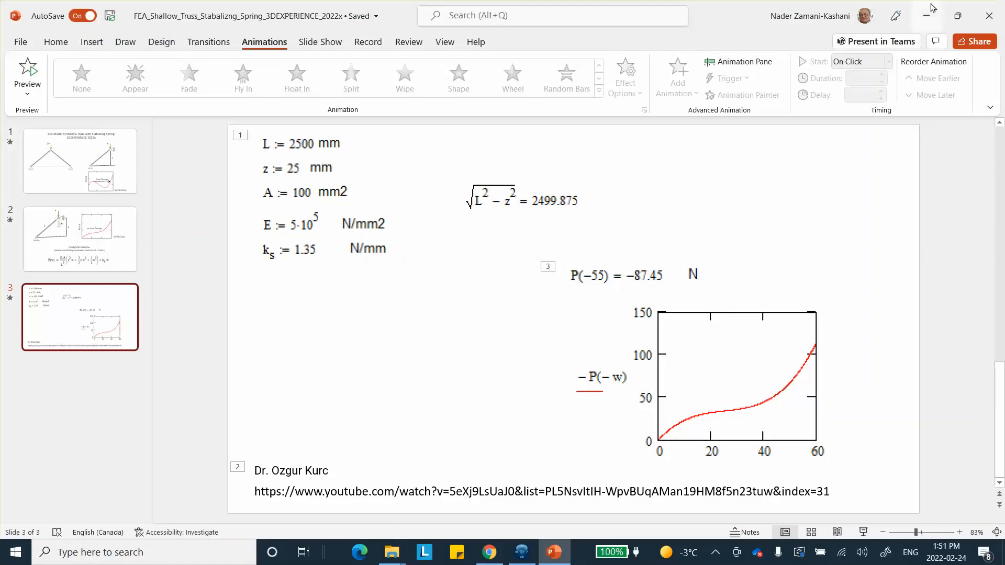
pyautogui.click(927, 21)
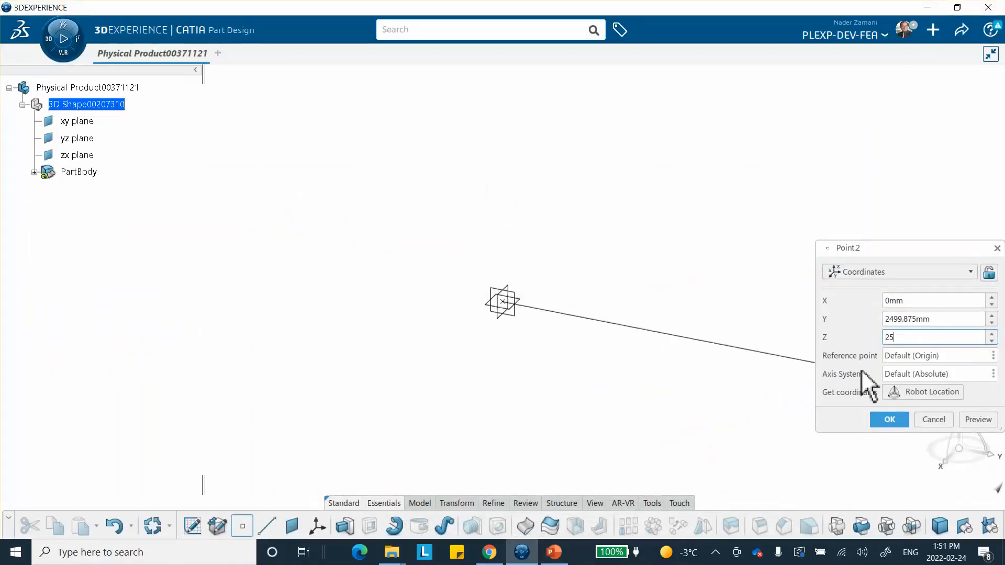
pyautogui.click(896, 419)
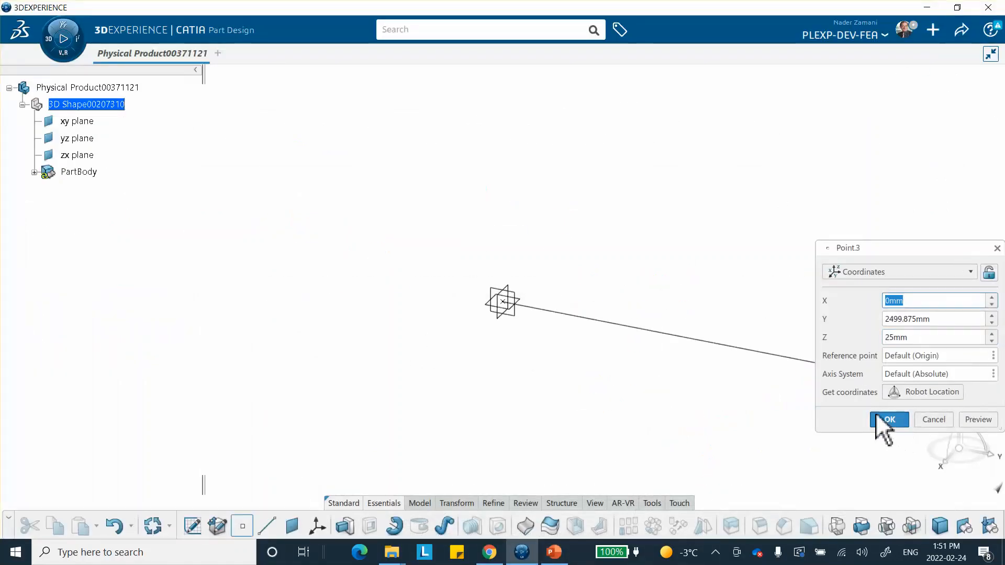
pyautogui.click(938, 418)
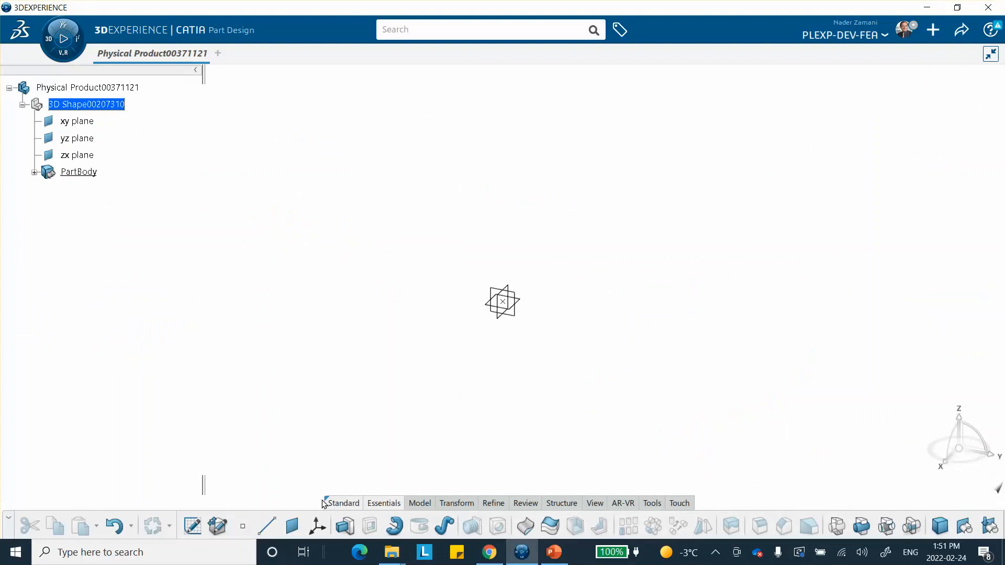
# Step: Create a Point-Point line from the origin point to the second coordinate point
pyautogui.click(595, 504)
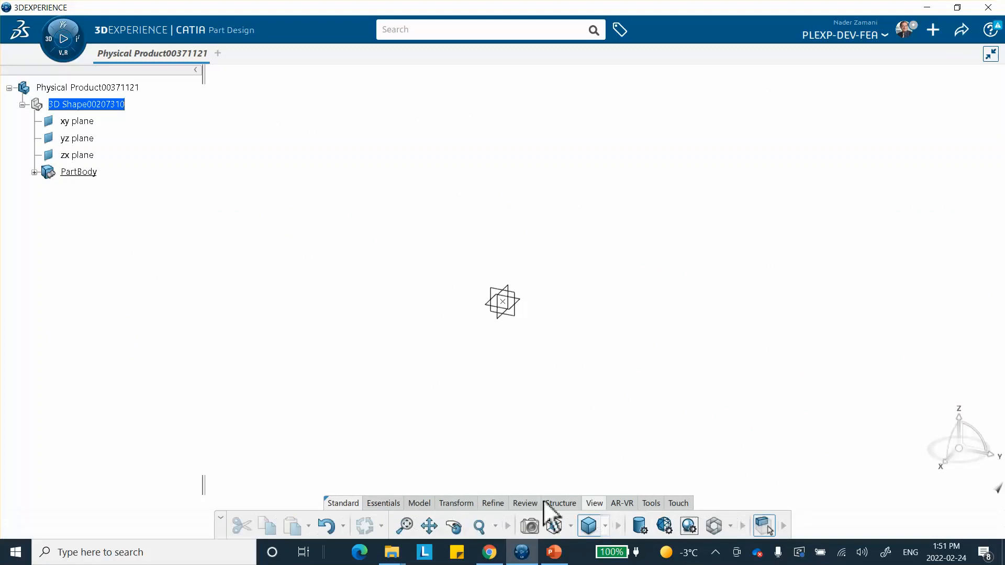
pyautogui.click(407, 524)
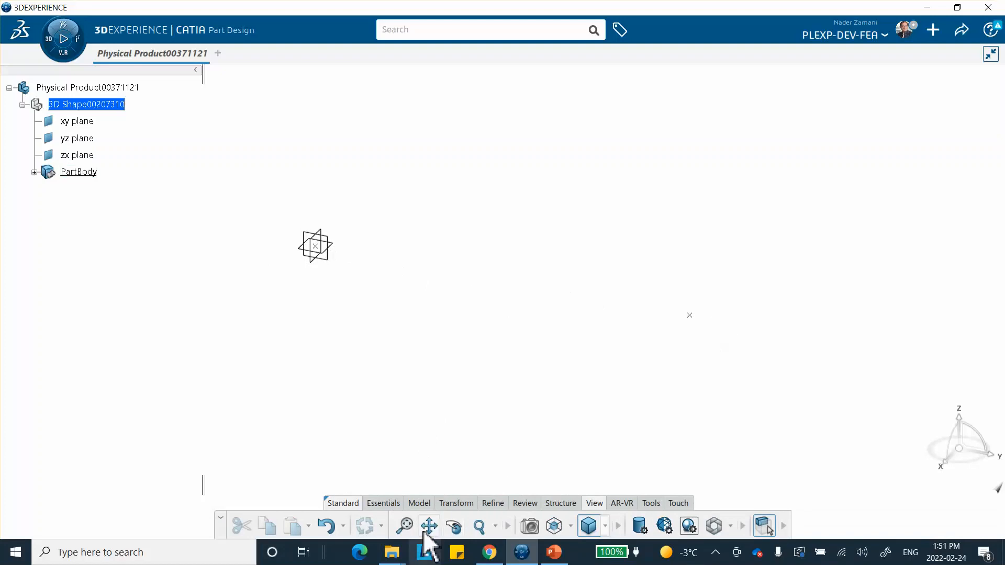
pyautogui.click(381, 503)
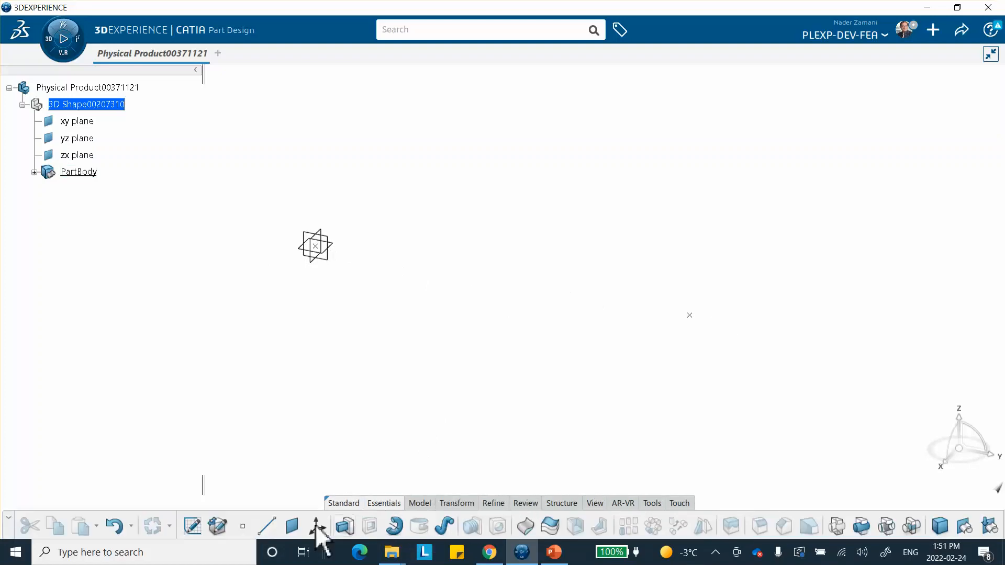
pyautogui.click(265, 526)
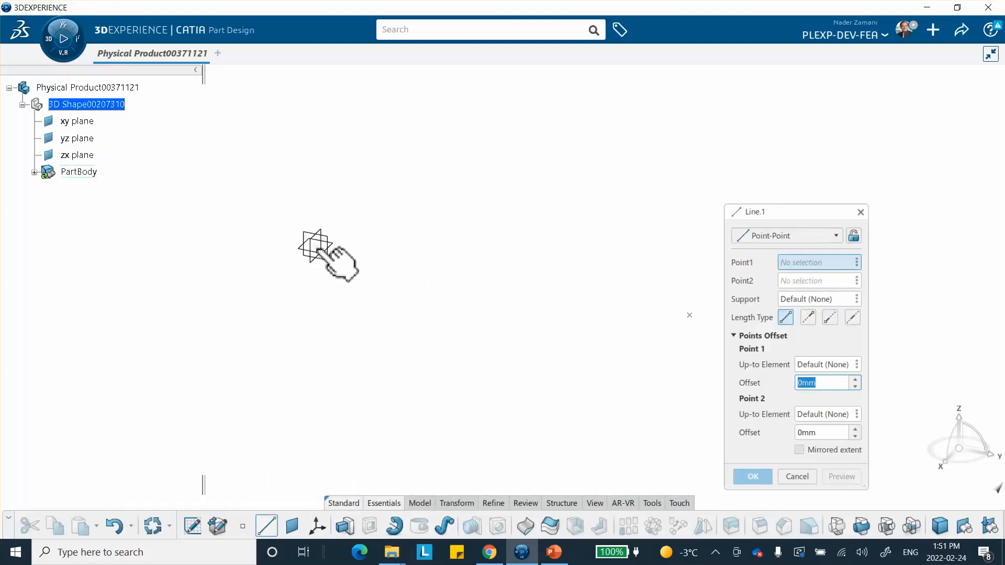
pyautogui.click(331, 258)
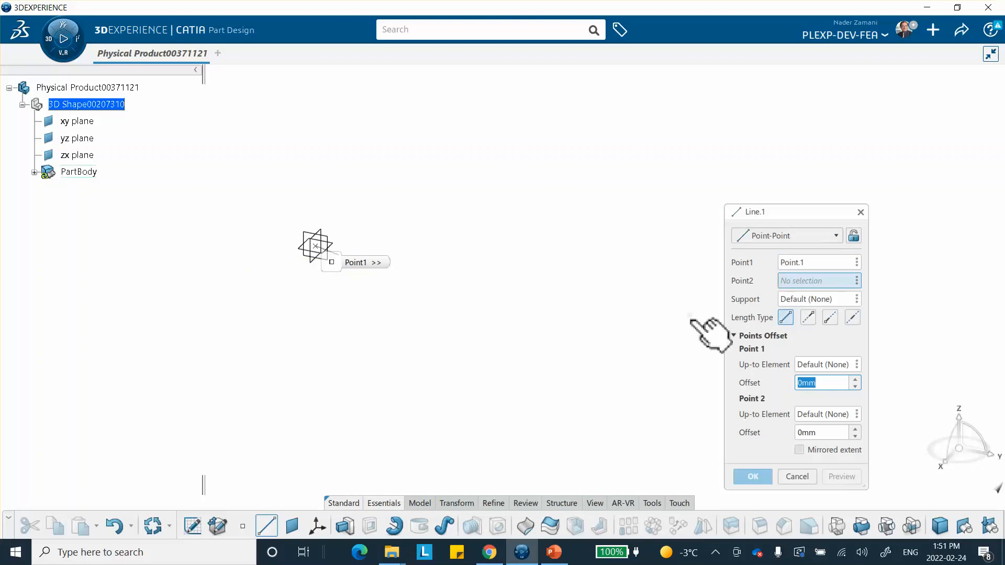
pyautogui.click(689, 314)
pyautogui.click(753, 477)
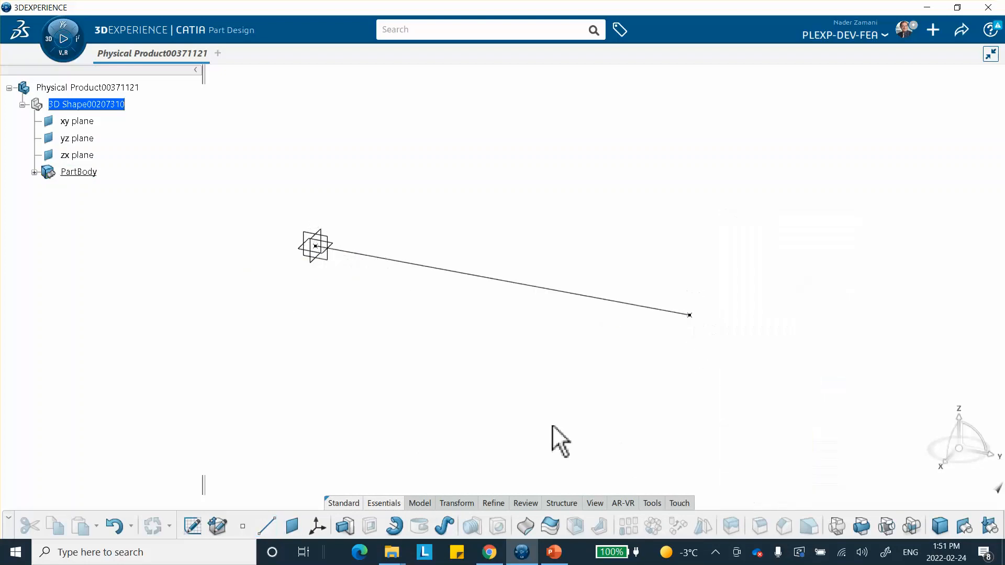
# Step: Hide Point.1 and Point.2 under the PartBody so only the line stays shown
pyautogui.click(34, 173)
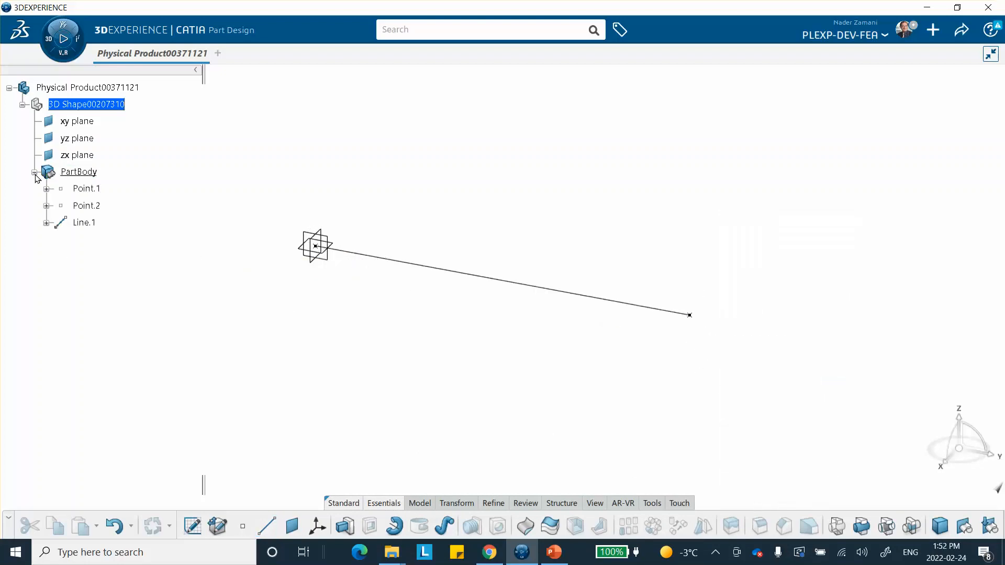
pyautogui.rightClick(88, 188)
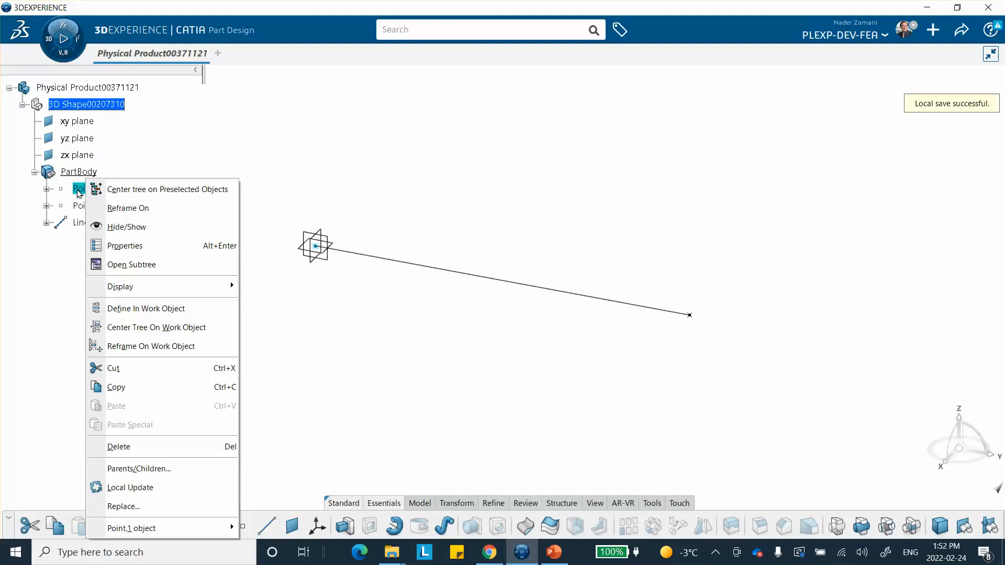
pyautogui.click(118, 227)
pyautogui.rightClick(90, 206)
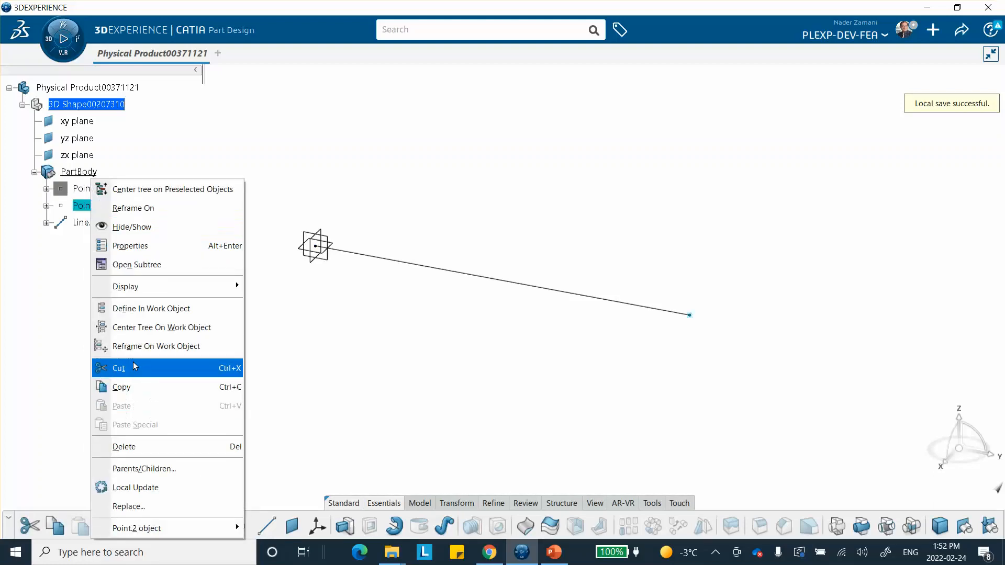
pyautogui.click(145, 236)
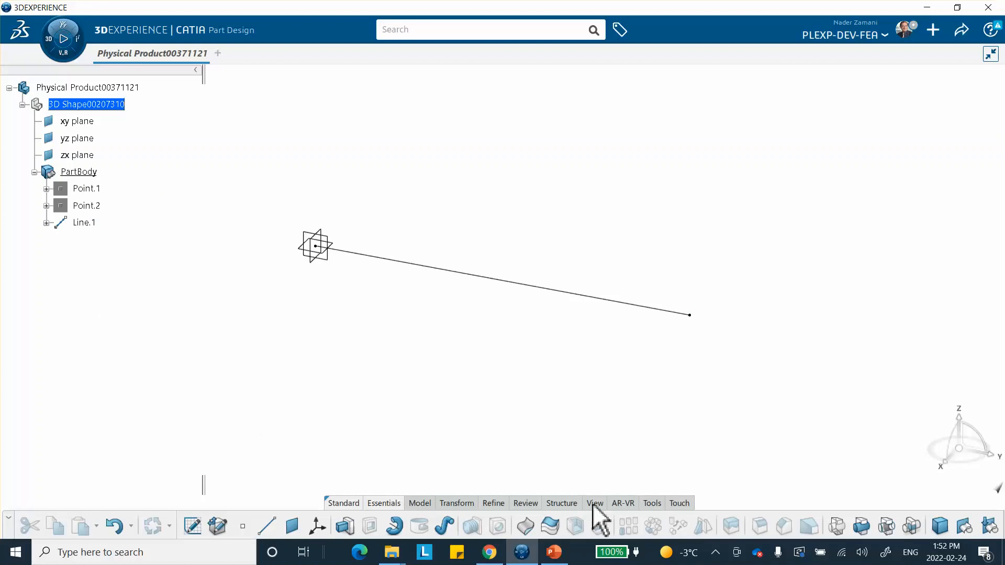
# Step: Create a core material titled Shallow Truss with a Simulation Domain added
pyautogui.click(649, 503)
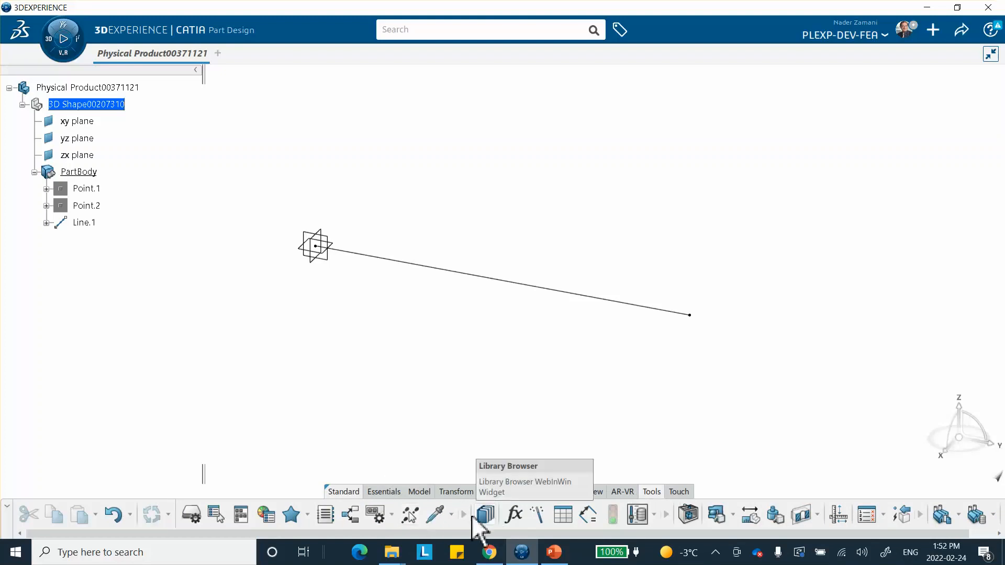
pyautogui.click(451, 515)
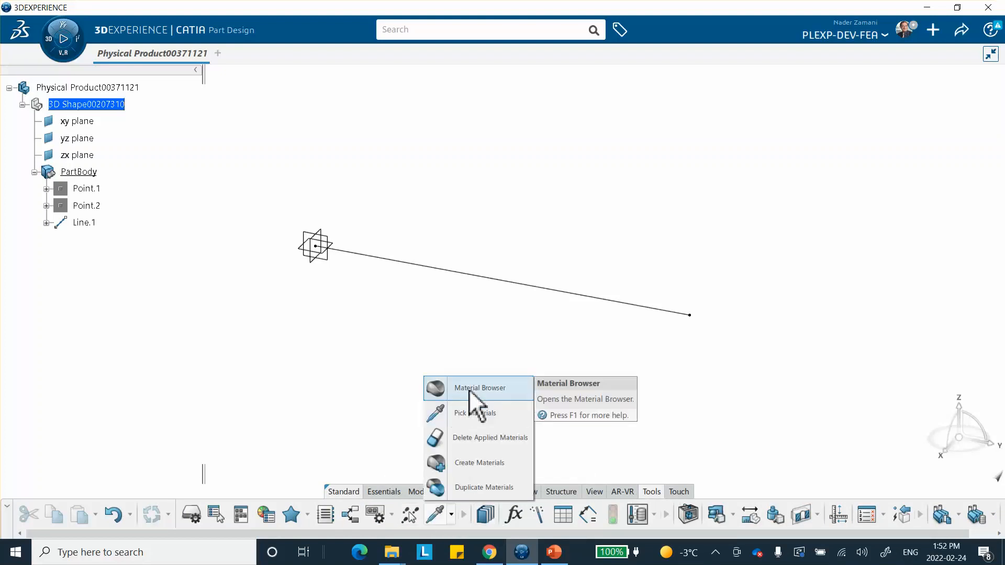
pyautogui.click(463, 465)
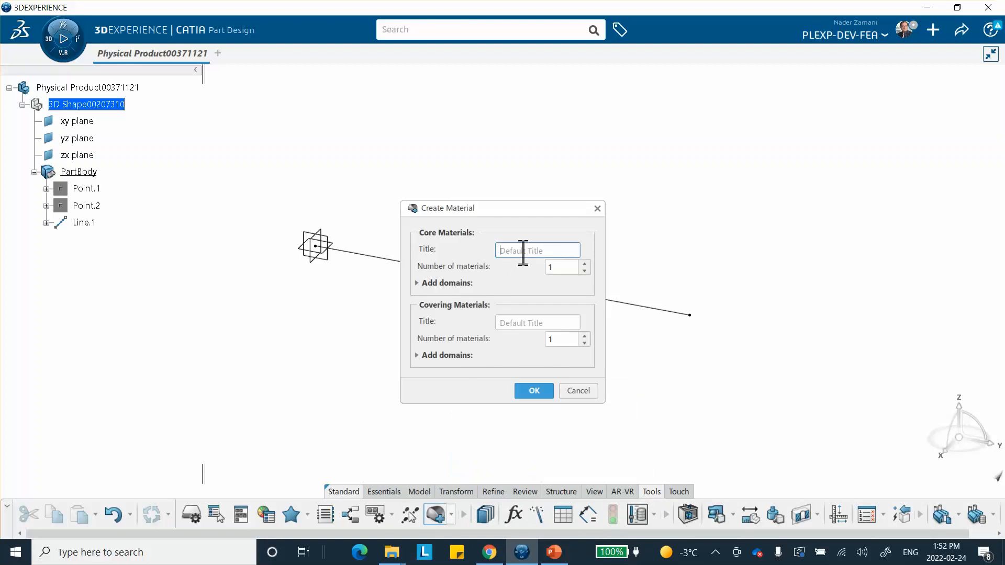
pyautogui.write('Shallow Truss')
pyautogui.click(417, 283)
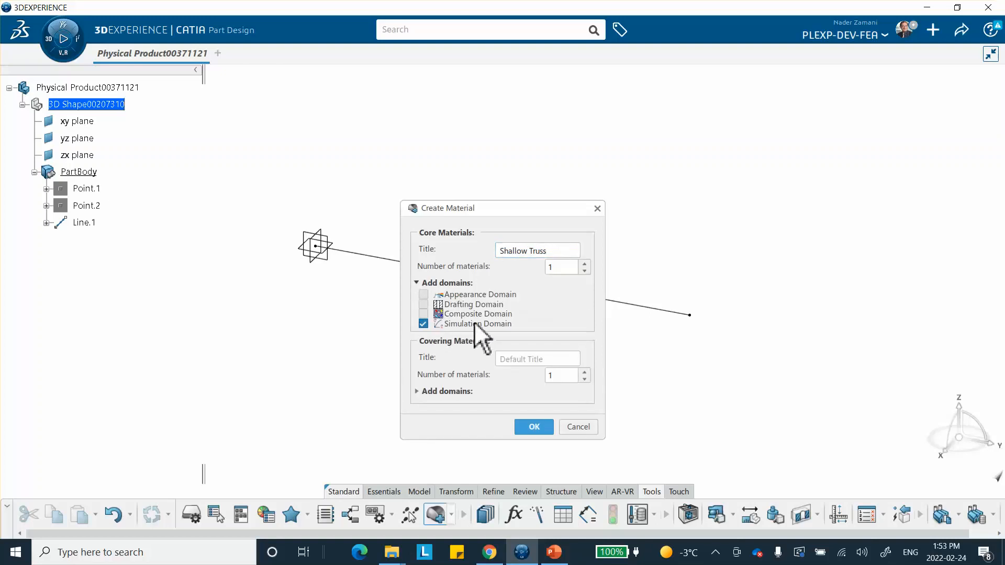
pyautogui.click(540, 429)
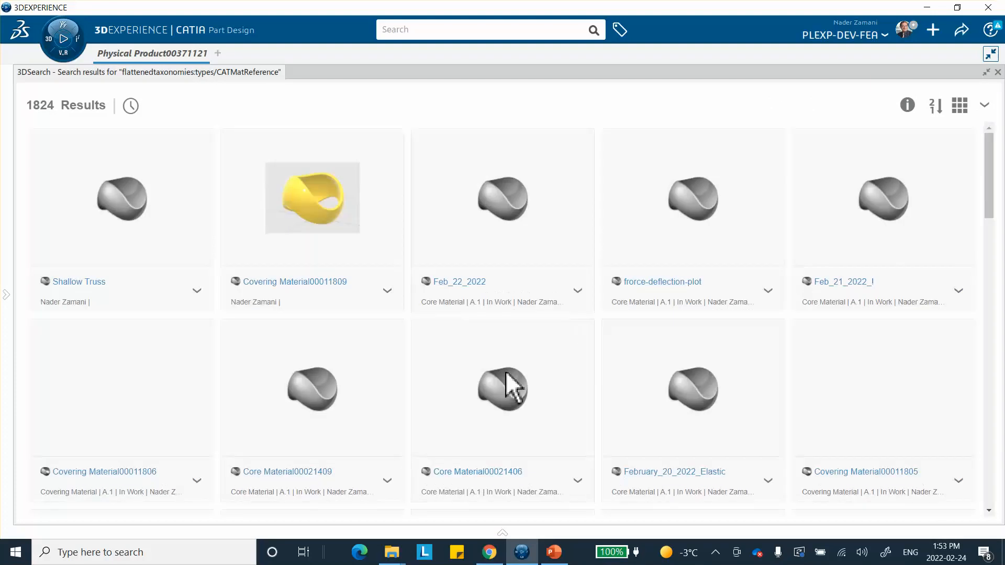
# Step: Apply the Shallow Truss material from the search results to the part and close the results
pyautogui.rightClick(119, 201)
pyautogui.click(140, 223)
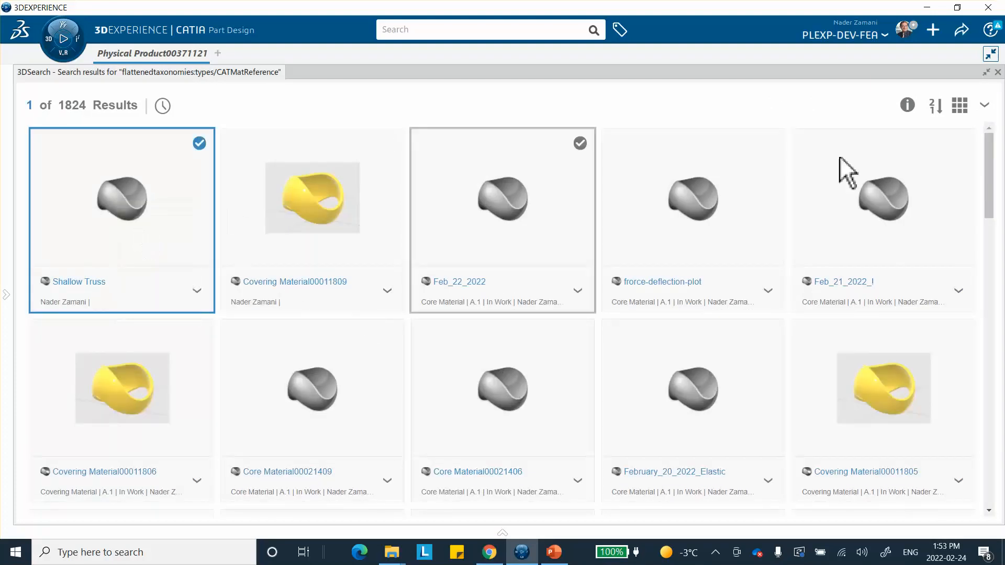
pyautogui.click(996, 72)
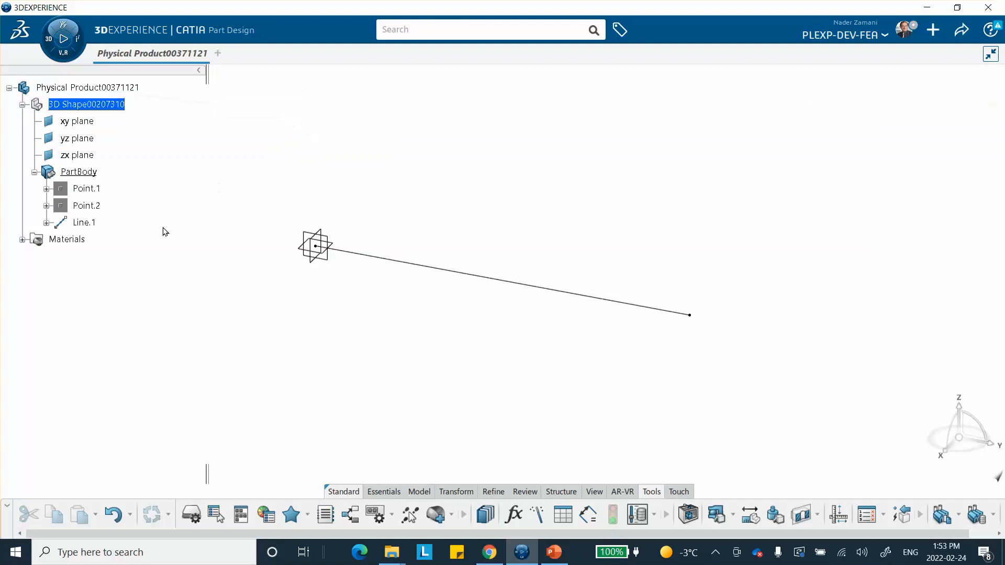
# Step: Open the Shallow Truss material's simulation domain and add the Elastic option under Abaqus Multiphysics mechanical elasticity
pyautogui.click(22, 241)
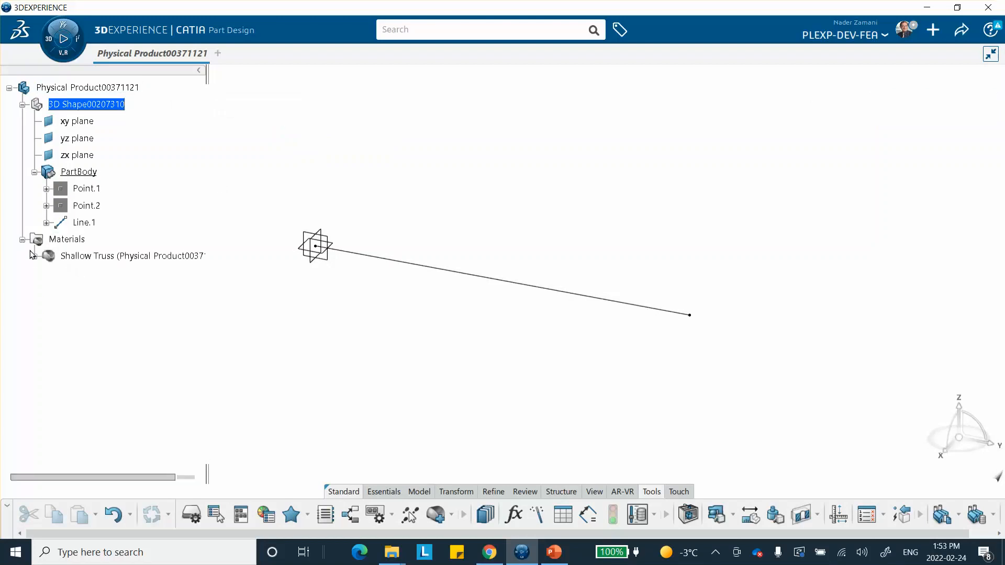
pyautogui.click(34, 257)
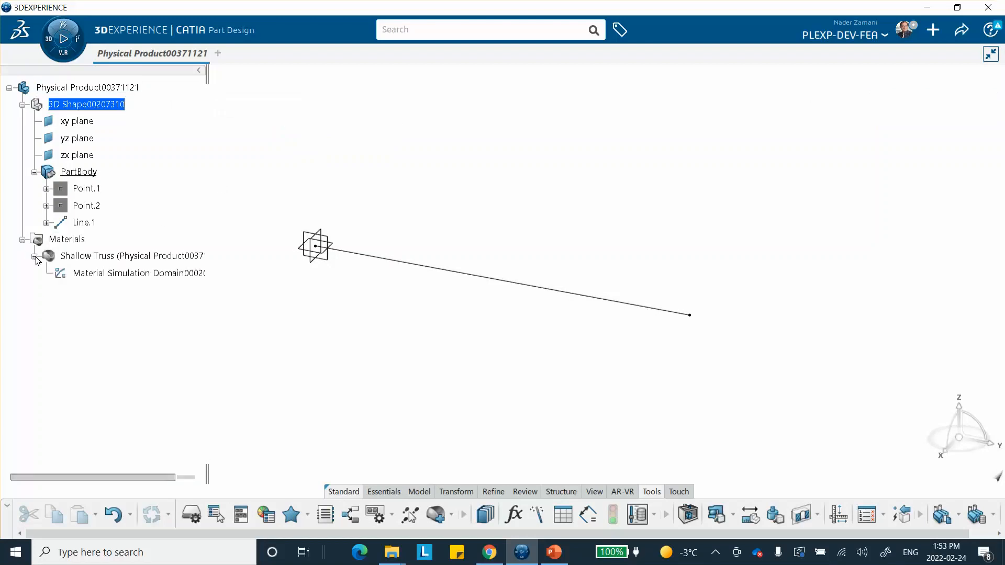
pyautogui.click(131, 274)
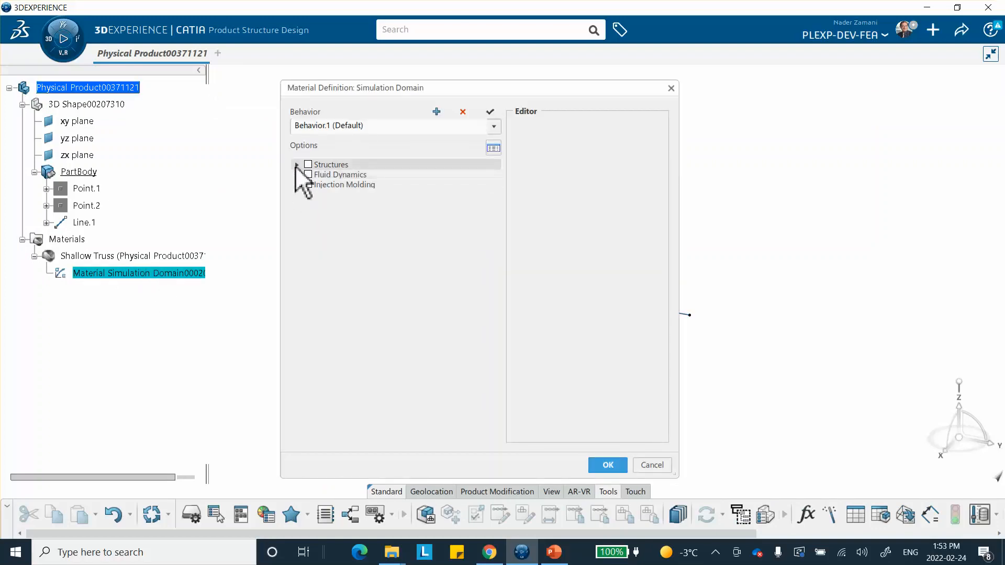
pyautogui.click(296, 164)
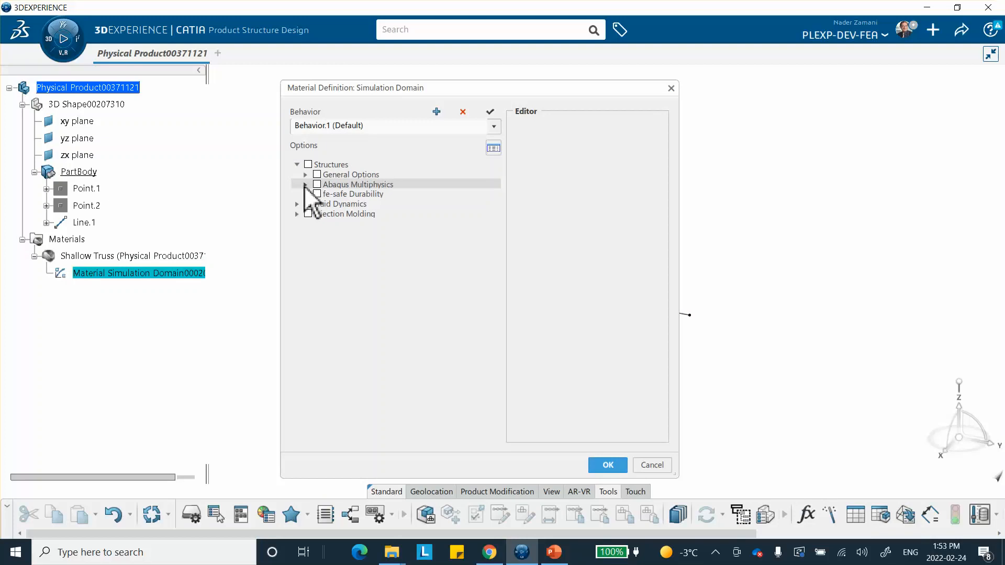
pyautogui.click(305, 184)
pyautogui.click(314, 194)
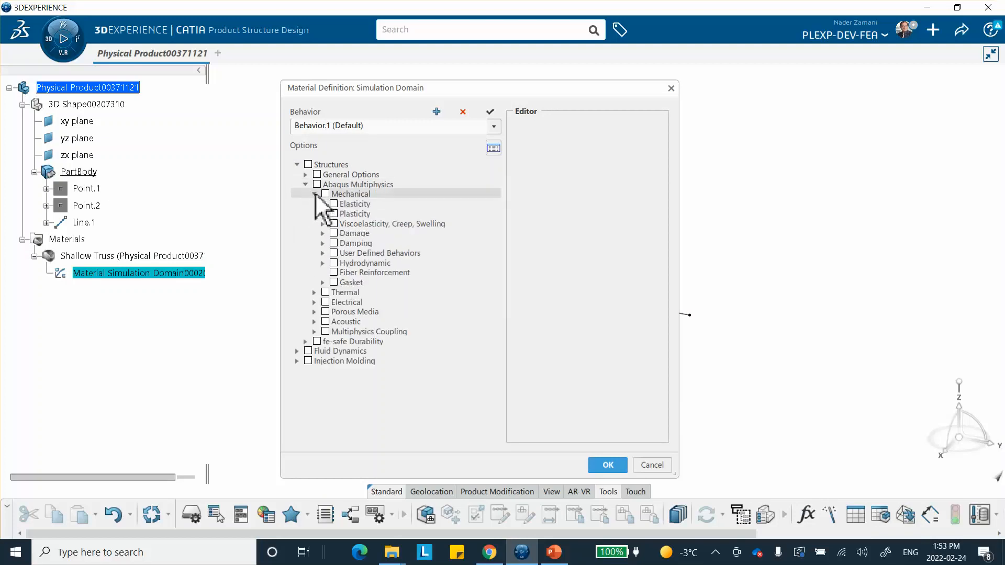
pyautogui.click(322, 204)
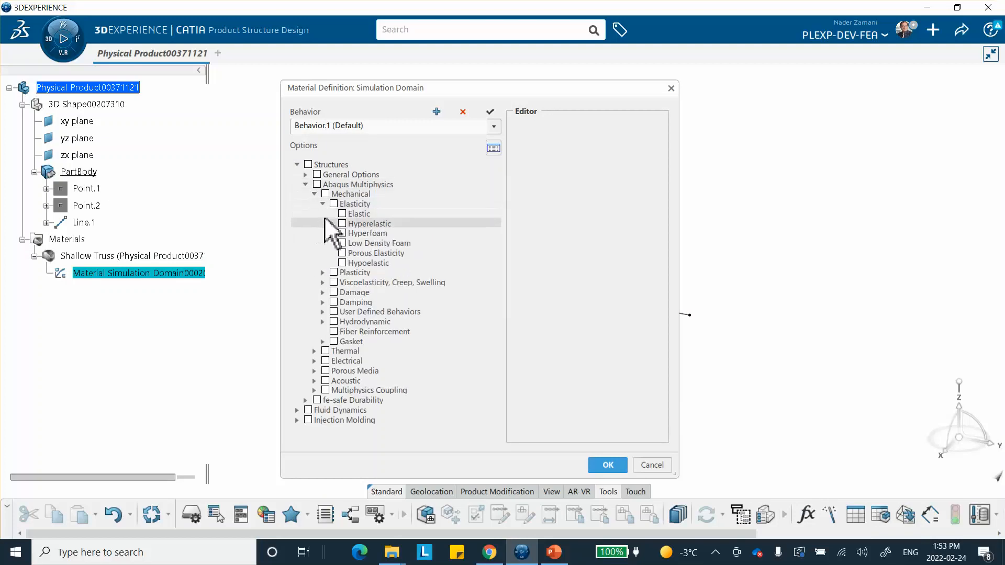
pyautogui.click(342, 214)
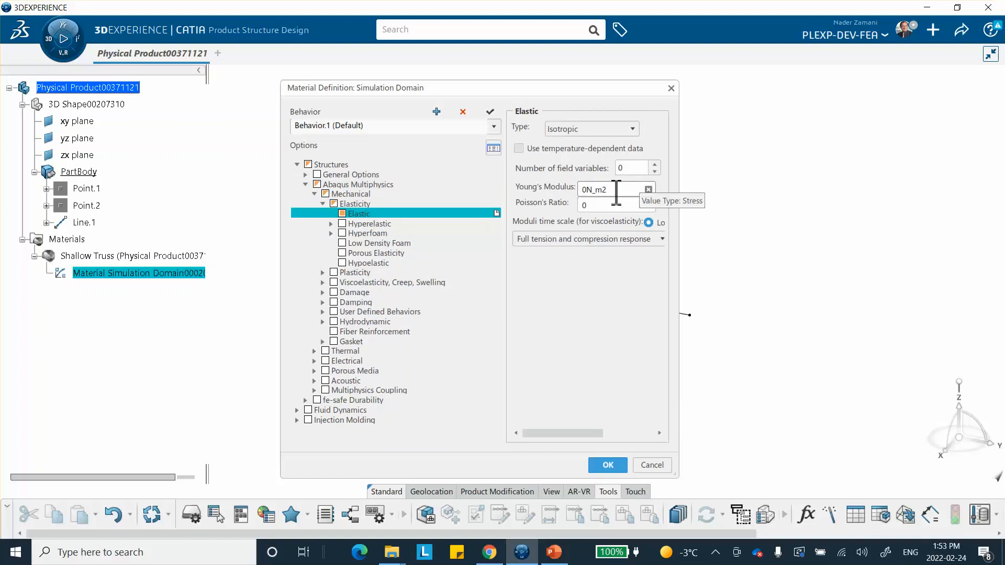
# Step: Check E on the PowerPoint slide, return to the material definition, set the elastic Young's modulus to that value in N_mm2 and accept it
pyautogui.click(582, 189)
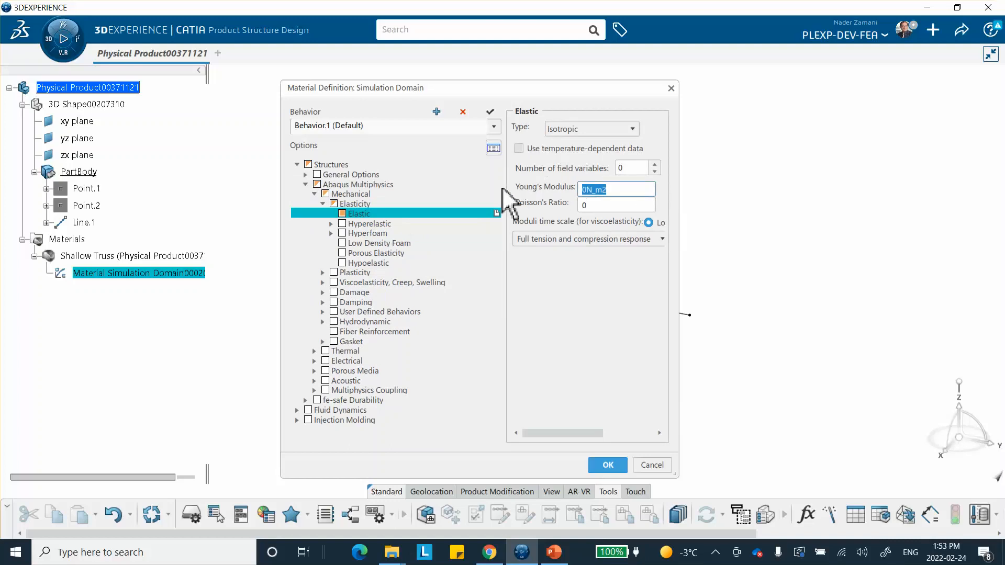
pyautogui.click(554, 554)
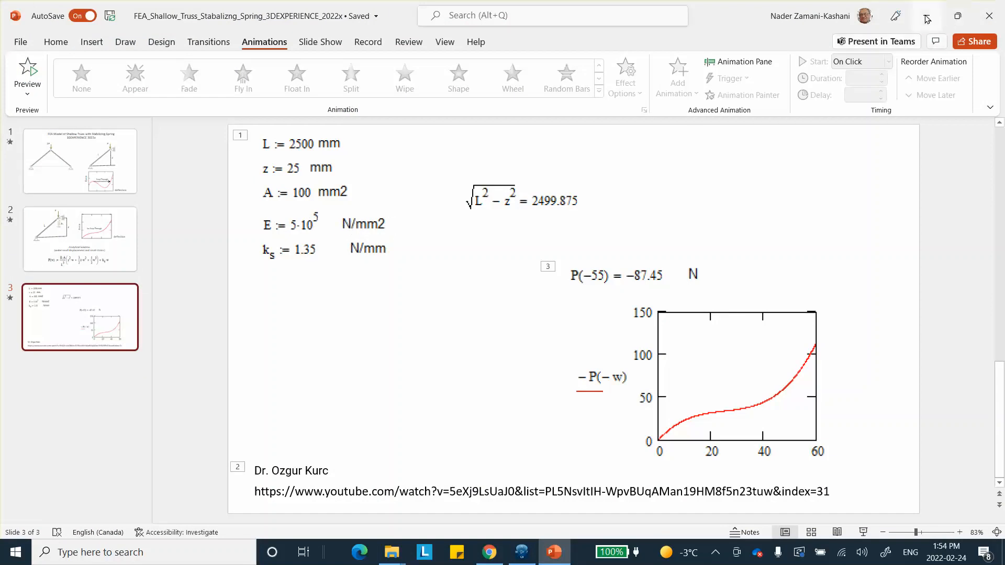
pyautogui.click(518, 551)
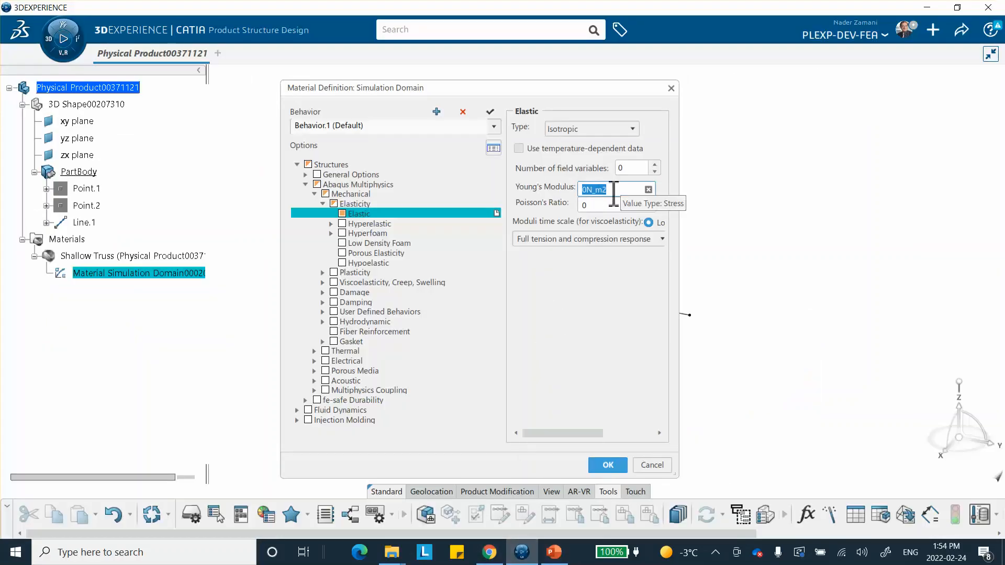
pyautogui.write('5')
pyautogui.write('000000')
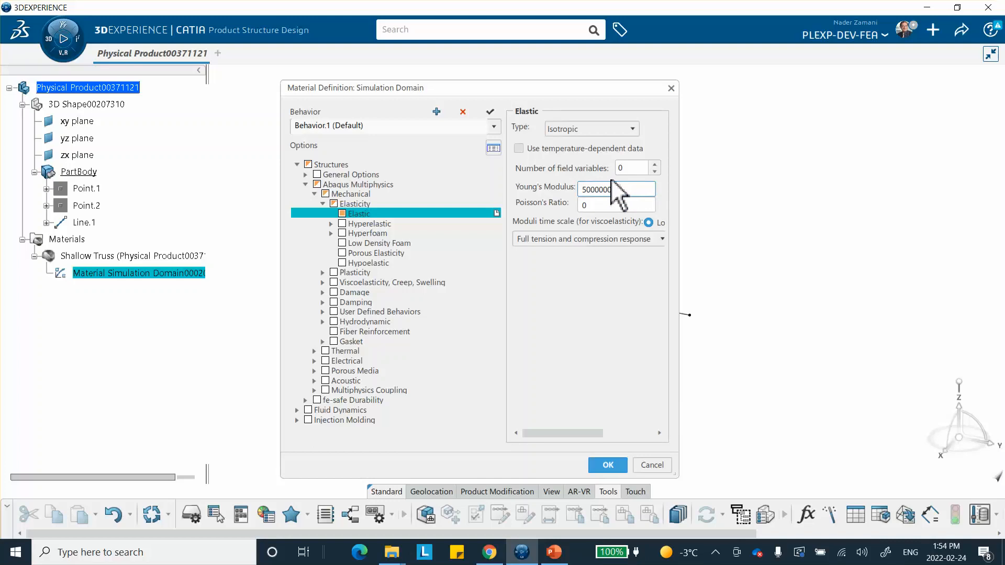
pyautogui.write('mm2')
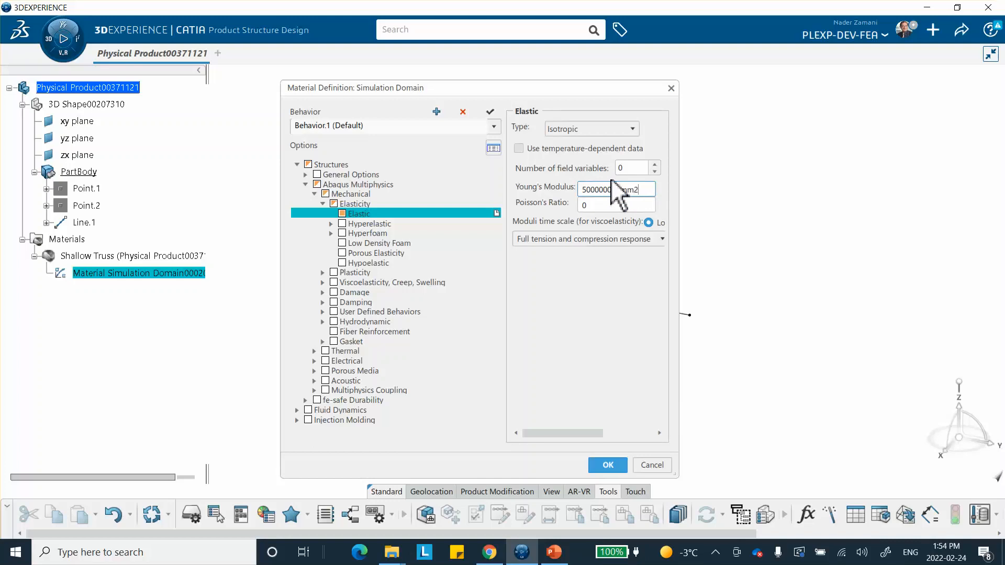
pyautogui.click(608, 465)
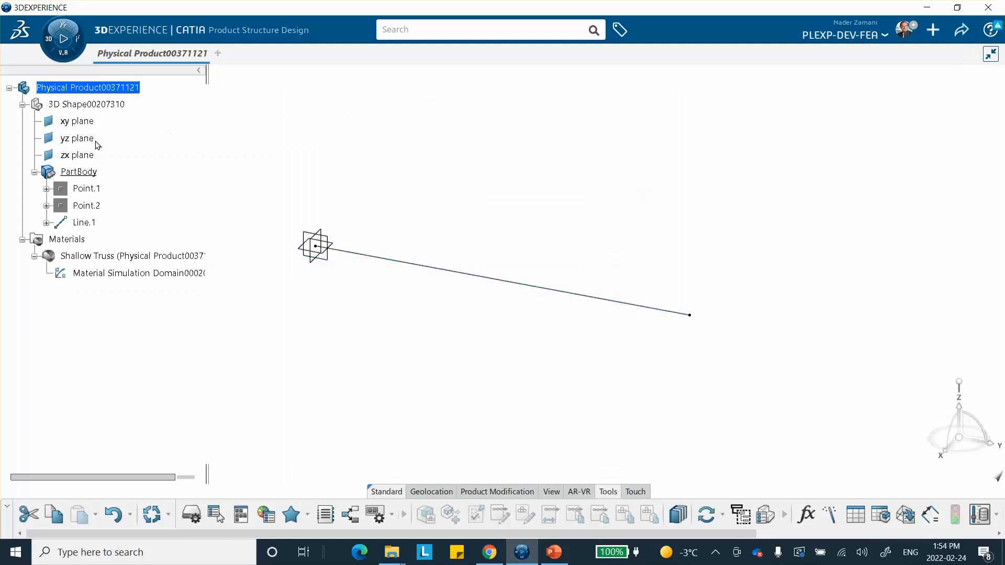
# Step: Prefix the physical product's title with Shallow_Truss_ and save the product
pyautogui.rightClick(94, 87)
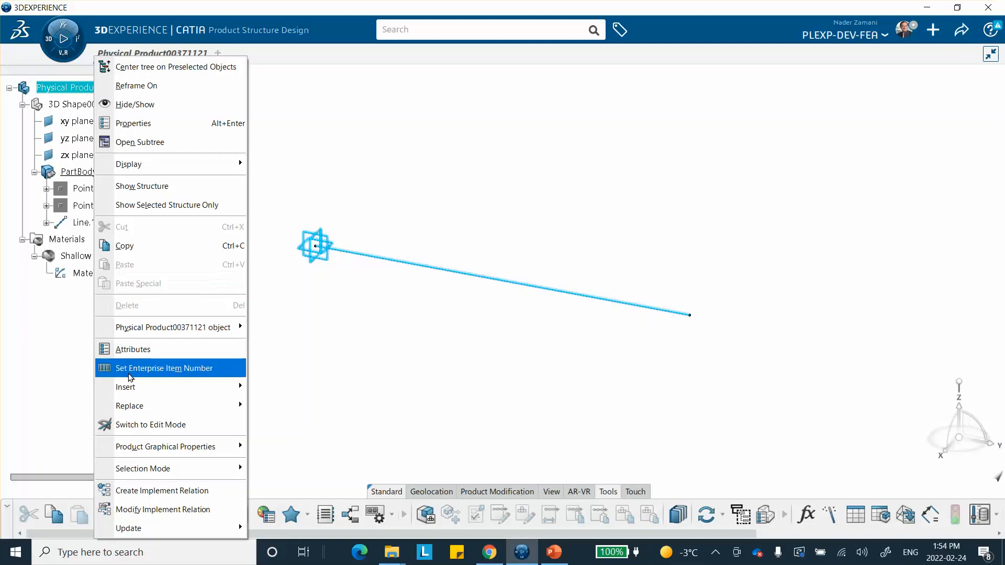
pyautogui.click(145, 135)
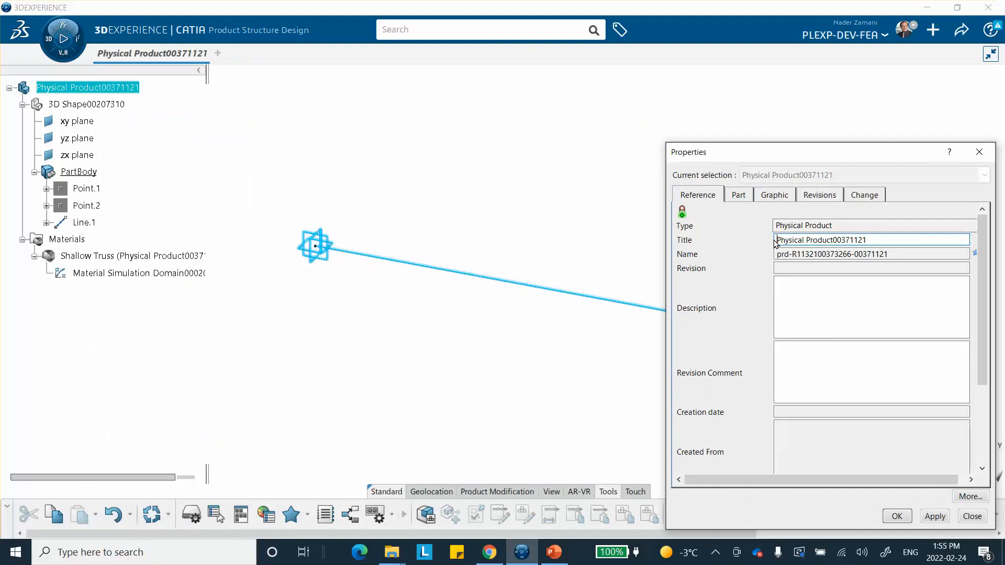
pyautogui.write('Shallo')
pyautogui.write('w_Tru')
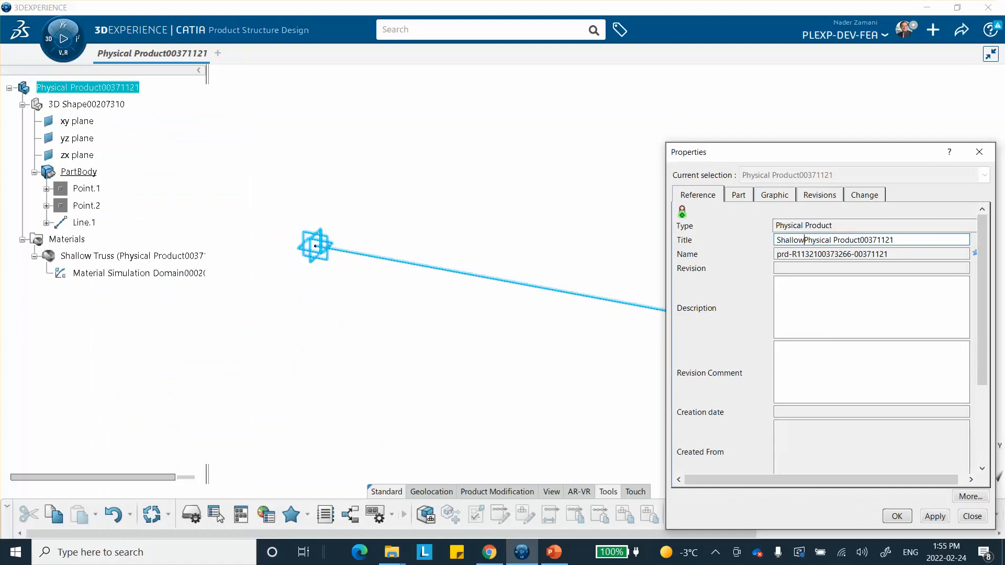
pyautogui.write('ss_')
pyautogui.press('Return')
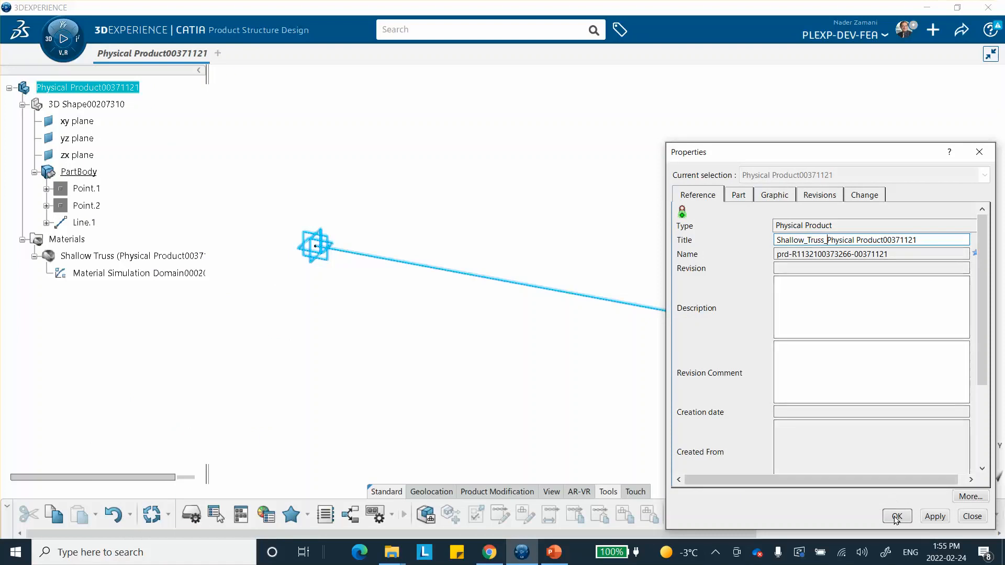
pyautogui.click(962, 32)
pyautogui.click(904, 54)
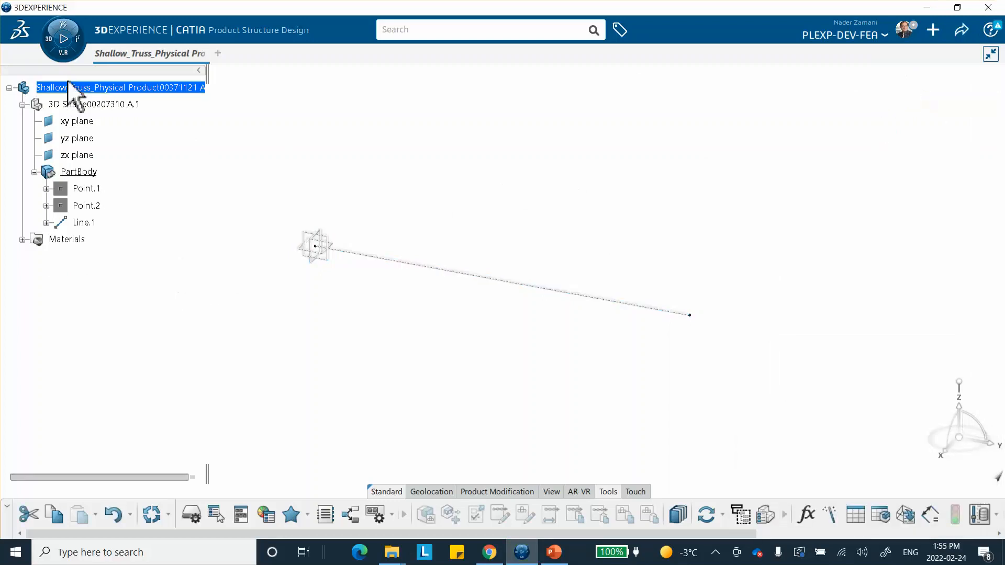
# Step: Switch to Structural Model Creation and add an Empty FEM to the truss product
pyautogui.click(61, 33)
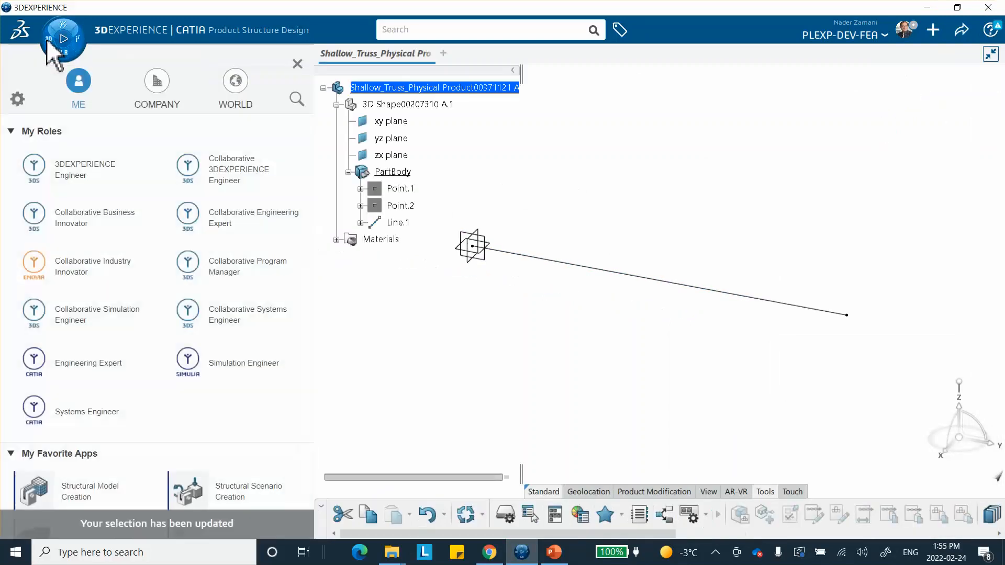
pyautogui.click(75, 498)
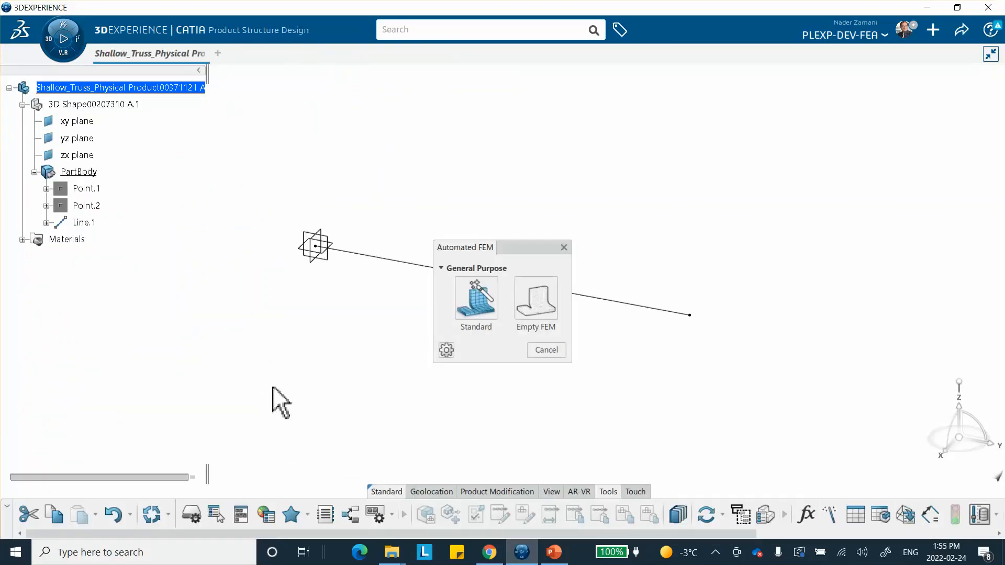
pyautogui.click(537, 298)
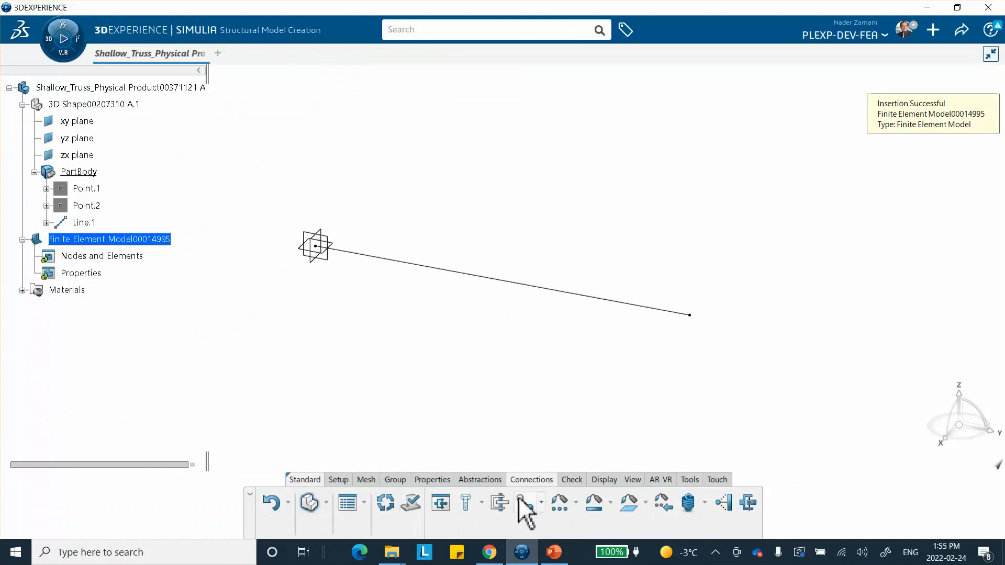
# Step: Create a Beam Mesh on the truss line with linear elements and a 2500mm mesh size, and generate it
pyautogui.click(366, 480)
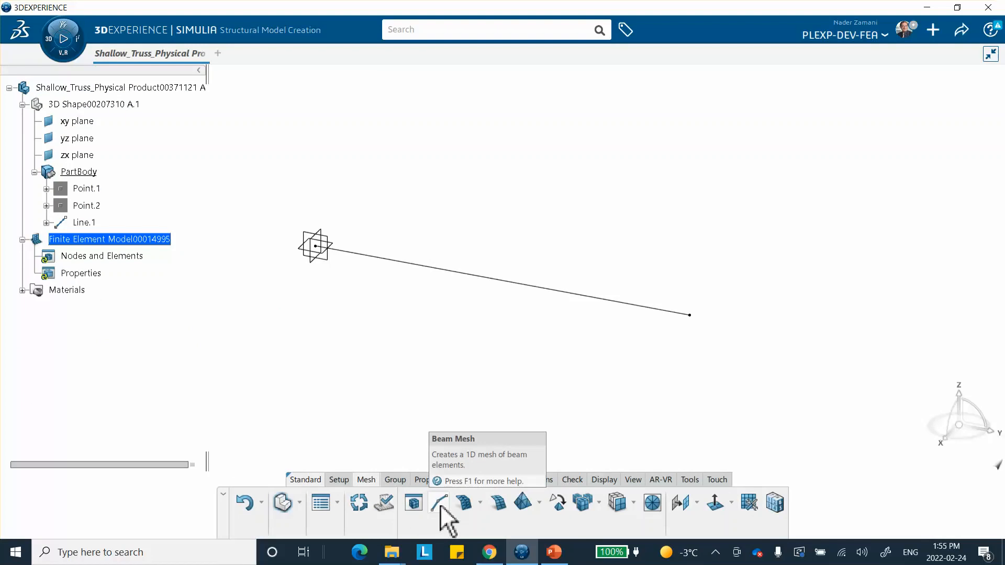
pyautogui.click(440, 504)
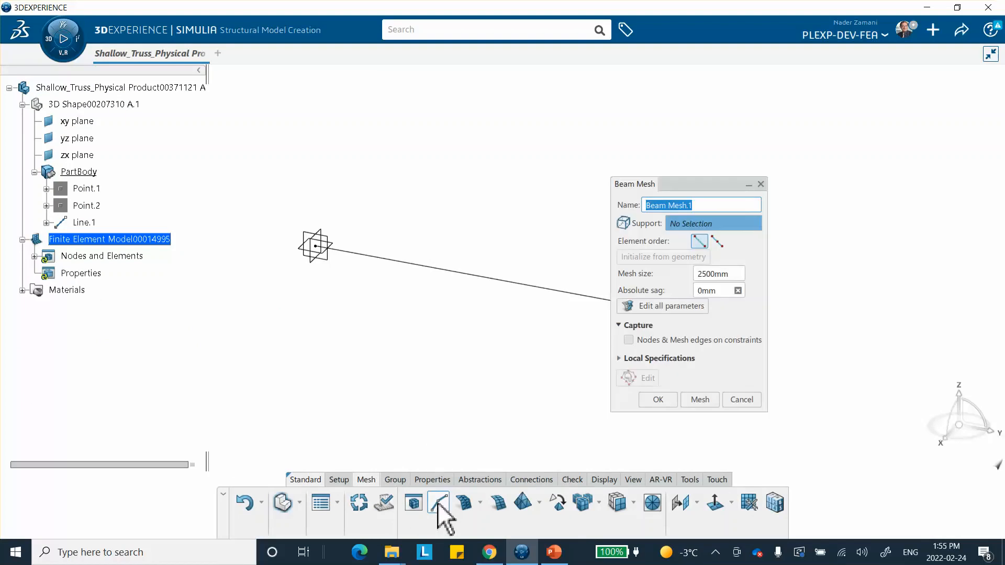
pyautogui.moveTo(682, 182); pyautogui.dragTo(769, 176)
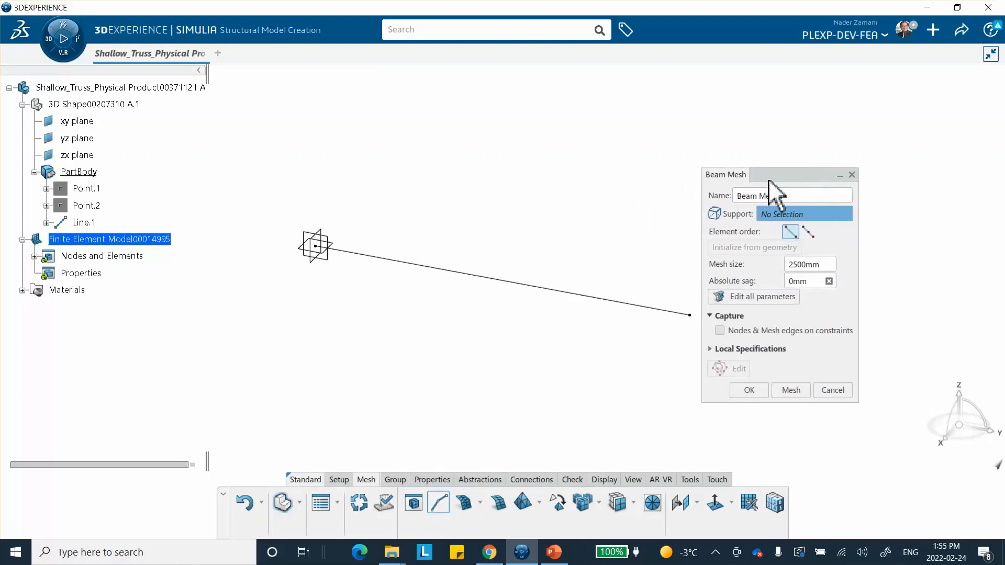
pyautogui.click(521, 285)
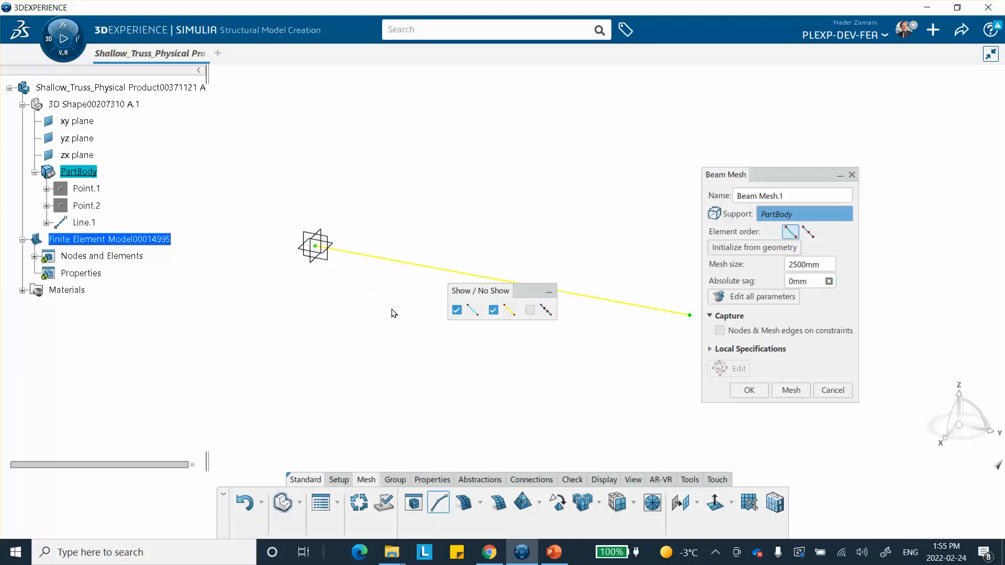
pyautogui.click(786, 391)
pyautogui.click(757, 390)
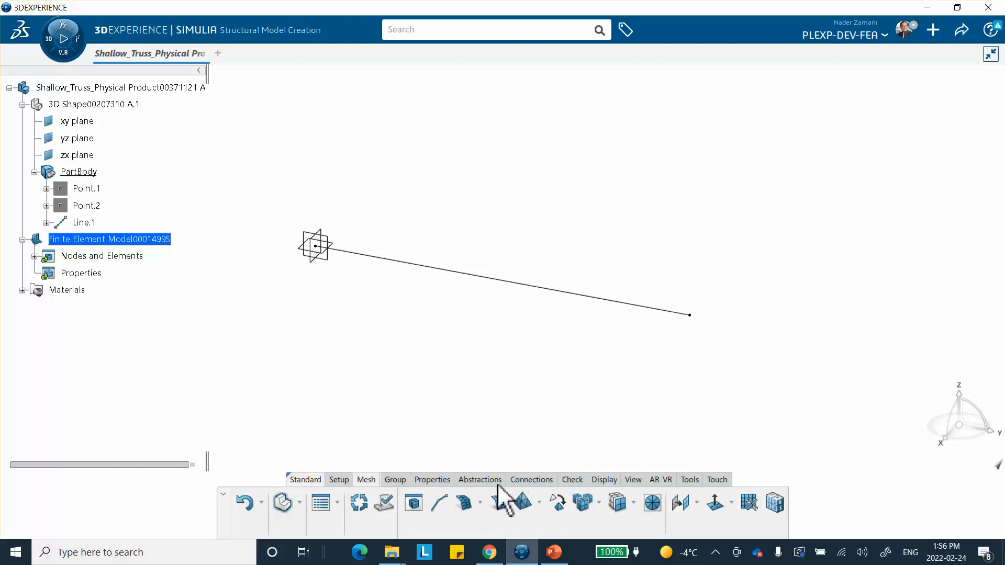
# Step: Assign a 1D Link Section with a 100mm2 area and the Shallow Truss material to Line.1
pyautogui.click(434, 478)
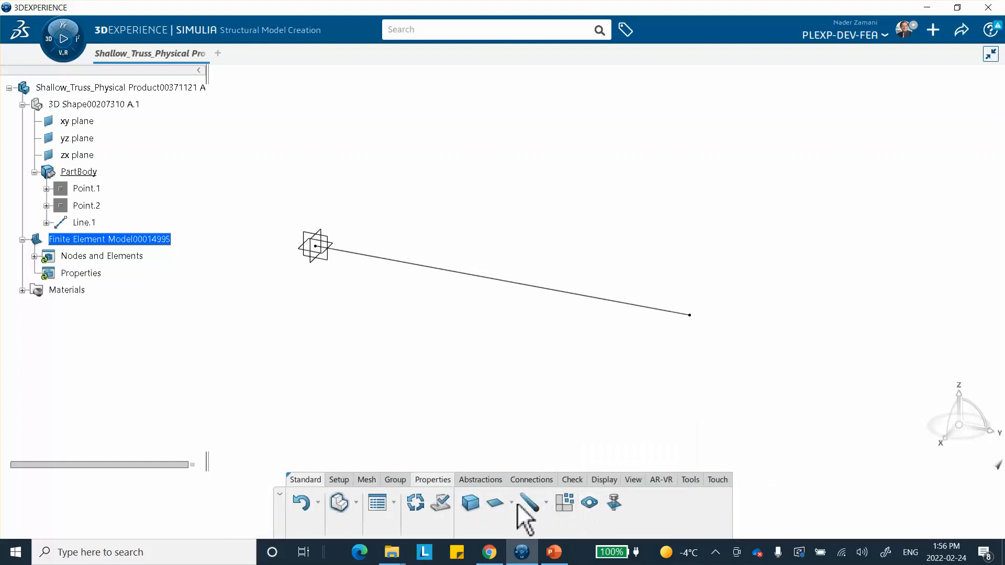
pyautogui.click(545, 502)
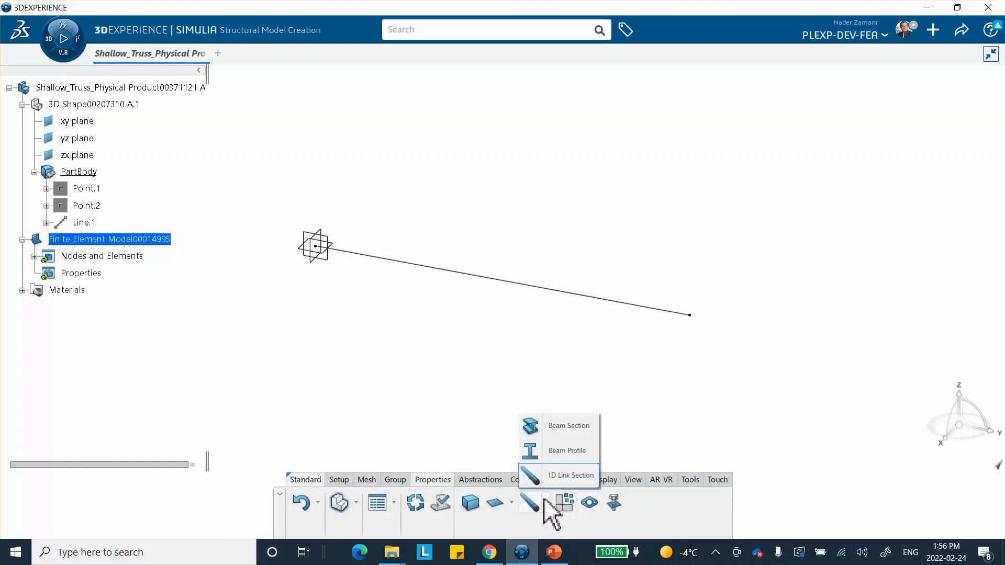
pyautogui.click(565, 474)
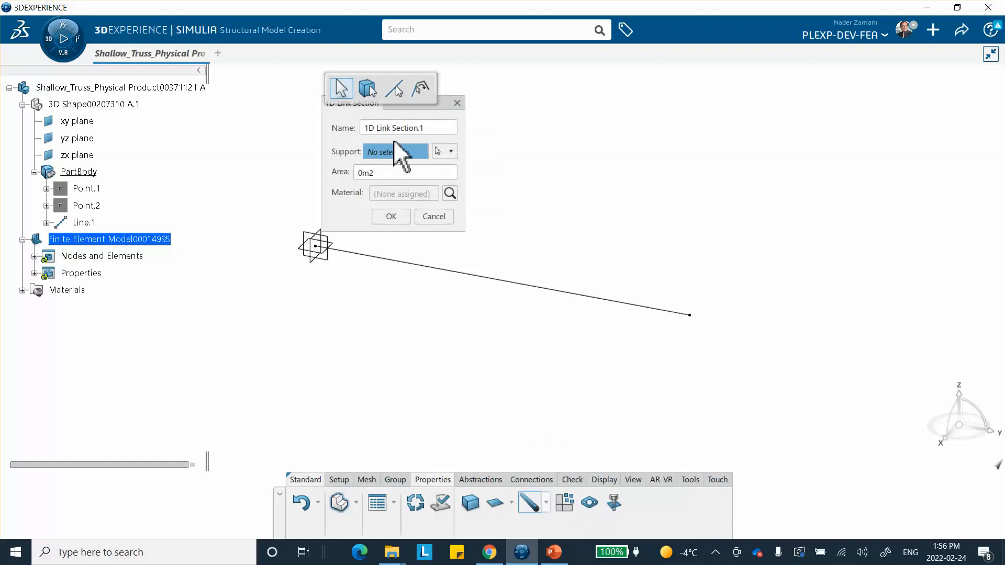
pyautogui.click(471, 278)
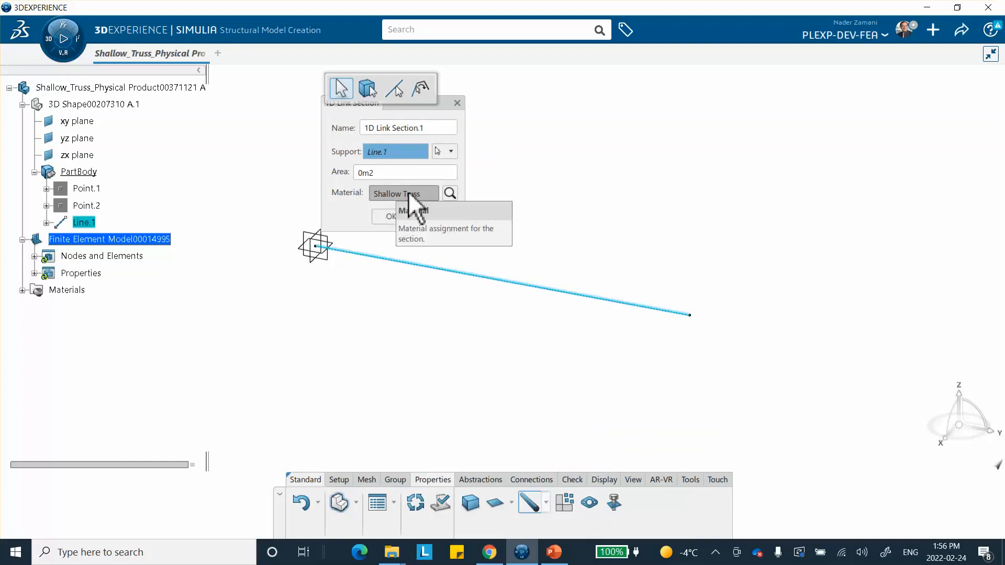
pyautogui.doubleClick(374, 173)
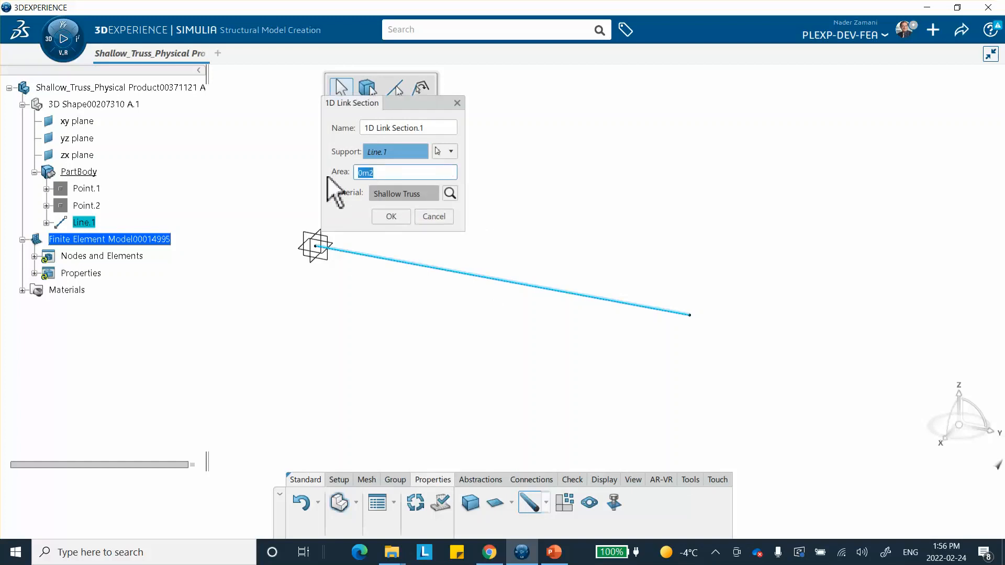
pyautogui.write('100mm')
pyautogui.click(392, 217)
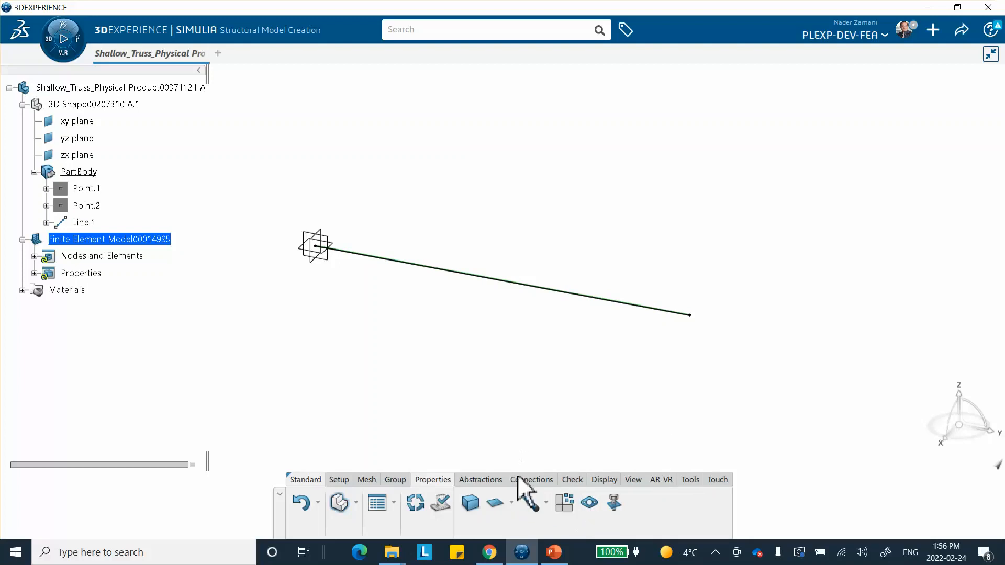
# Step: Start a Linear Axial spring to ground at the line end away from the origin, rotating its triad 90deg about Y
pyautogui.click(530, 480)
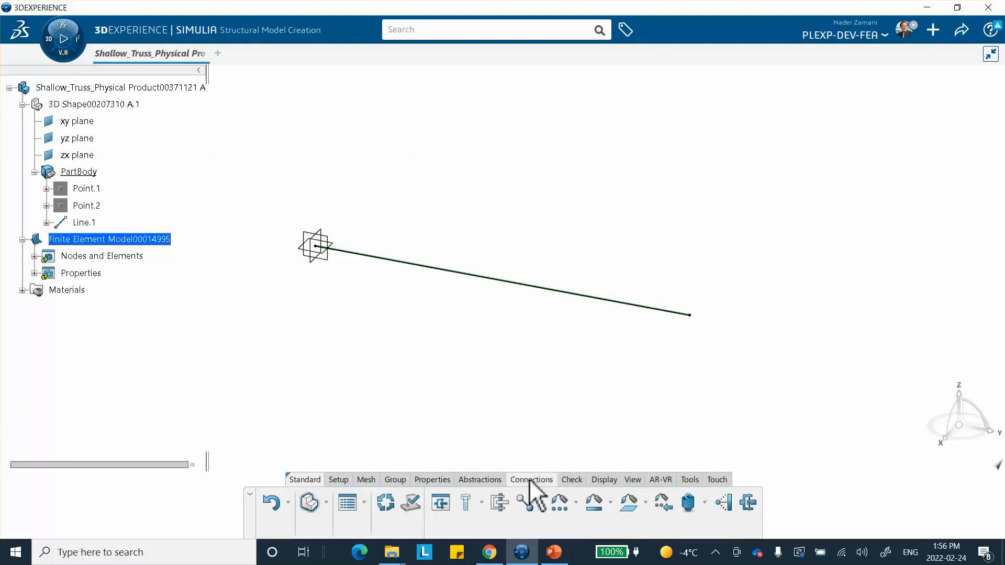
pyautogui.click(705, 504)
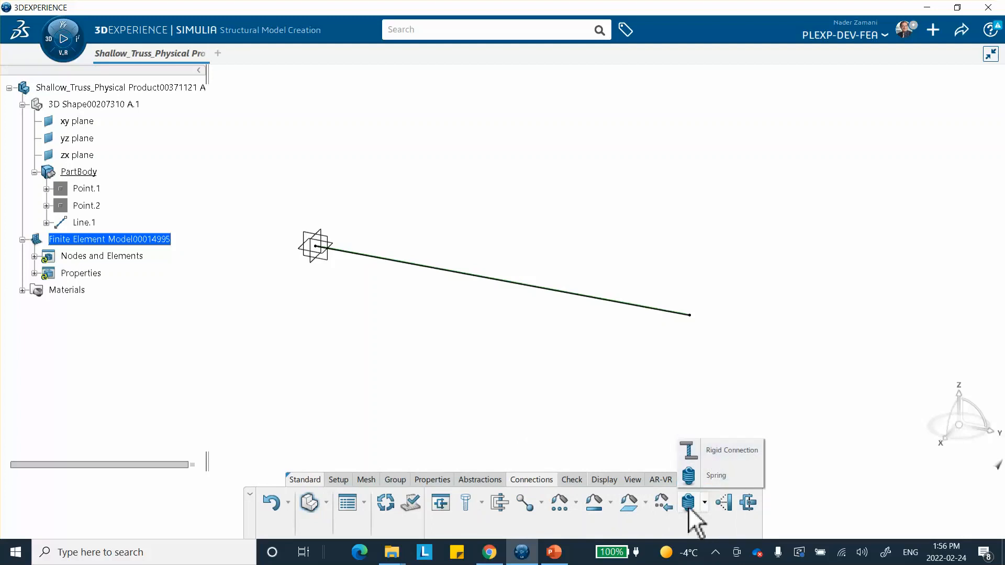
pyautogui.click(715, 475)
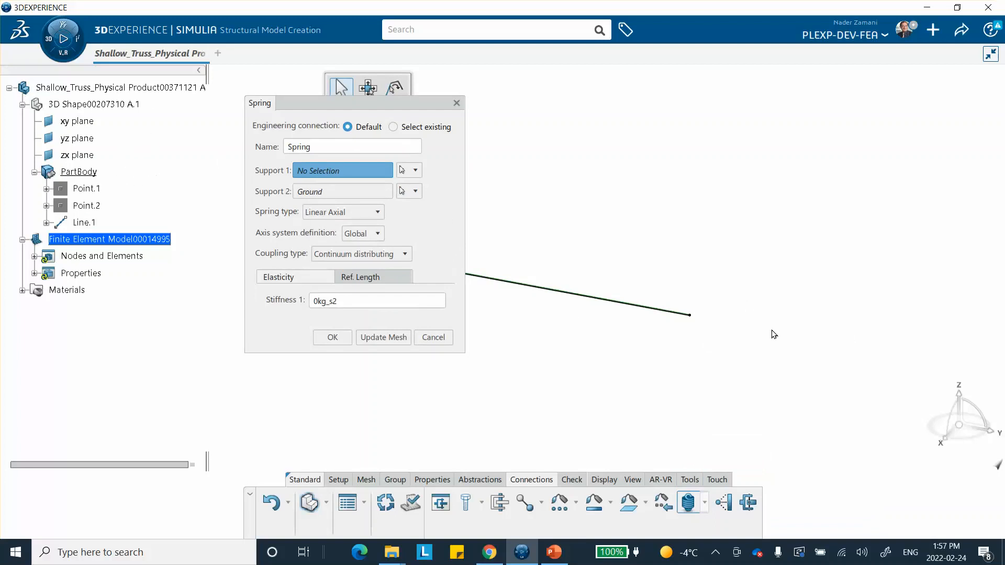
pyautogui.click(690, 317)
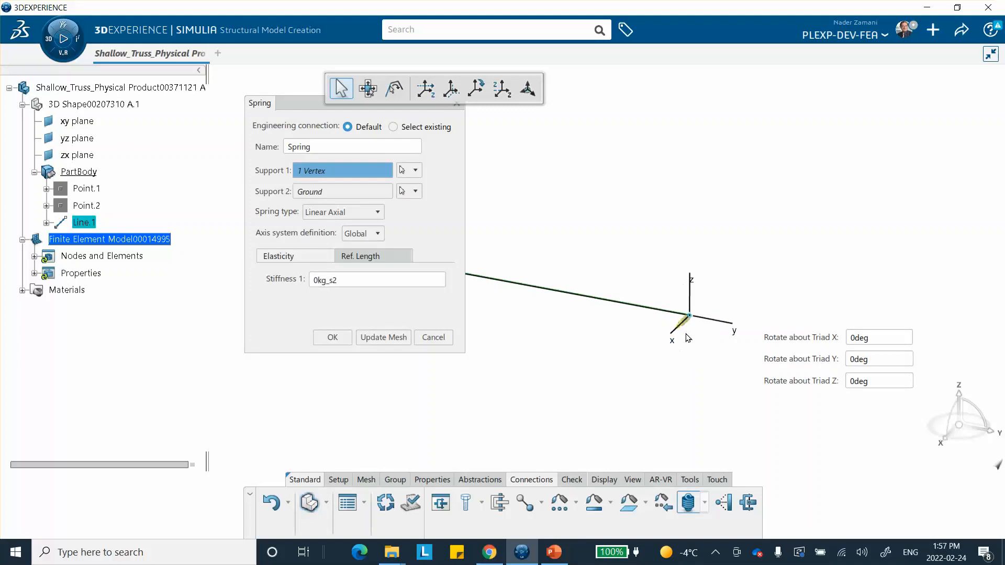
pyautogui.click(852, 360)
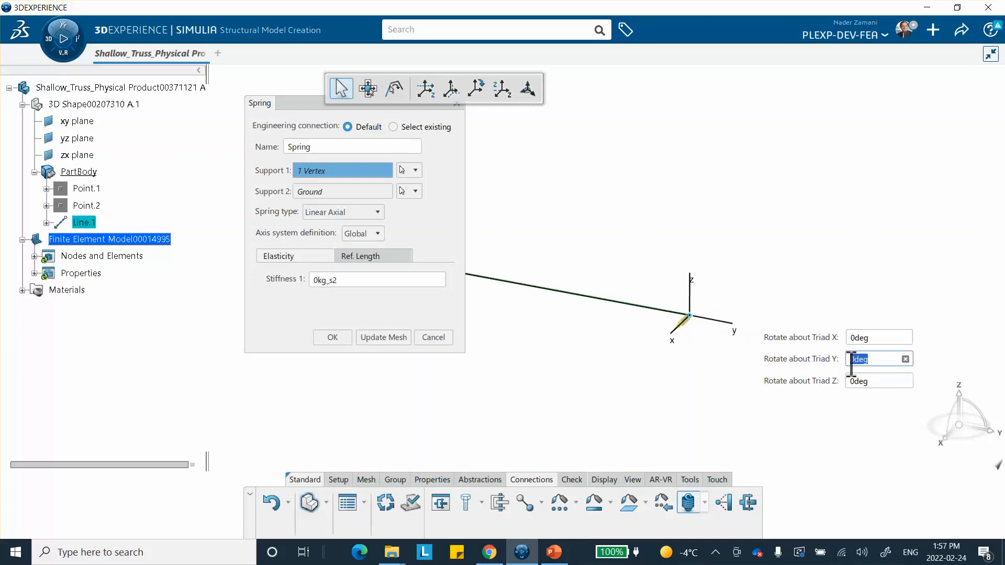
pyautogui.click(851, 360)
pyautogui.write('9')
pyautogui.press('Return')
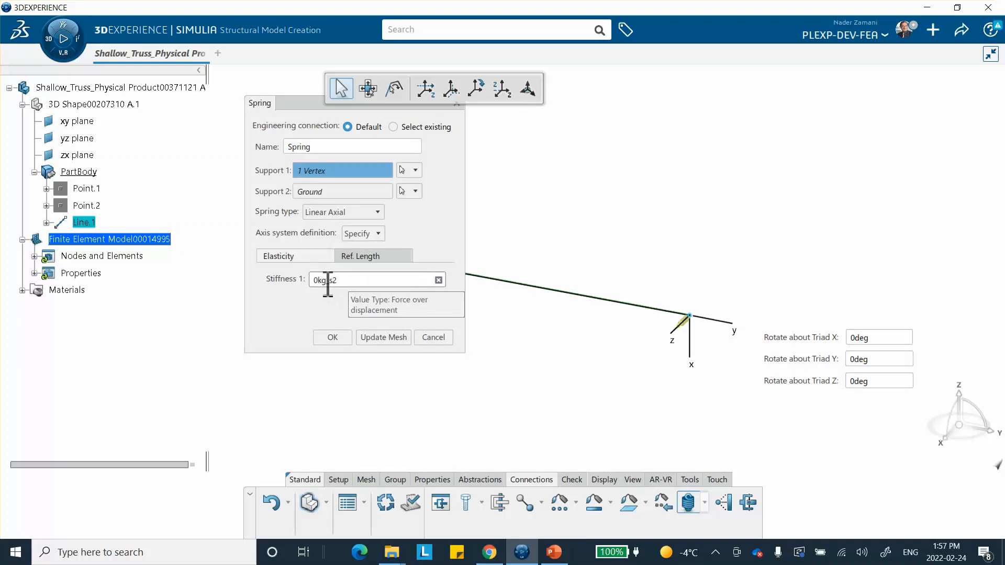
# Step: Set the spring's Stiffness 1 to 1.35N_mm and create the spring
pyautogui.click(313, 280)
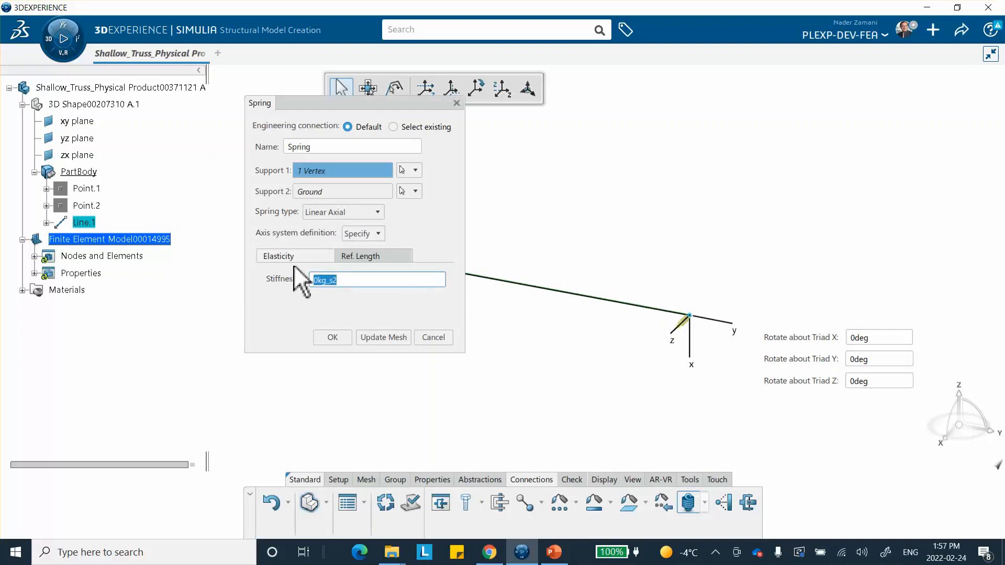
pyautogui.write('1.35N_mm')
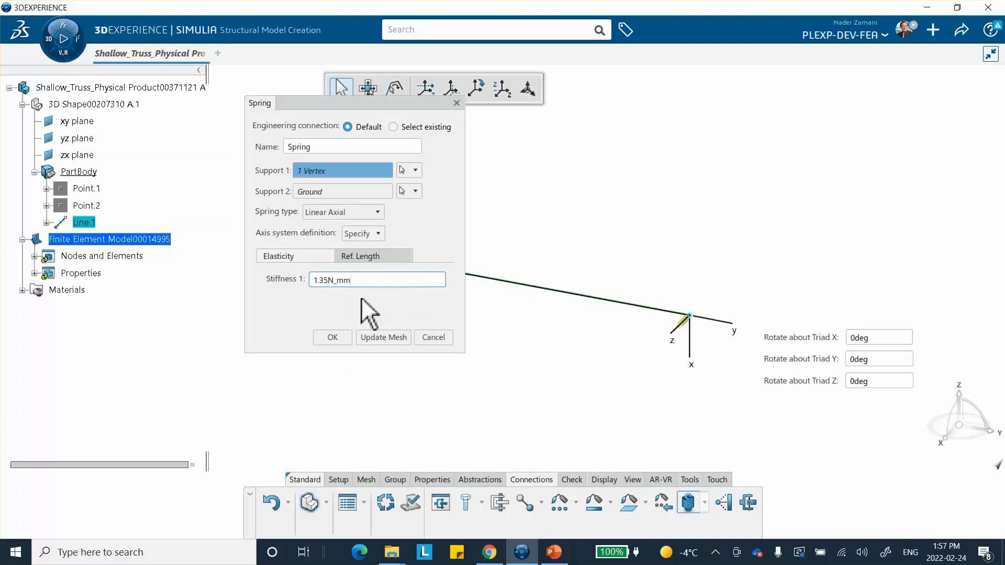
pyautogui.click(350, 150)
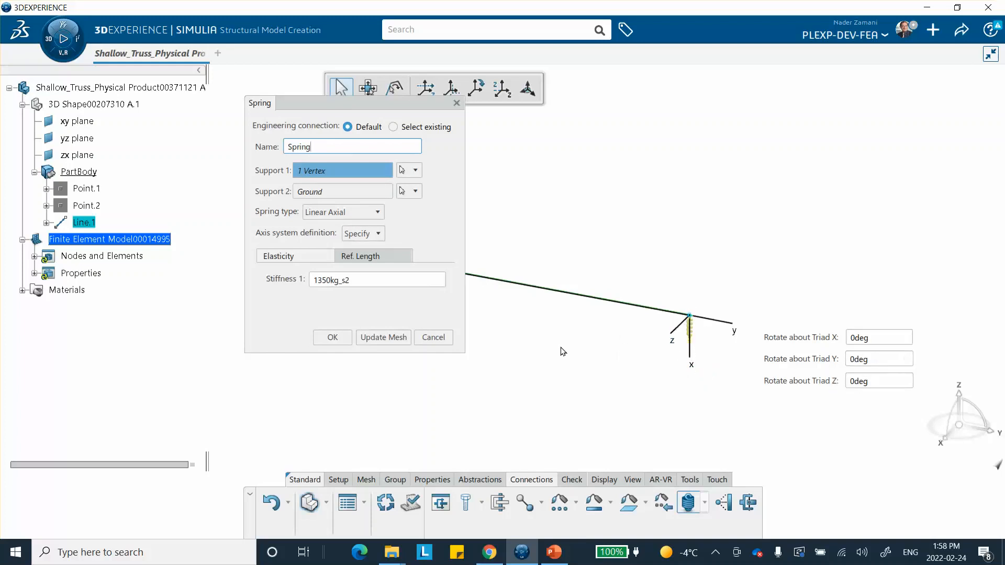
pyautogui.click(350, 338)
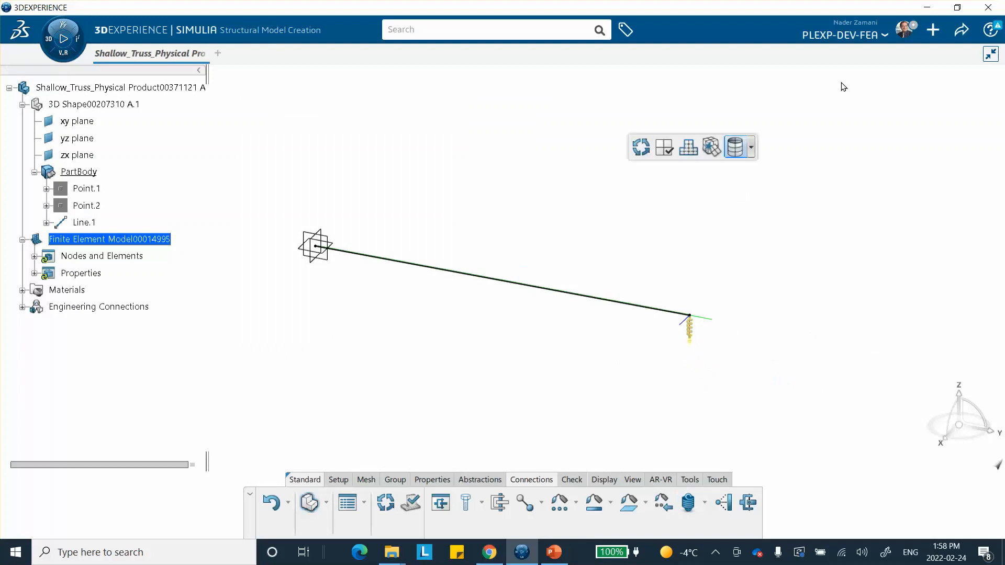
# Step: Save the model, and create a Structural simulation in Structural Scenario Creation that uses Finite Element Model00014995 A.1
pyautogui.click(961, 30)
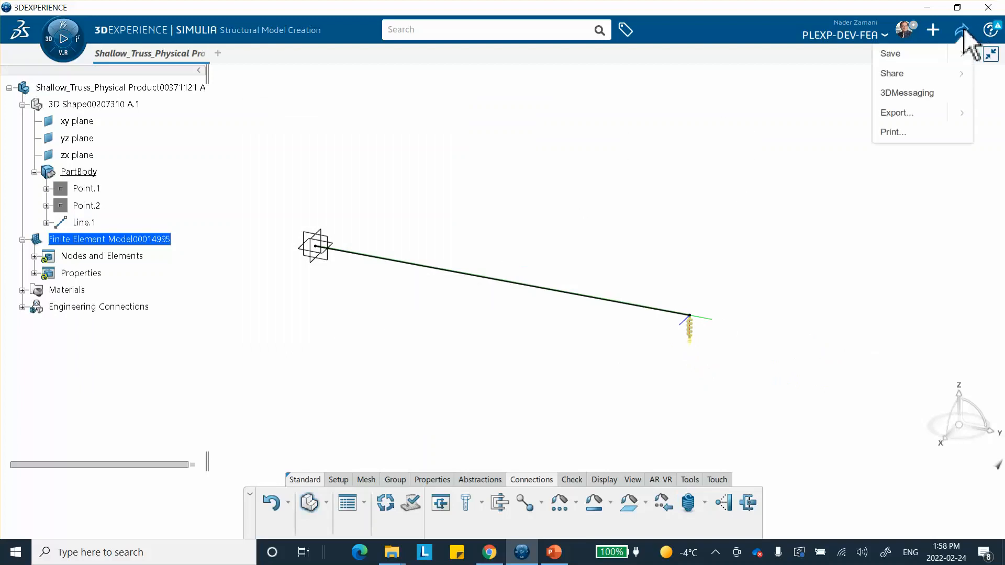
pyautogui.click(888, 54)
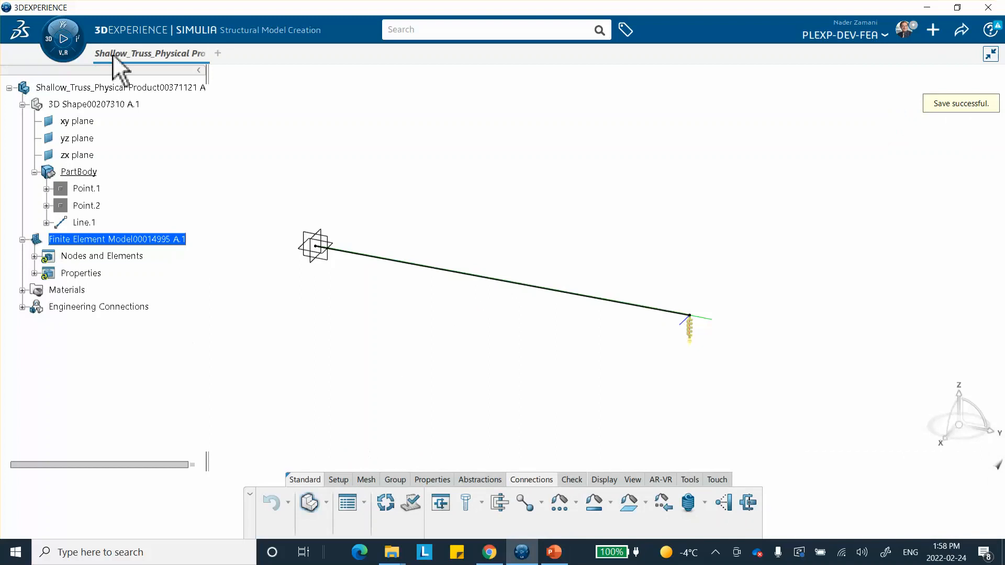
pyautogui.click(61, 51)
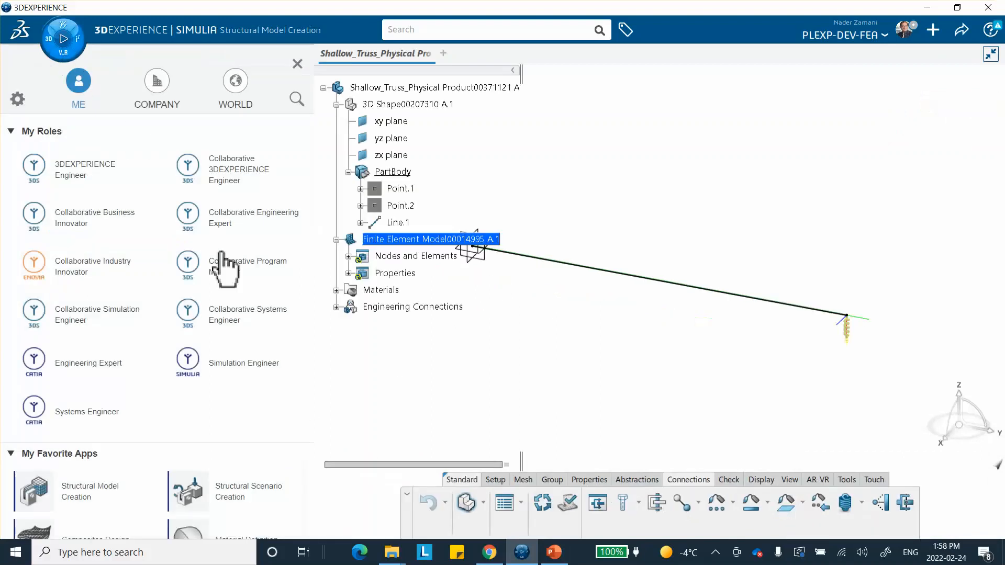
pyautogui.click(229, 495)
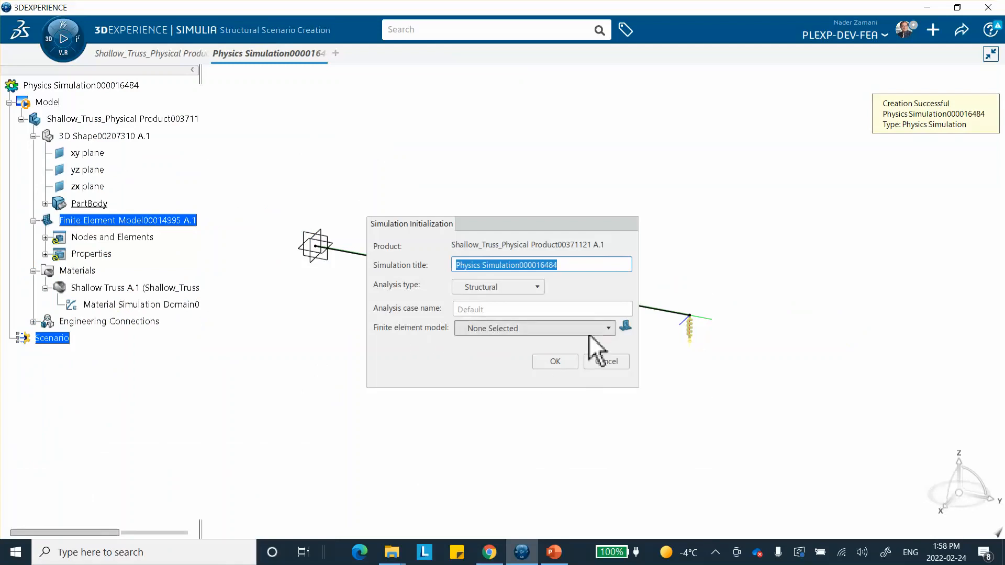
pyautogui.click(608, 328)
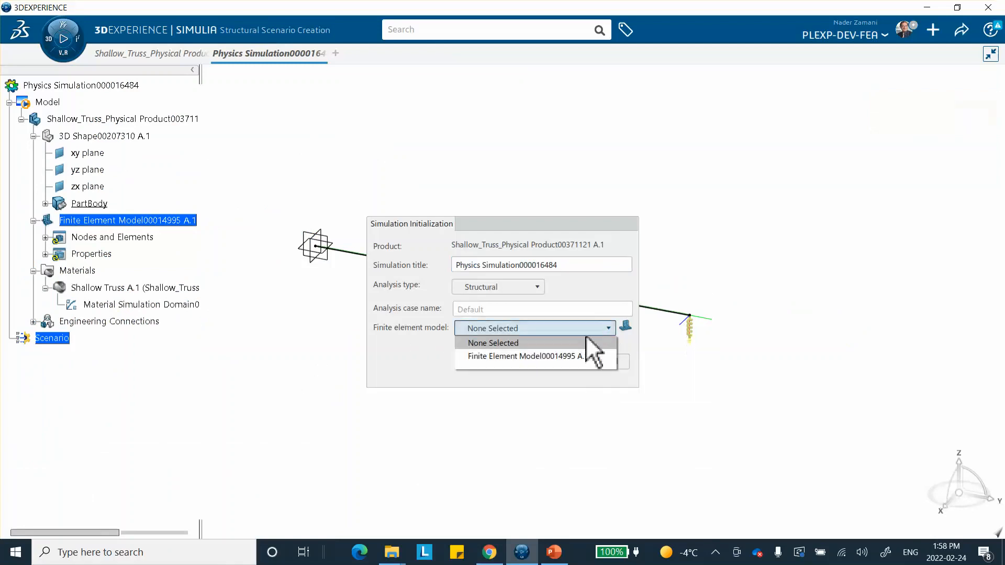
pyautogui.click(561, 357)
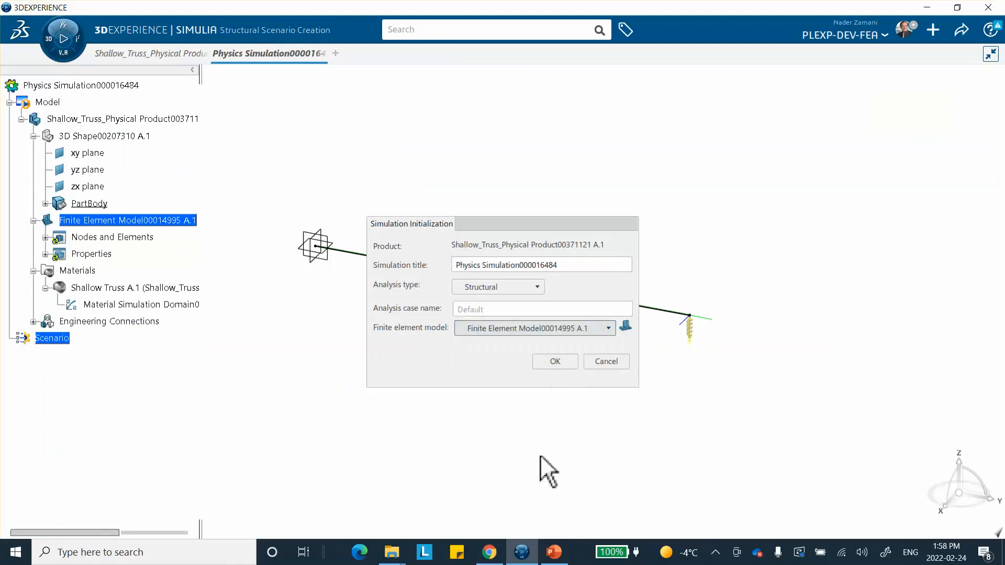
pyautogui.click(557, 359)
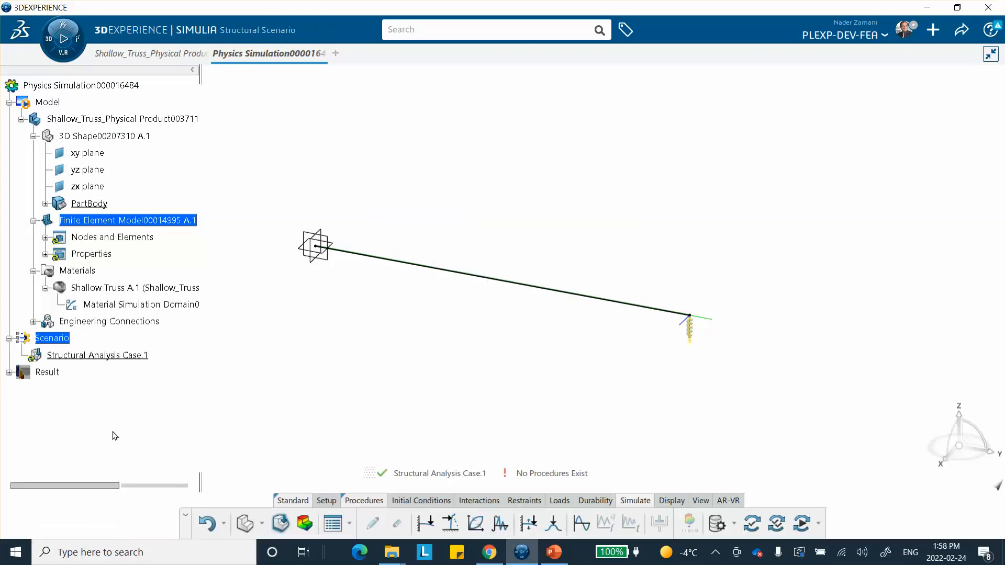
# Step: Retitle the simulation with the prefix Shallow_Truss_ in its properties
pyautogui.rightClick(74, 86)
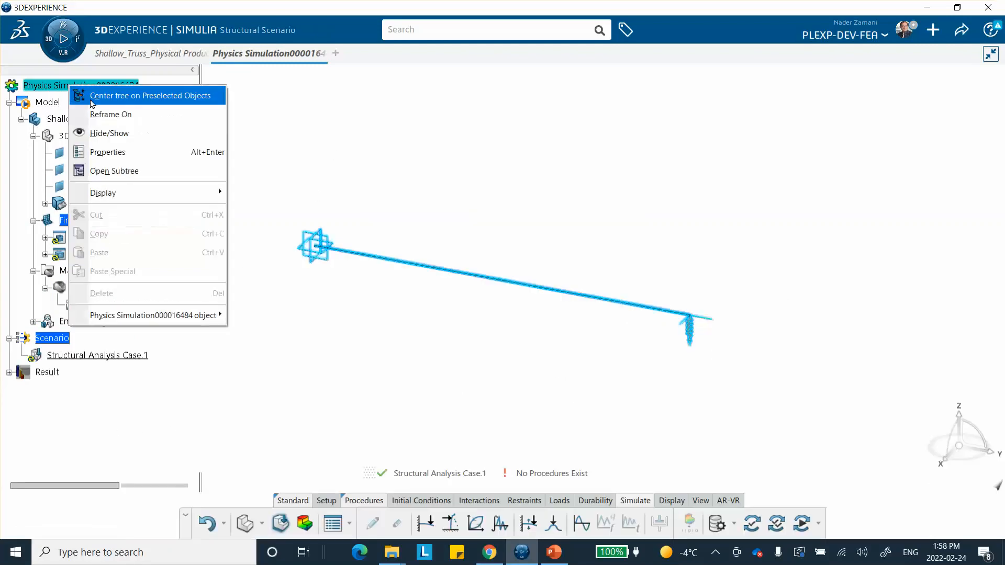
pyautogui.click(108, 152)
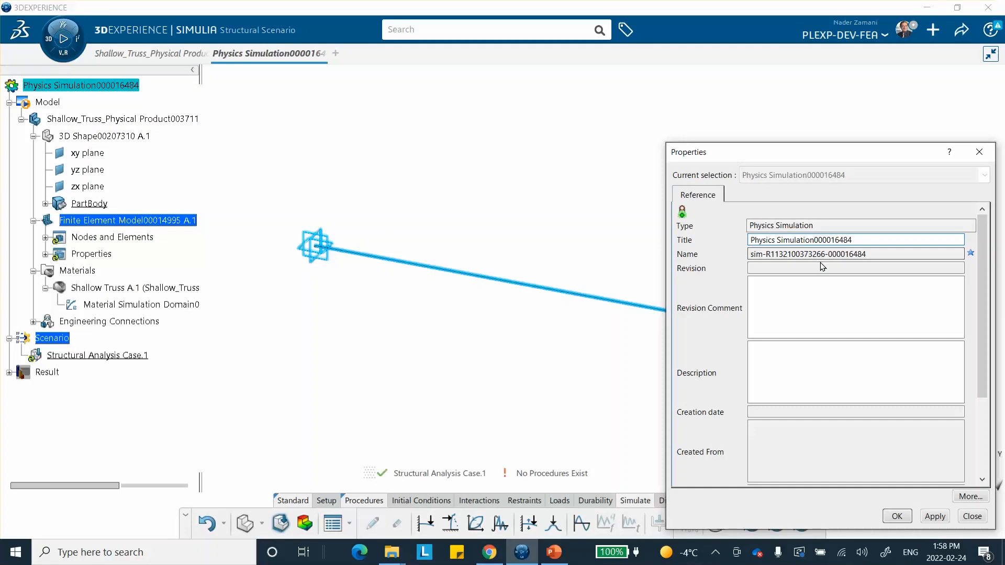
pyautogui.write('Shallow_')
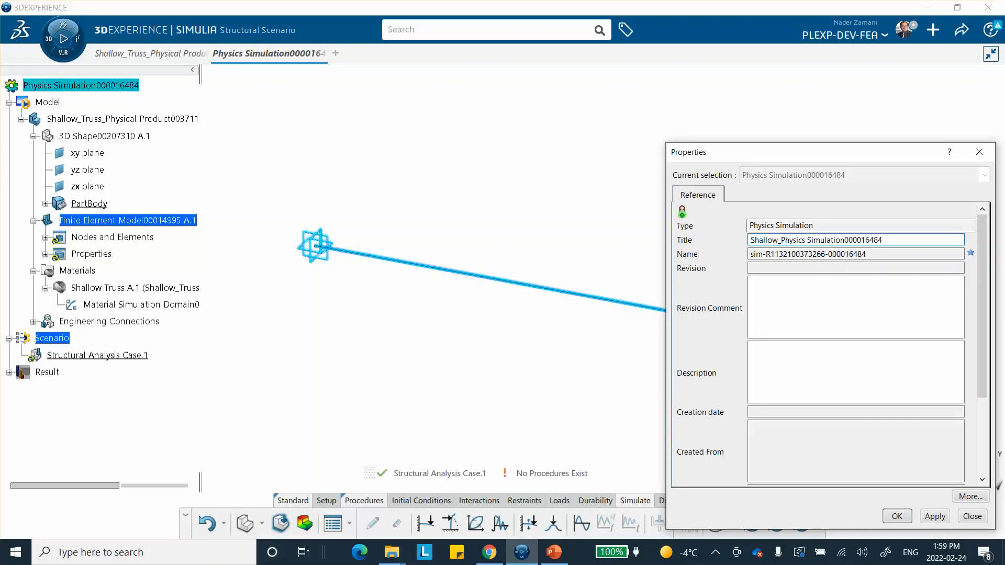
pyautogui.write('Truss_')
pyautogui.click(897, 516)
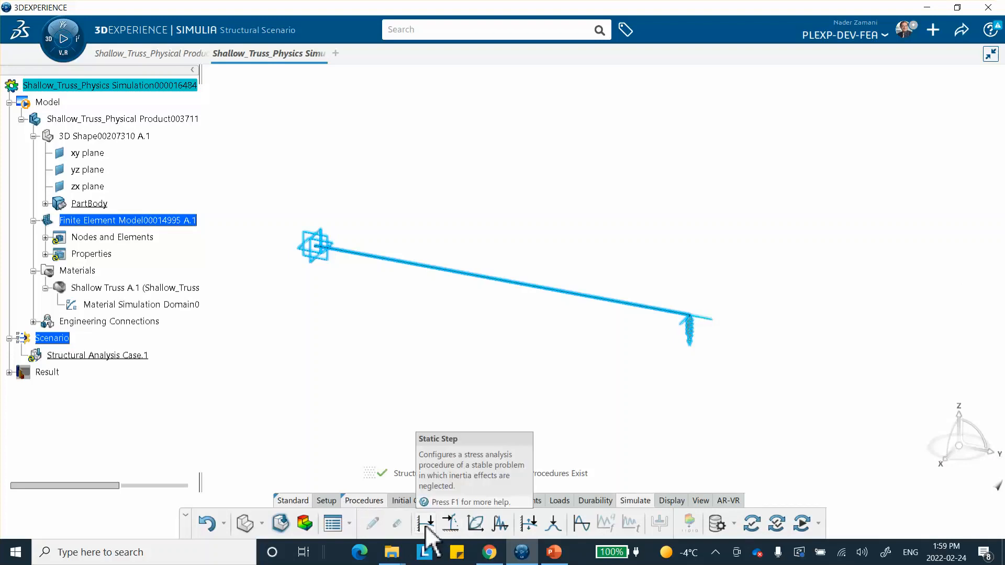
# Step: Create a Static Step with a 0.01s initial time increment and a 0.01s maximum time increment
pyautogui.click(425, 523)
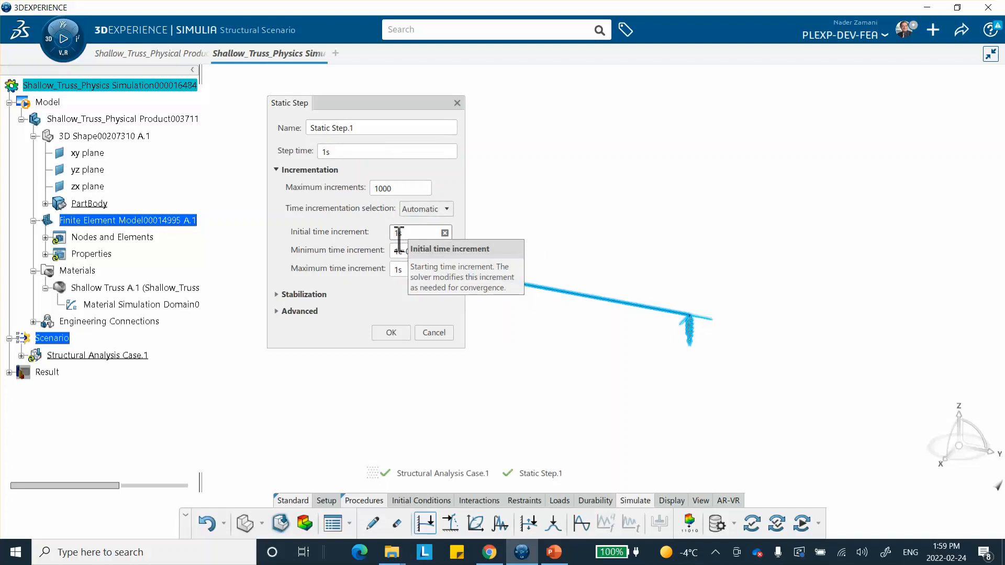
pyautogui.doubleClick(398, 233)
pyautogui.click(395, 238)
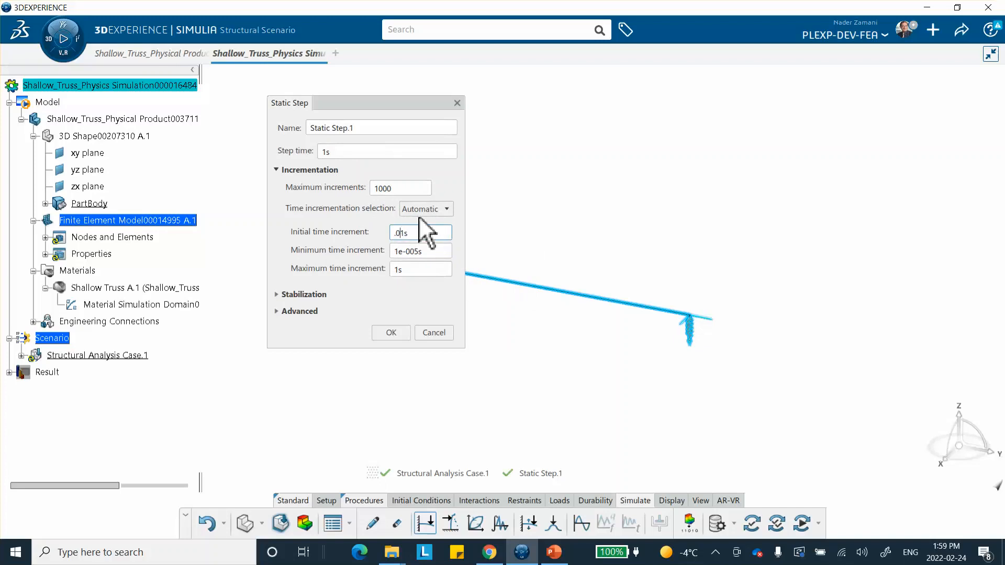
pyautogui.click(609, 174)
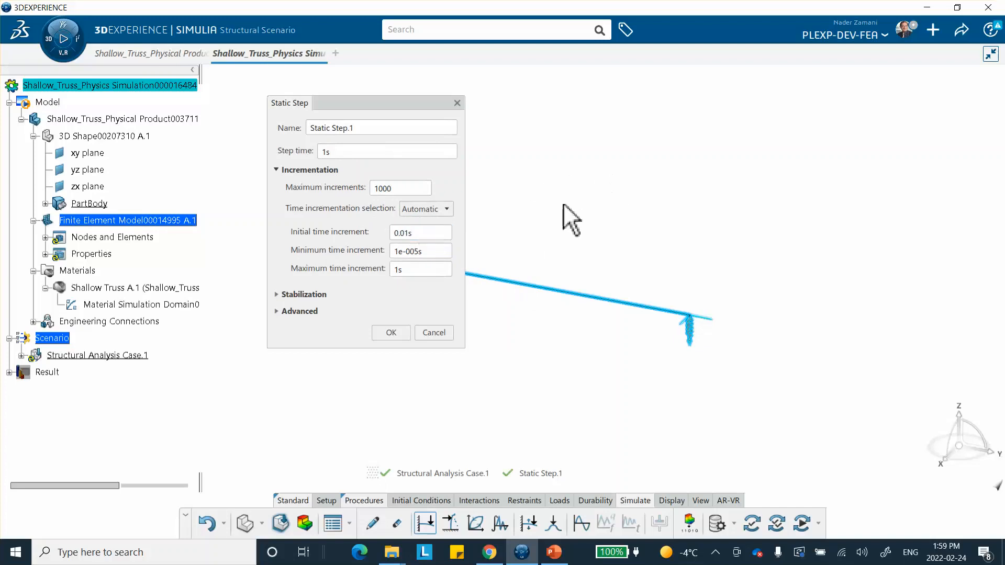
pyautogui.click(395, 271)
pyautogui.click(394, 270)
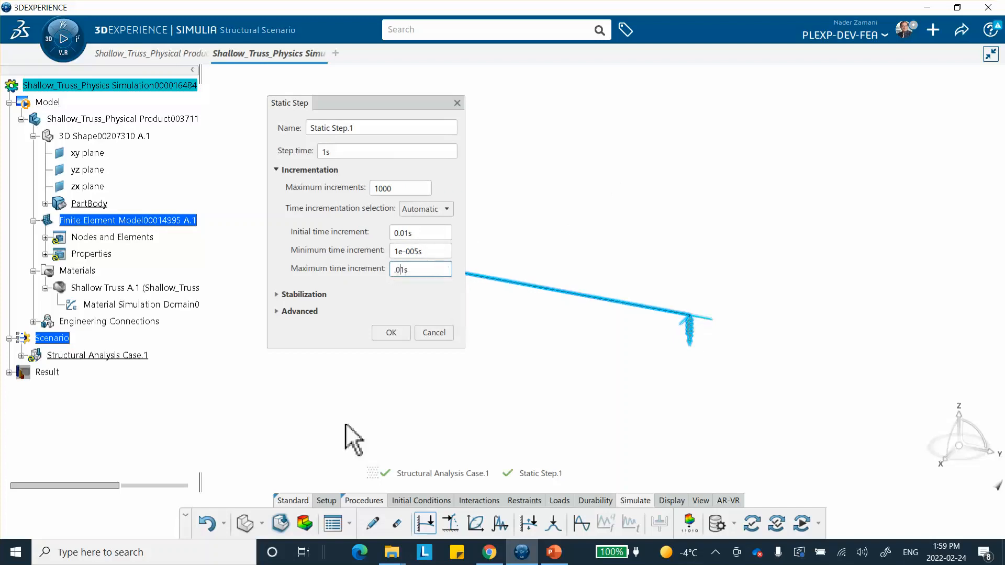
pyautogui.click(396, 332)
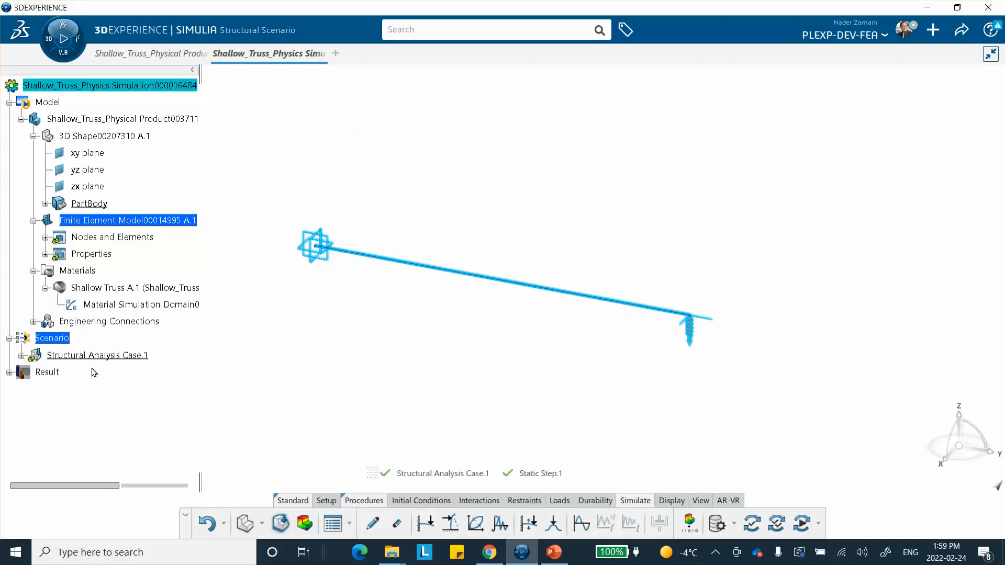
# Step: Include geometric nonlinearity in Static Step.1, checking the load-displacement graph in the PowerPoint slides before accepting the step
pyautogui.click(9, 372)
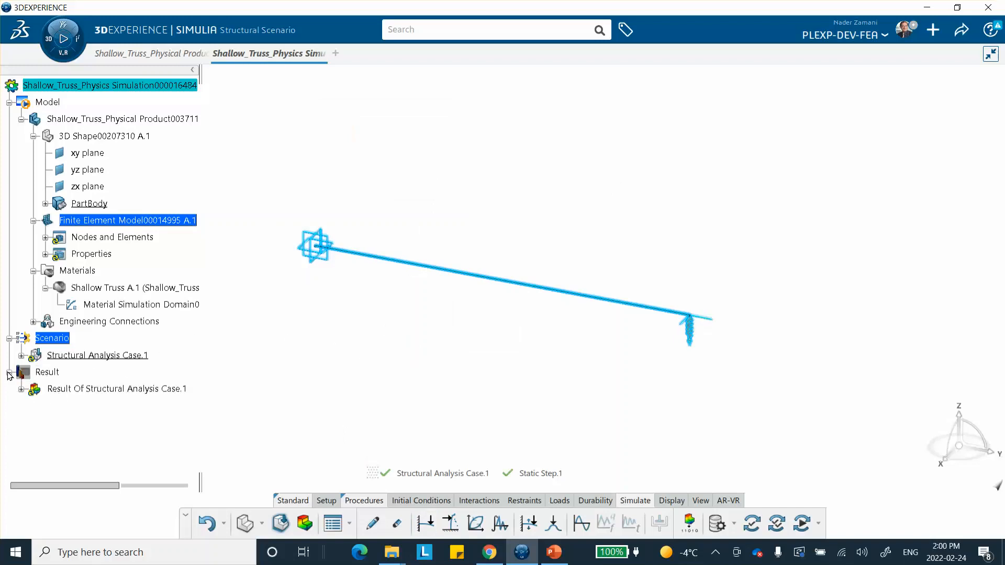
pyautogui.click(9, 373)
pyautogui.click(21, 356)
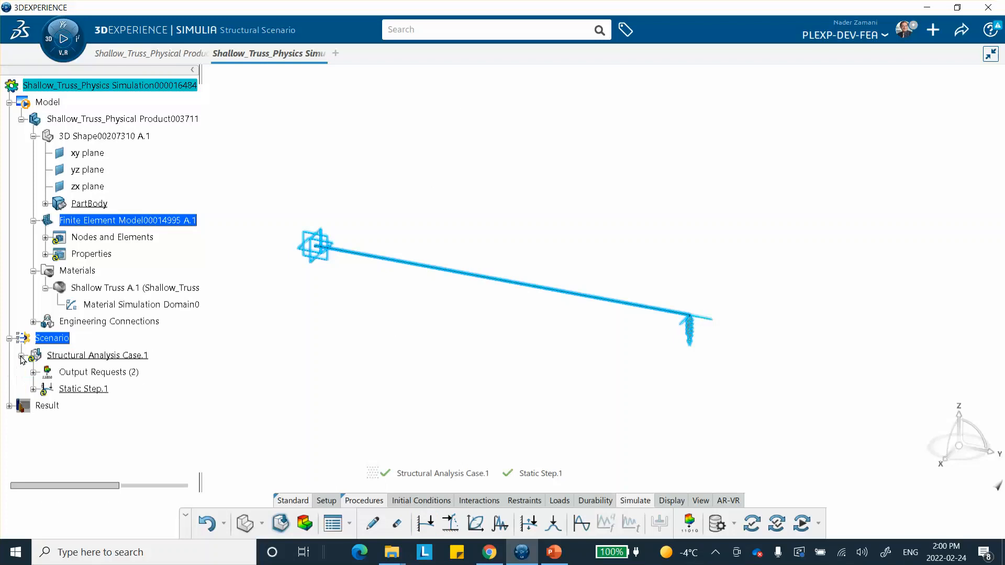
pyautogui.doubleClick(82, 388)
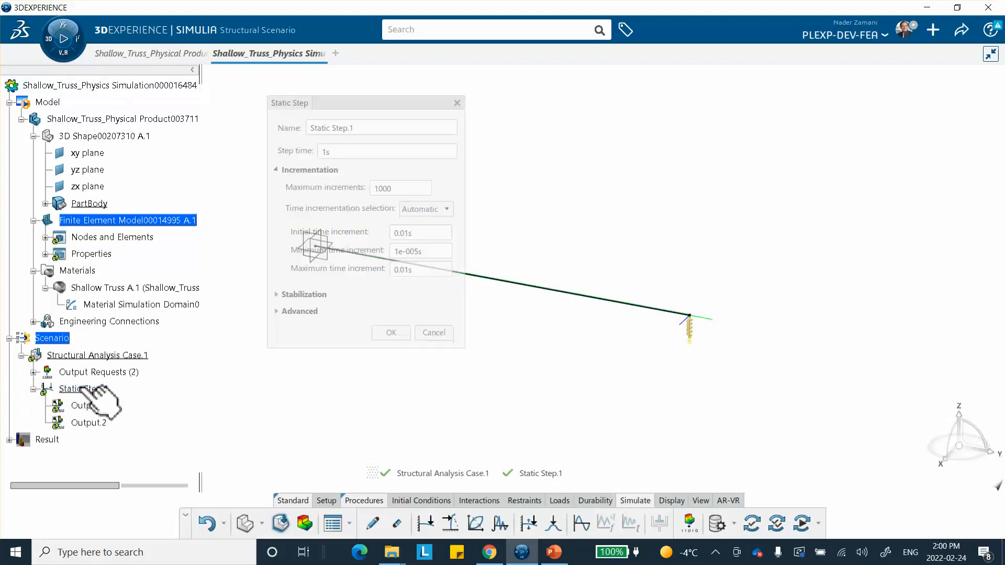
pyautogui.click(278, 311)
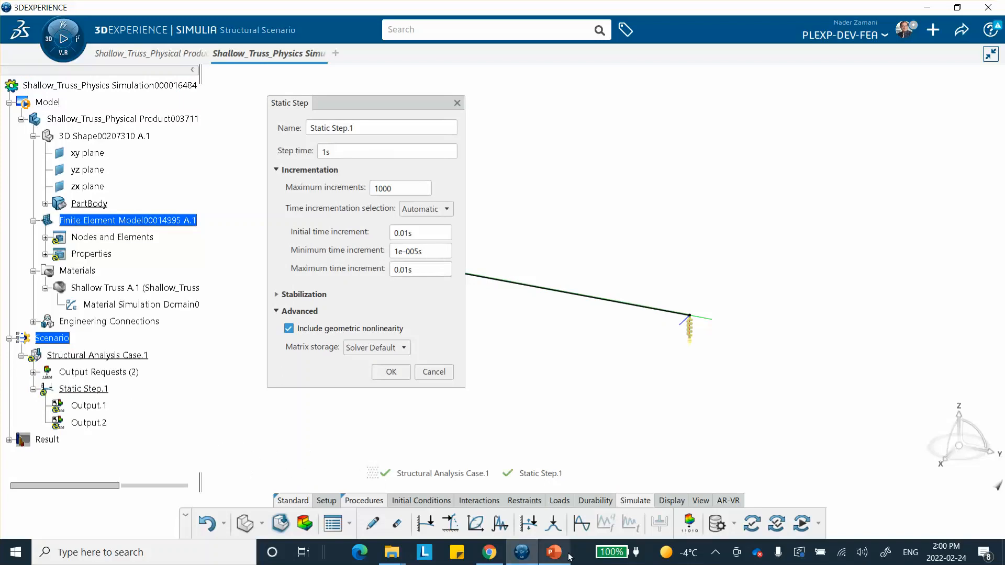
pyautogui.click(547, 550)
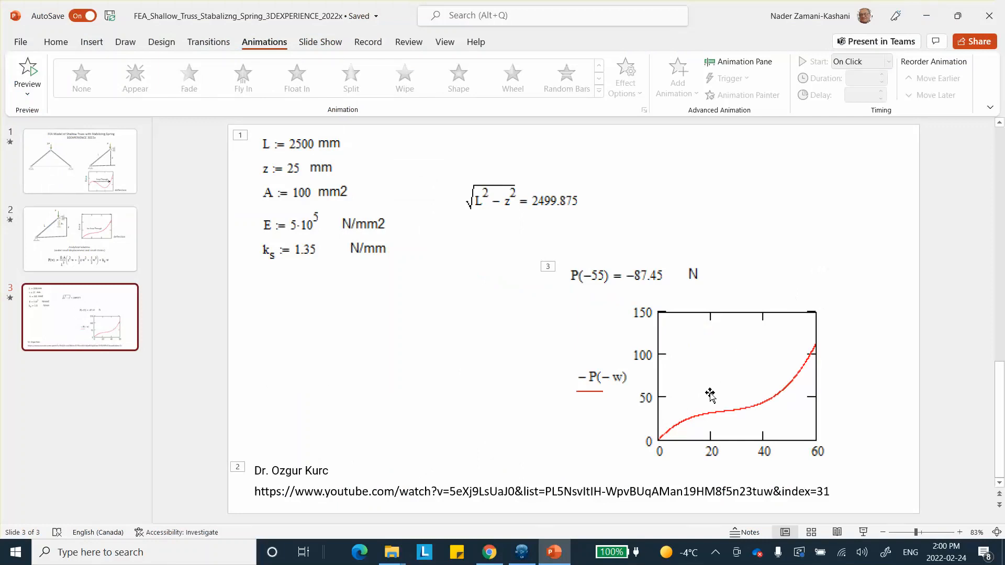
pyautogui.click(926, 16)
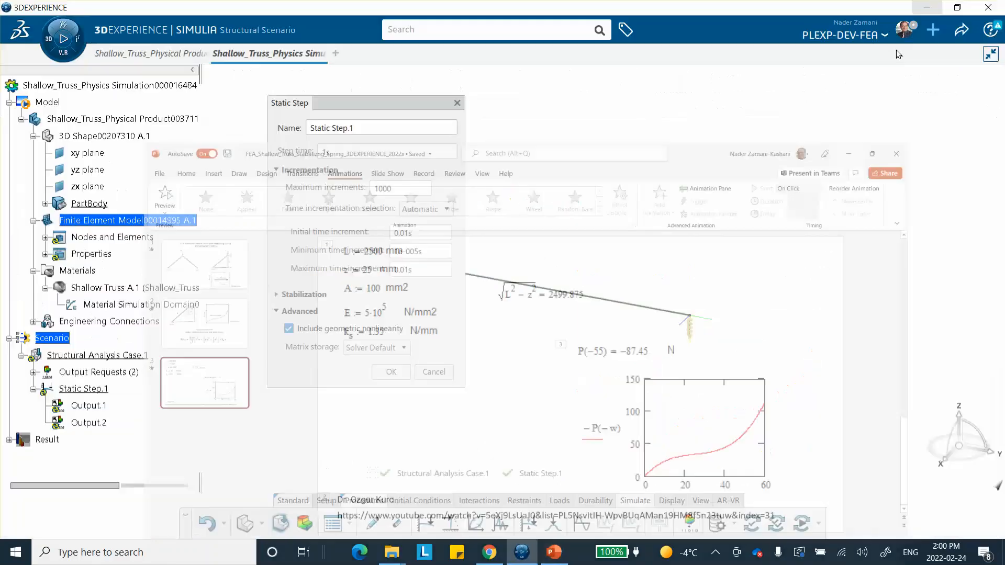
pyautogui.click(391, 372)
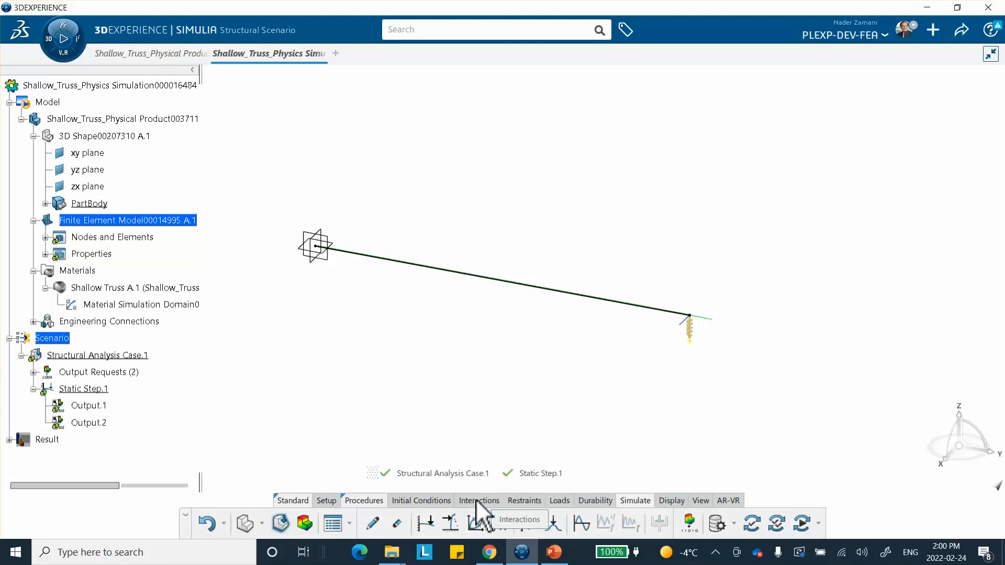
# Step: Apply a Fixed Displacement to the truss end vertex at the origin, restraining X, Y and Z translation
pyautogui.click(523, 501)
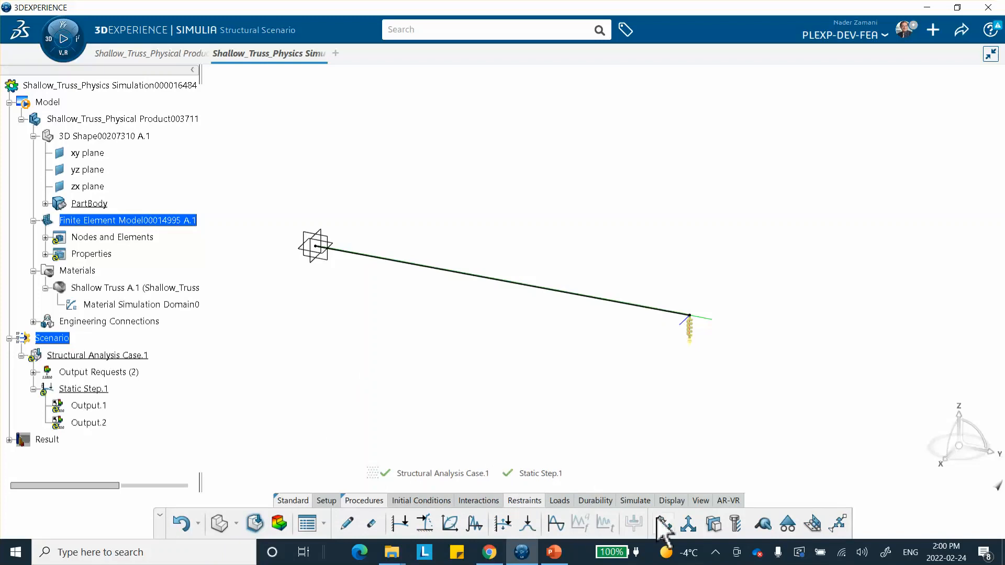
pyautogui.click(688, 524)
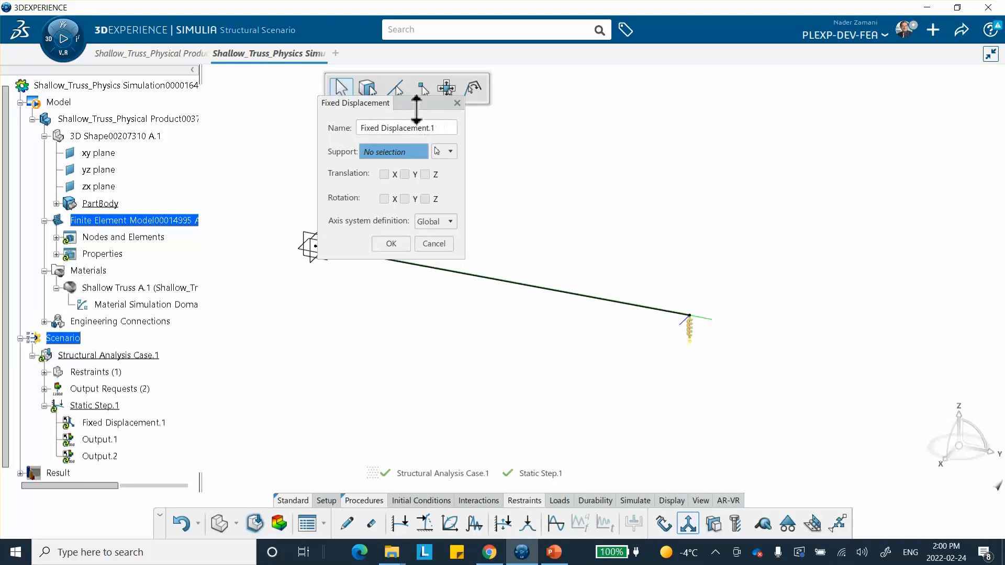
pyautogui.moveTo(417, 109); pyautogui.dragTo(586, 143)
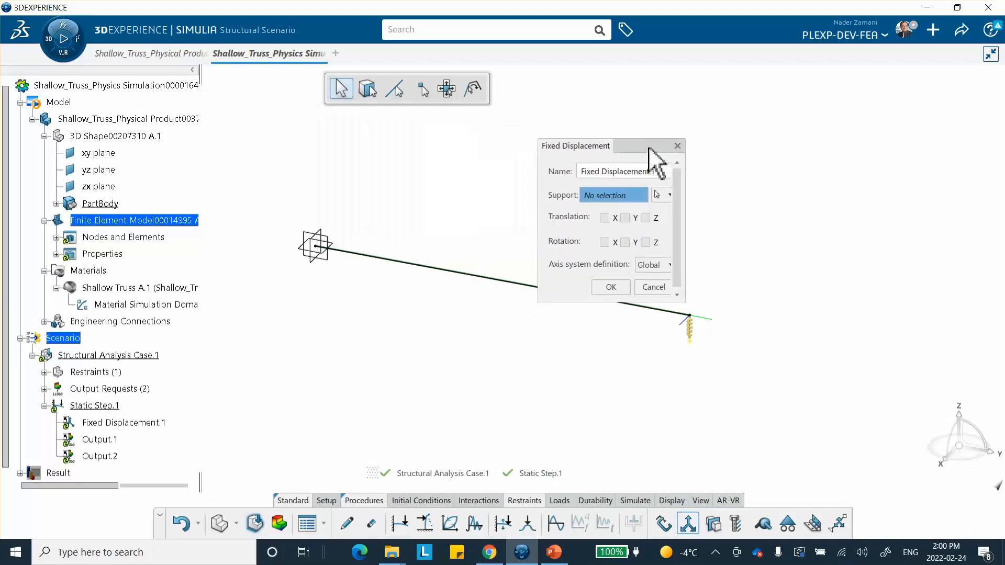
pyautogui.click(319, 246)
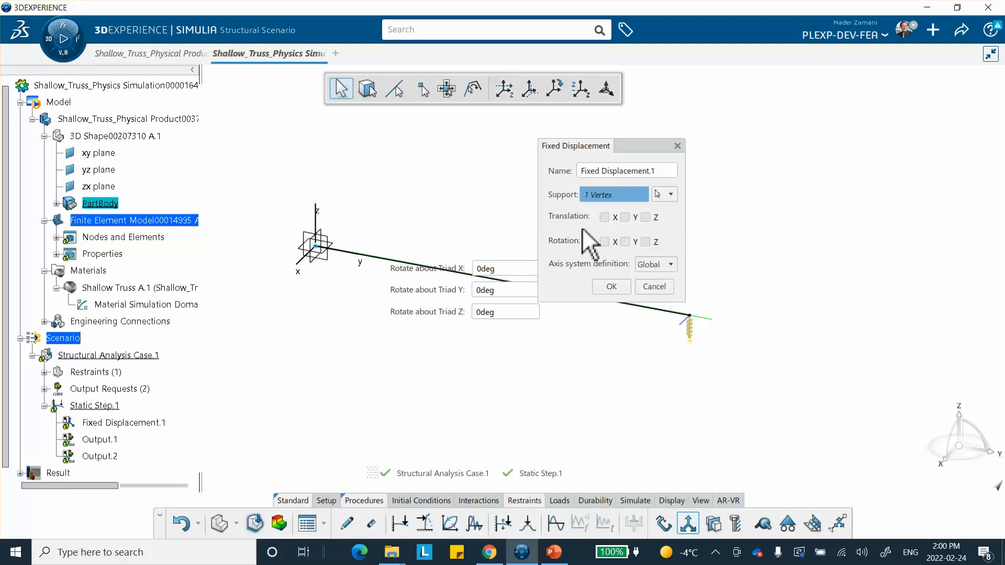
pyautogui.click(605, 217)
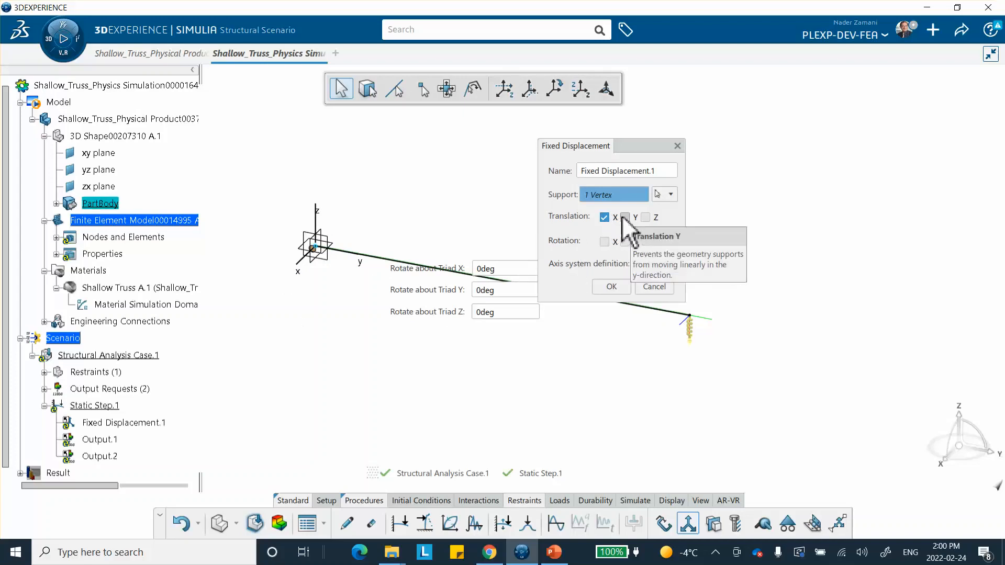
pyautogui.click(625, 217)
pyautogui.click(645, 217)
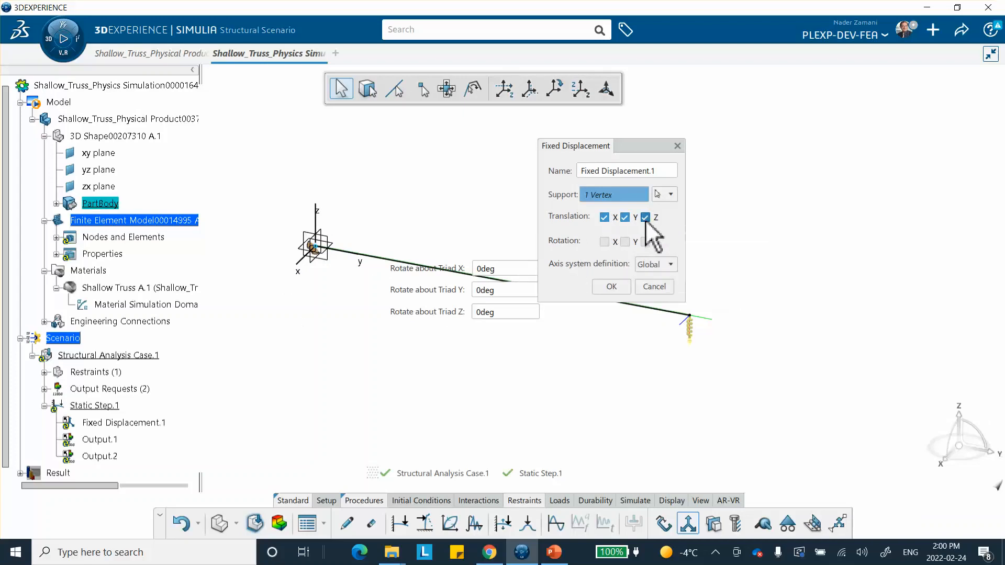
pyautogui.click(611, 286)
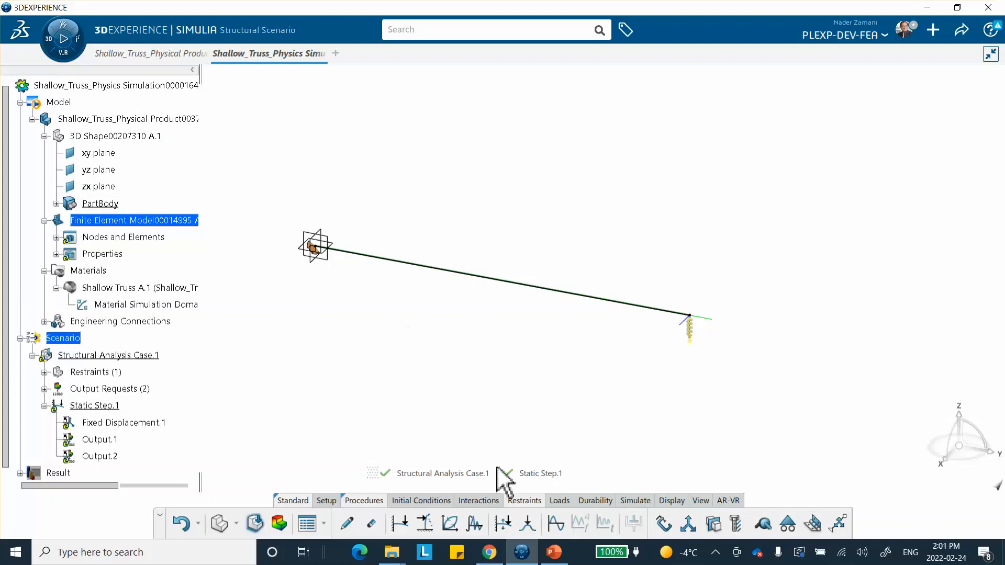
# Step: Apply a second Fixed Displacement to the truss line edge, restraining X and Y translation
pyautogui.click(687, 523)
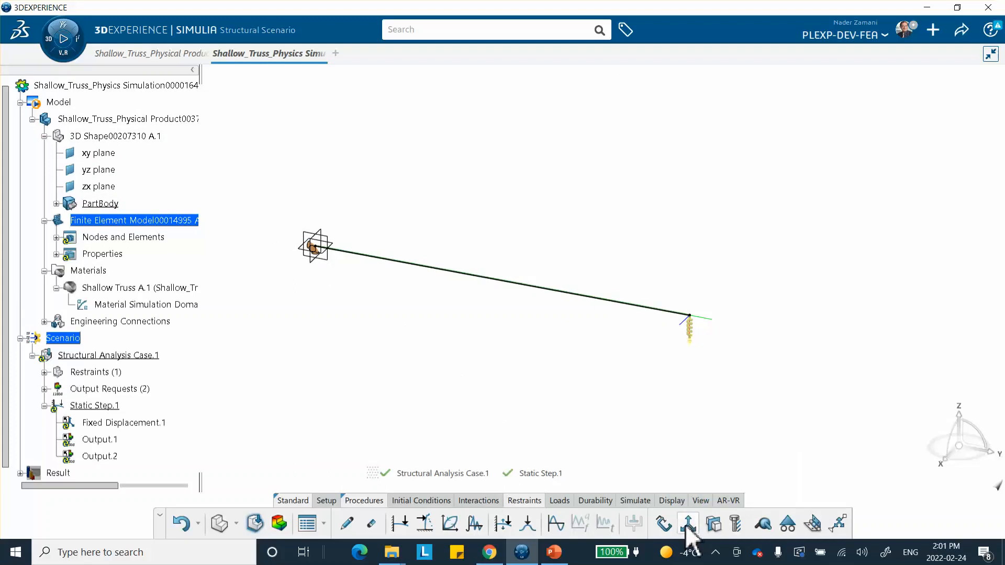
pyautogui.click(693, 321)
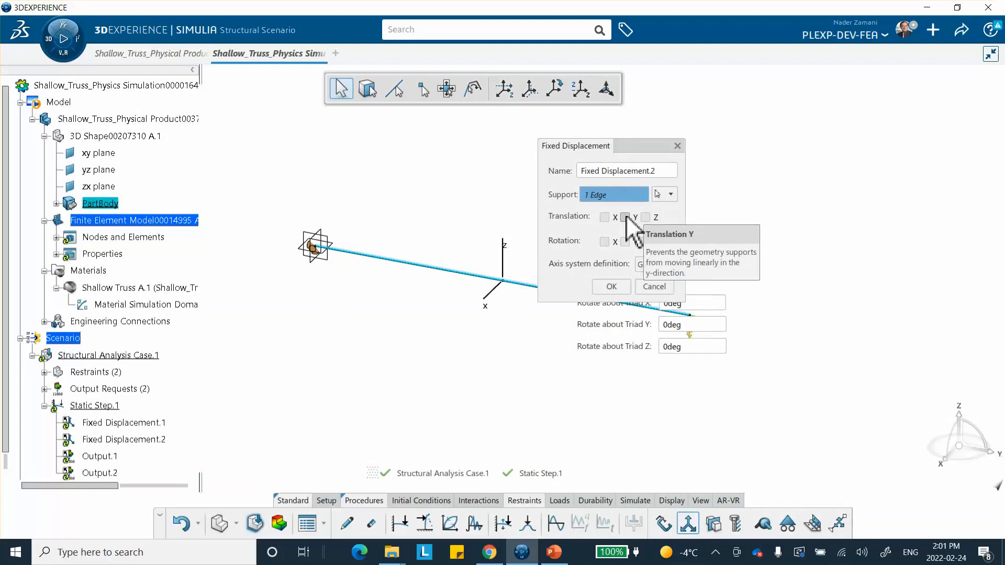
pyautogui.click(604, 217)
pyautogui.click(625, 217)
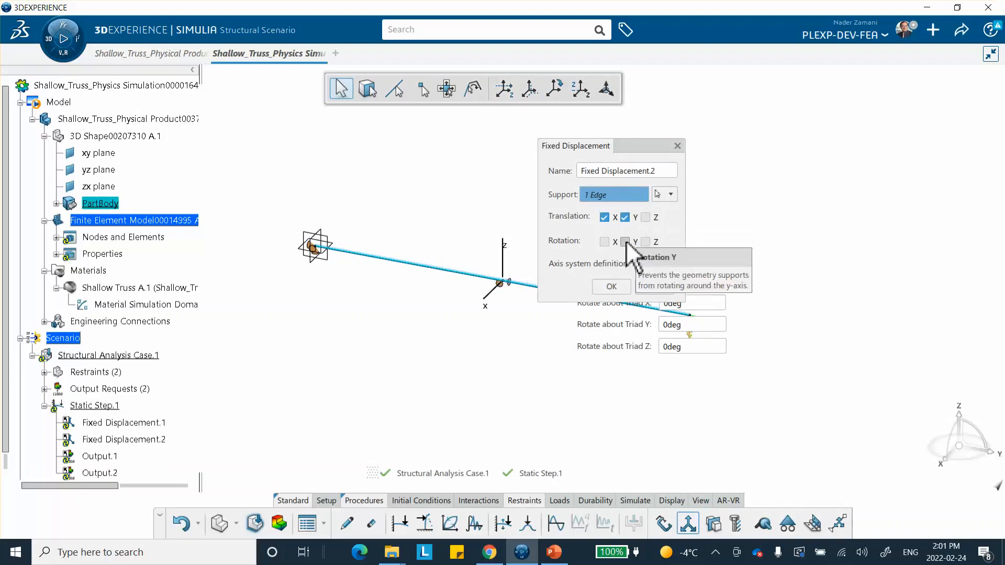
pyautogui.click(610, 287)
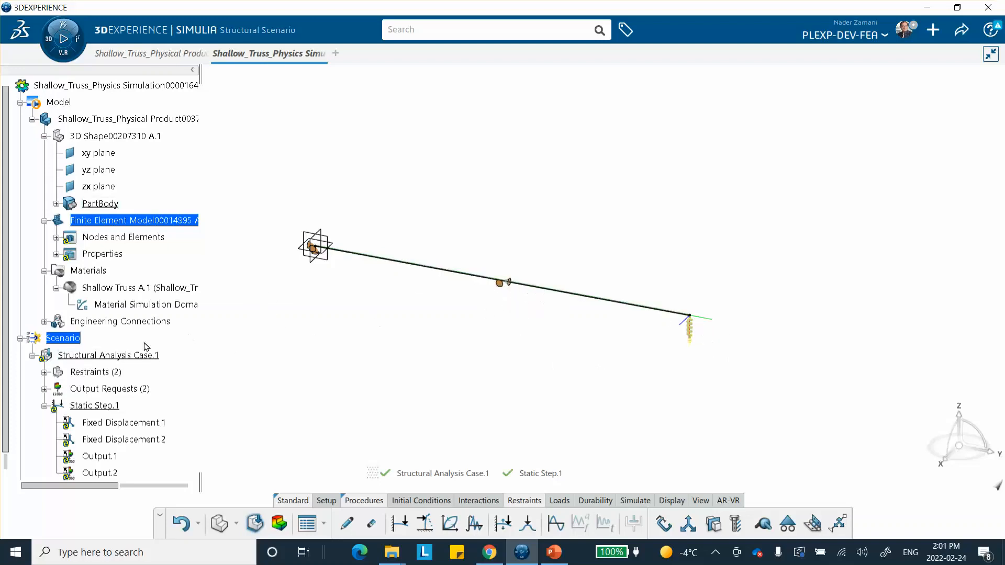
pyautogui.scroll(-3, 146, 347)
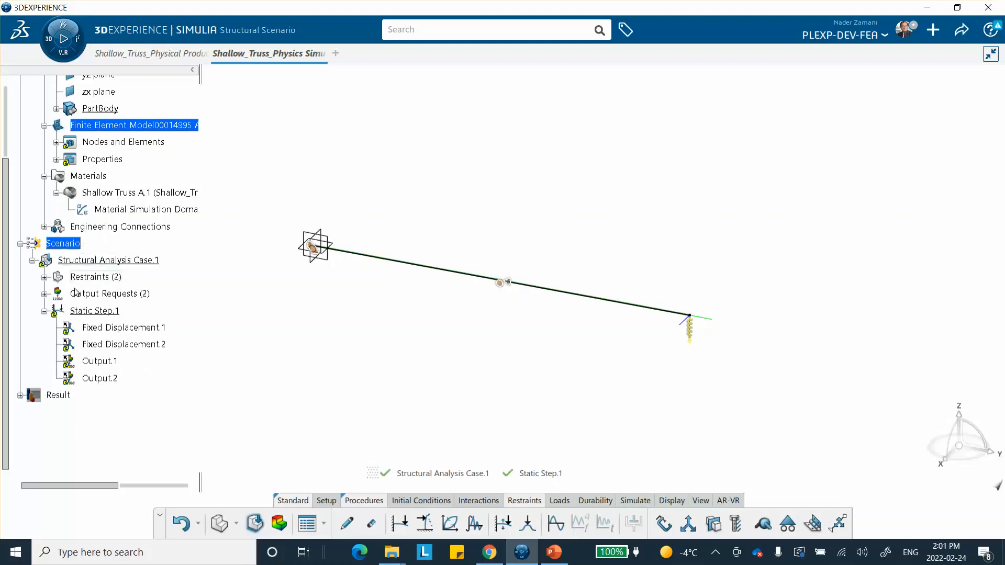
# Step: Replace the edge support of Fixed Displacement.2 with the truss end vertex at the spring, keeping X and Y translation restrained
pyautogui.click(44, 277)
pyautogui.doubleClick(111, 310)
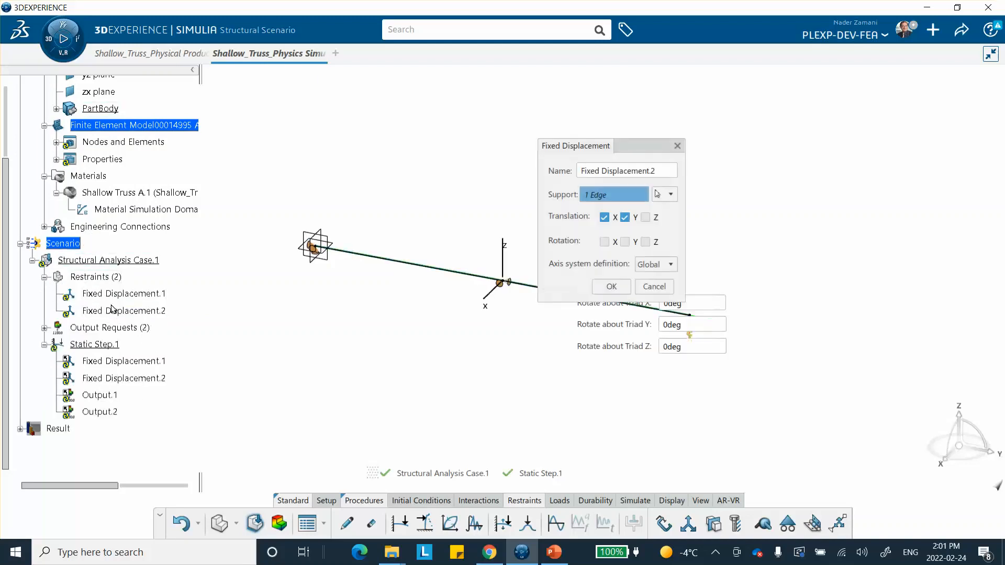
pyautogui.rightClick(632, 199)
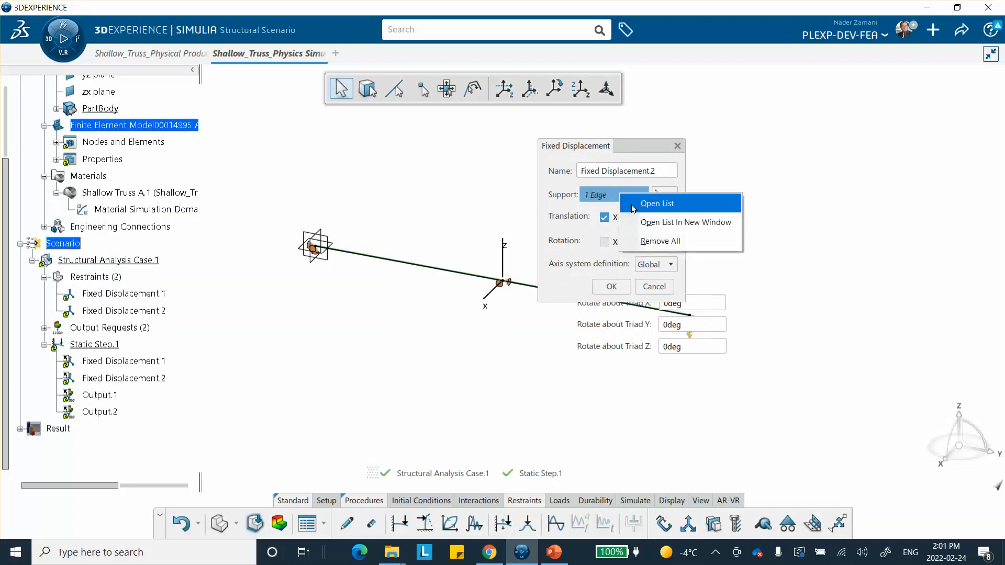
pyautogui.click(659, 241)
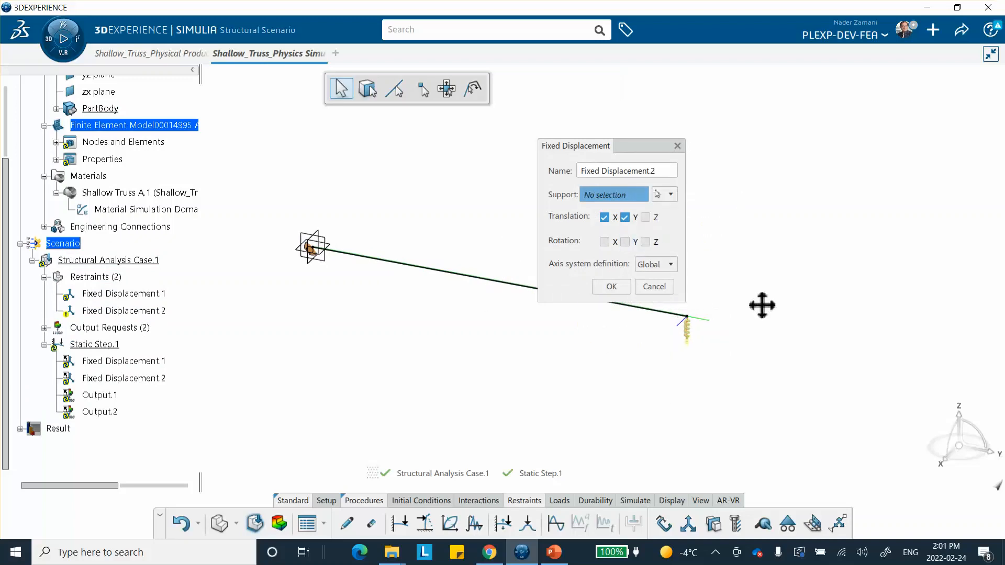
pyautogui.moveTo(762, 305); pyautogui.dragTo(335, 163, button='middle')
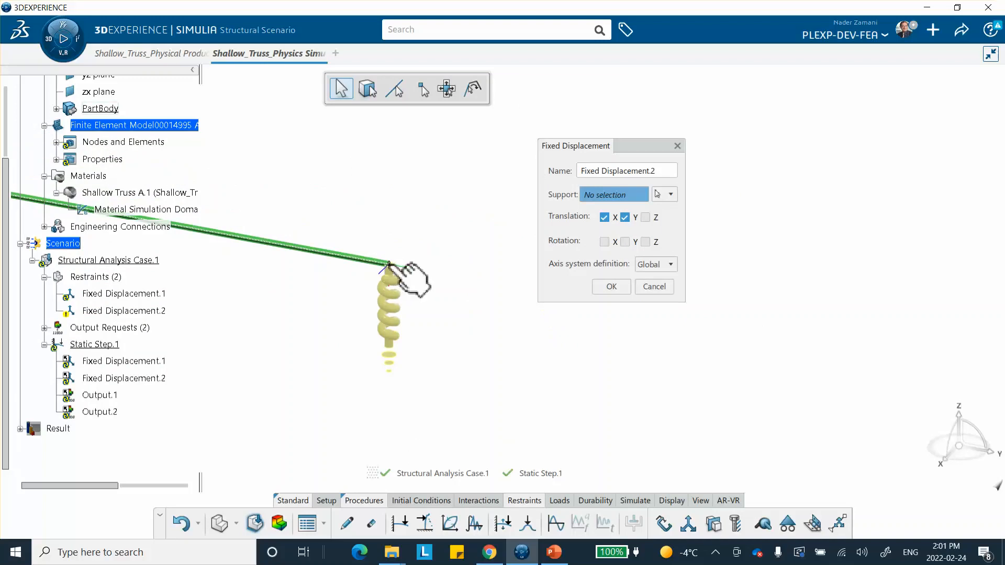
pyautogui.moveTo(364, 211); pyautogui.dragTo(436, 158, button='middle')
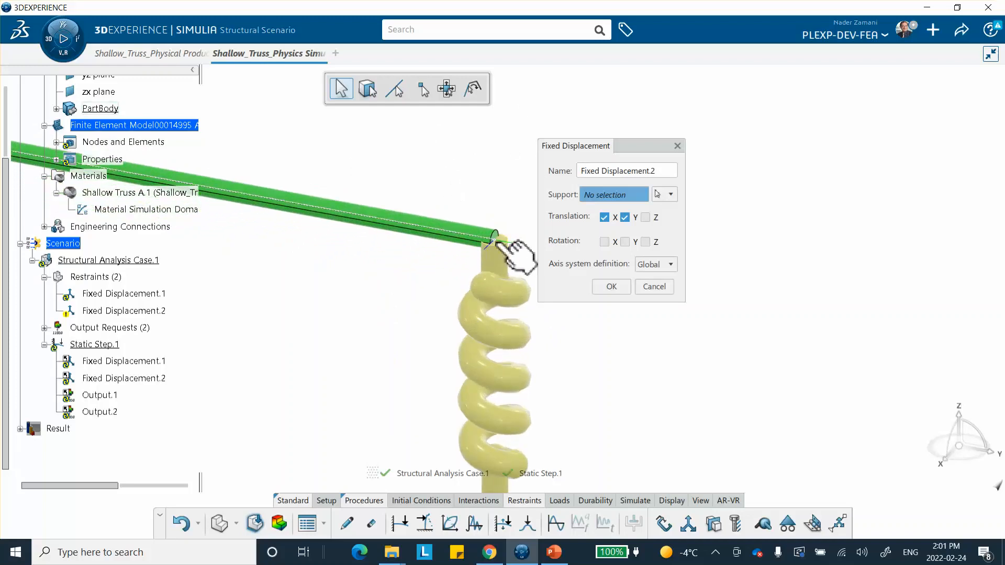
pyautogui.click(424, 89)
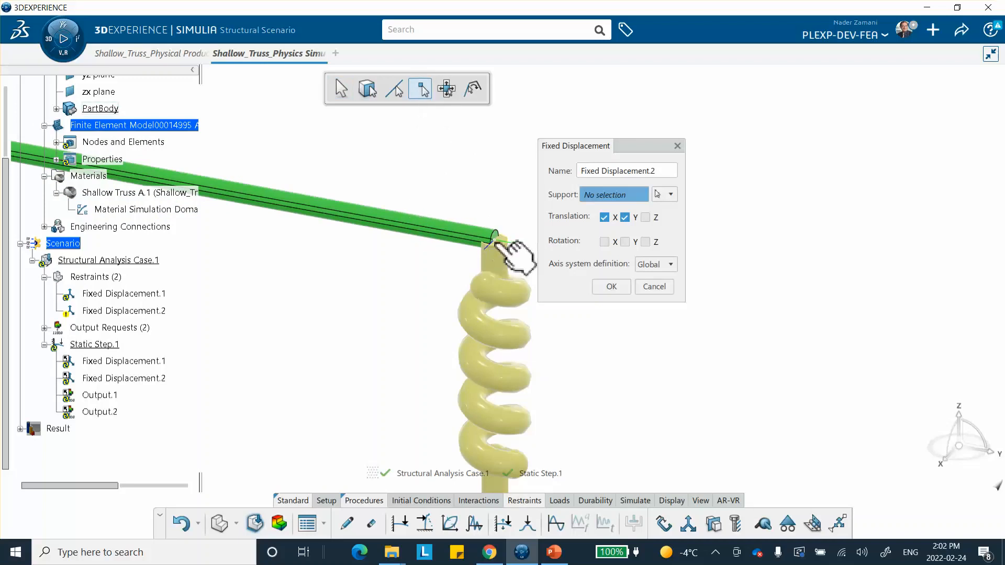
pyautogui.click(497, 242)
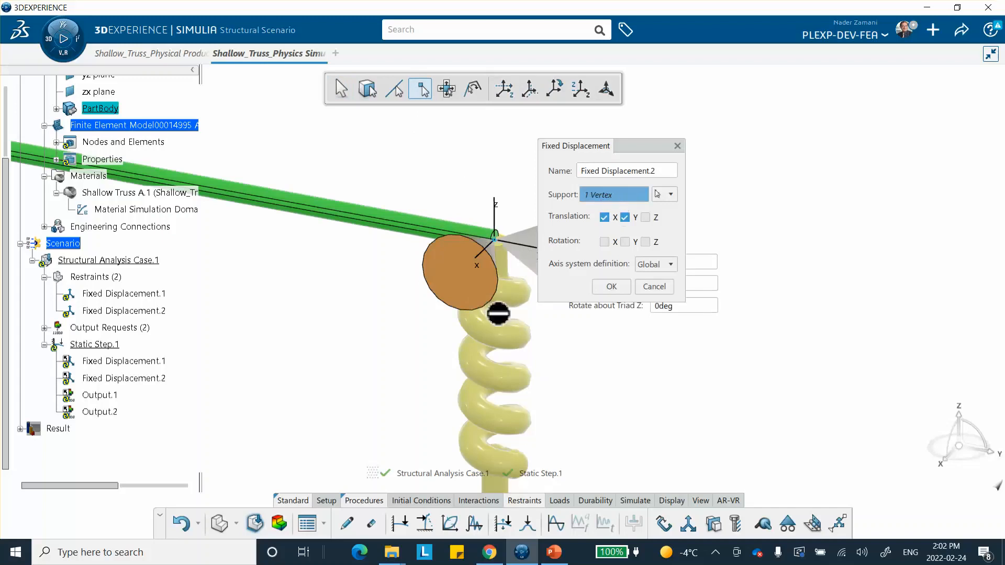
pyautogui.click(611, 287)
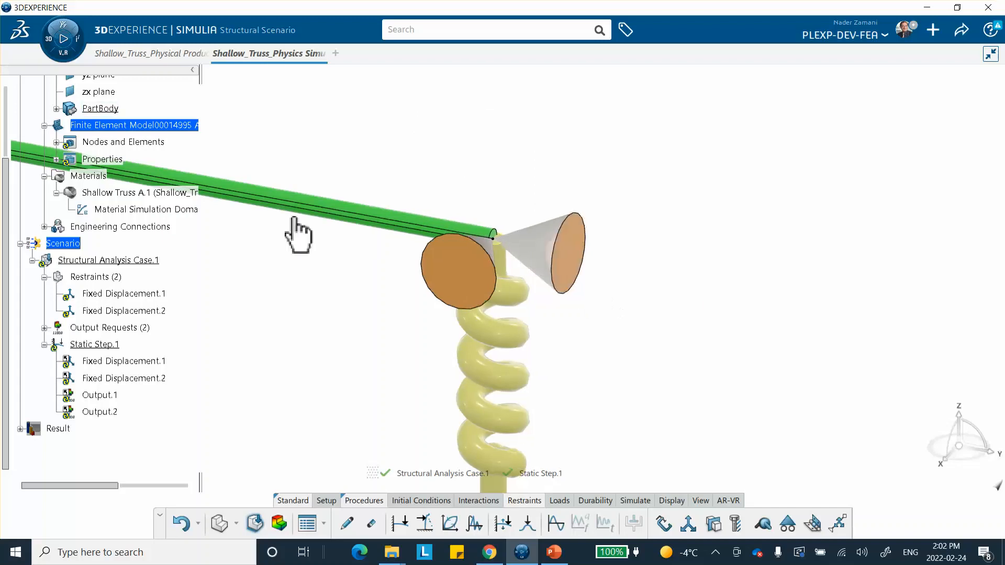
# Step: Create a Force load on the truss end vertex at the spring and try to enter its Z component
pyautogui.click(559, 500)
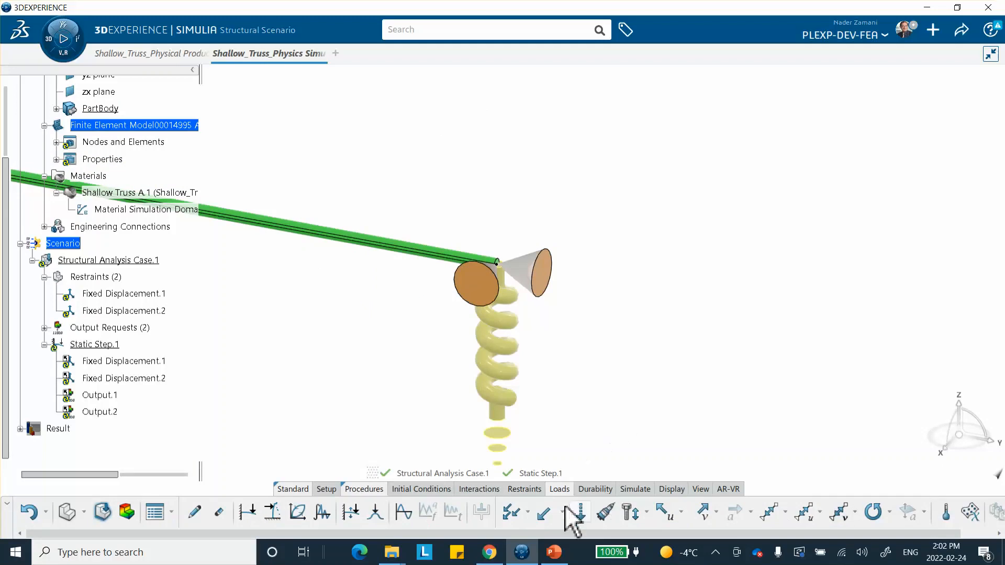
pyautogui.click(544, 513)
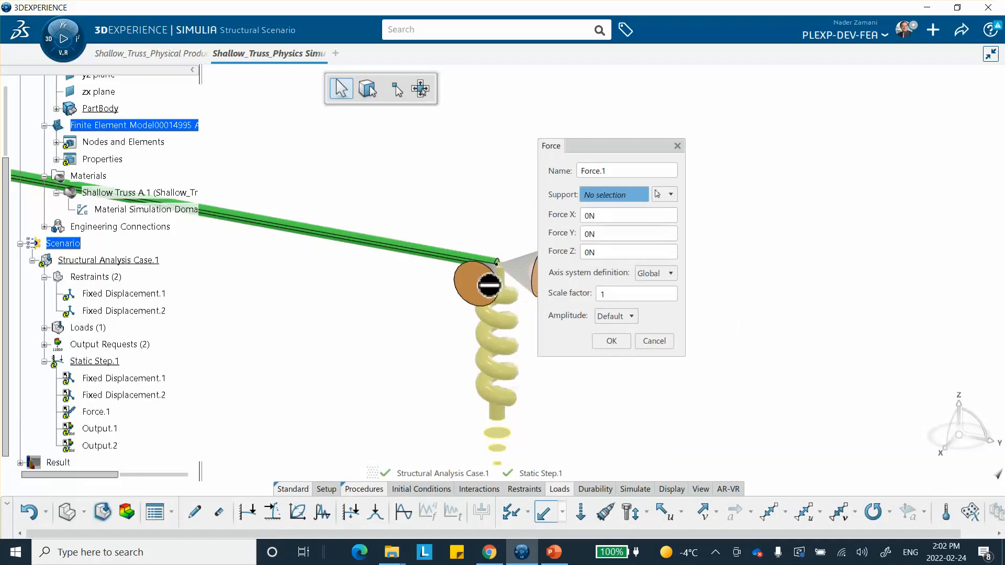
pyautogui.click(395, 89)
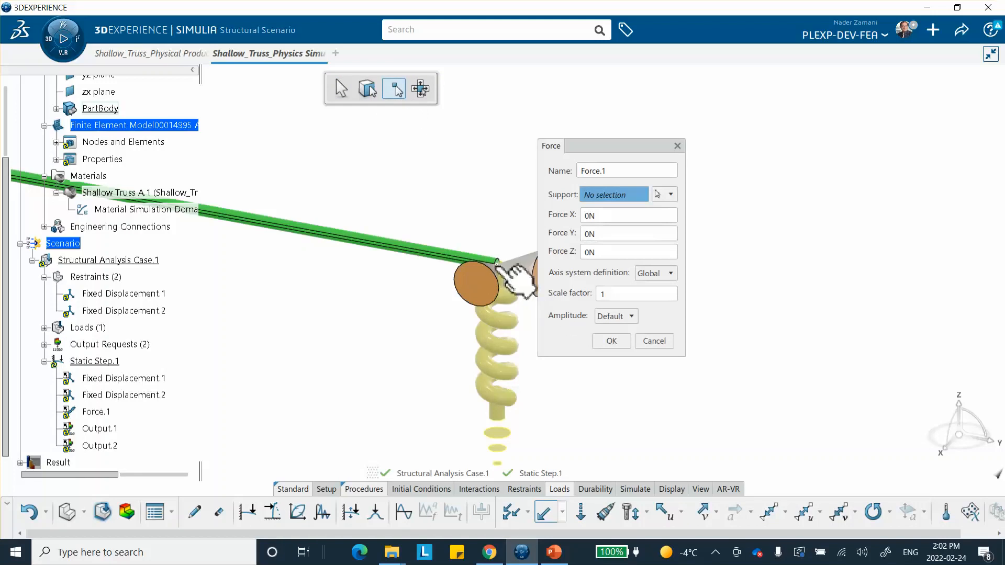
pyautogui.click(498, 263)
pyautogui.click(581, 252)
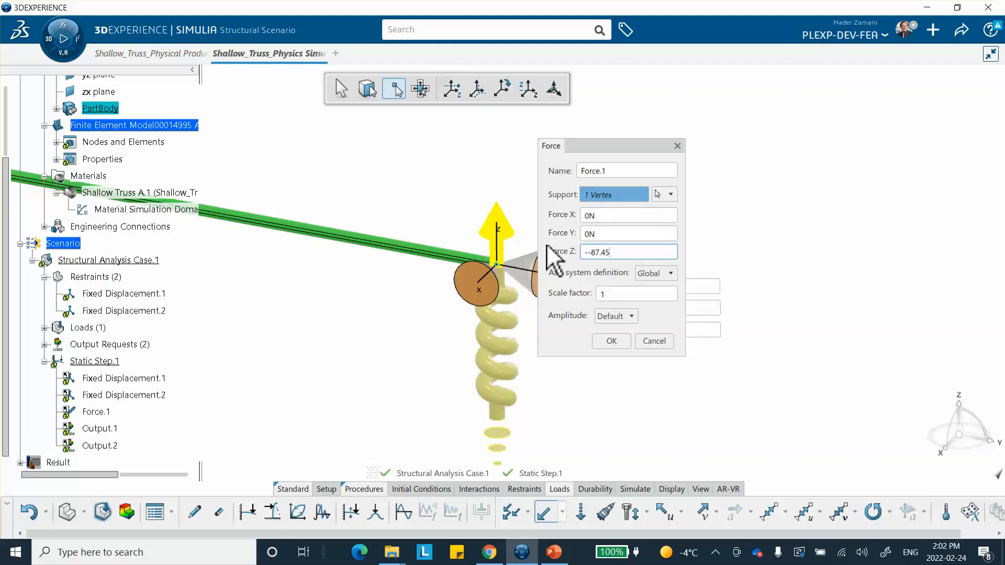
pyautogui.click(611, 340)
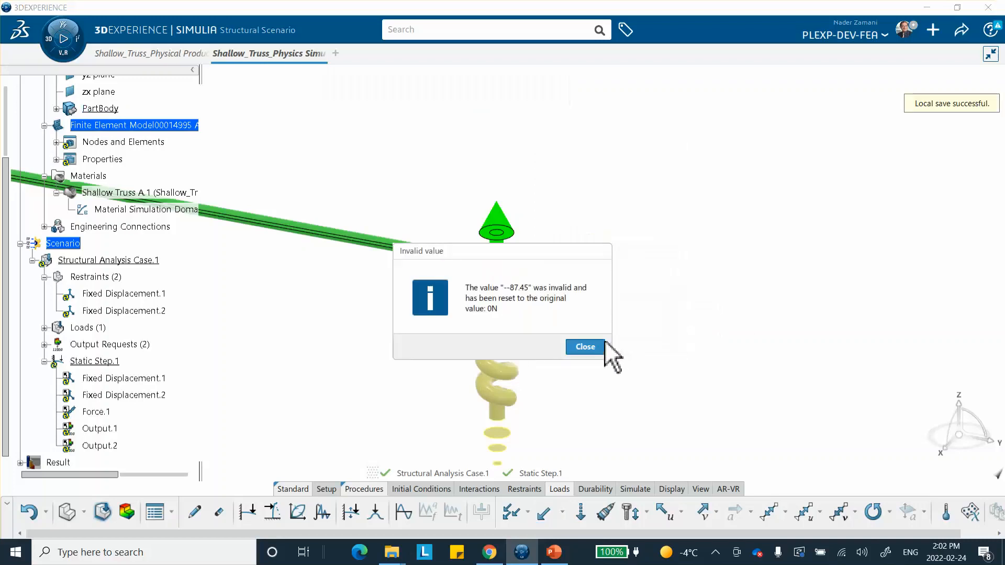
pyautogui.click(587, 347)
# Step: Reopen Force.1 and set its Force Z component to -87.45 N
pyautogui.scroll(-1, 218, 291)
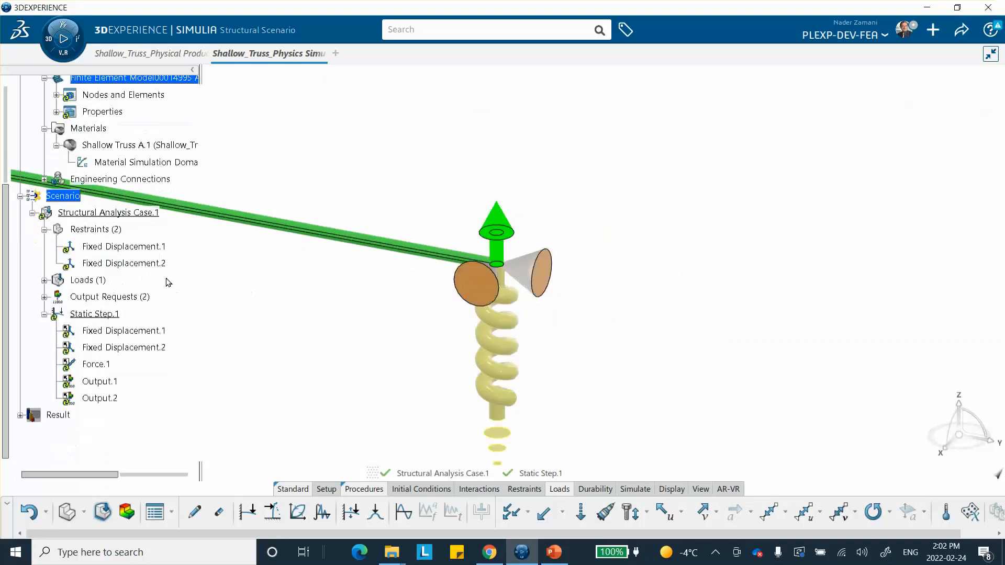
pyautogui.click(44, 281)
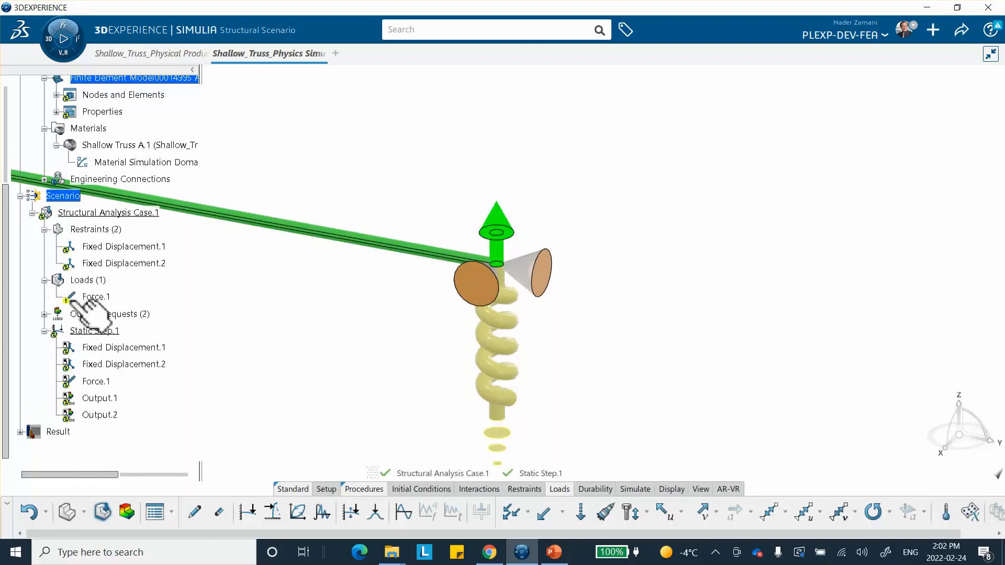
pyautogui.click(97, 297)
pyautogui.doubleClick(96, 297)
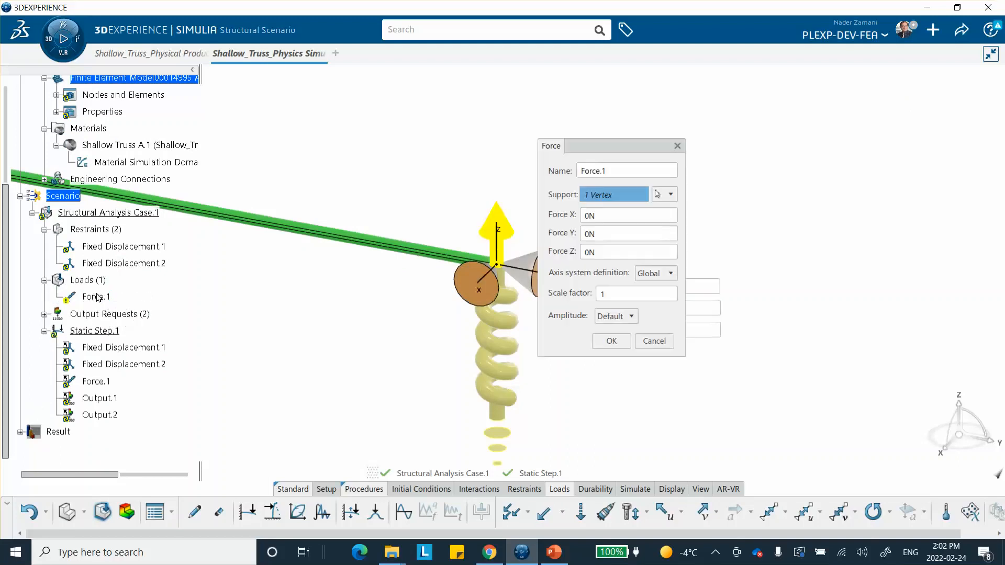
pyautogui.click(617, 254)
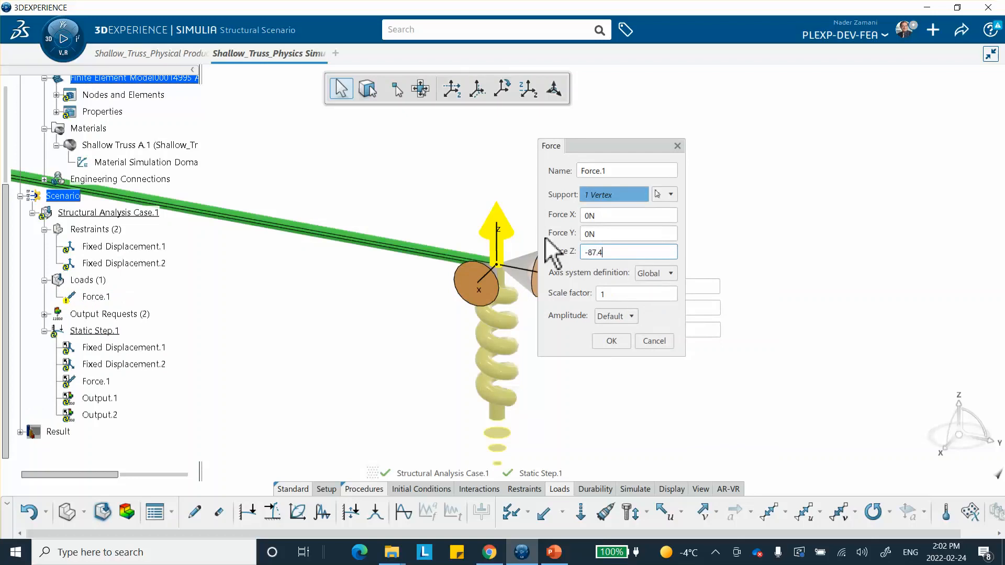
pyautogui.write('-87.45')
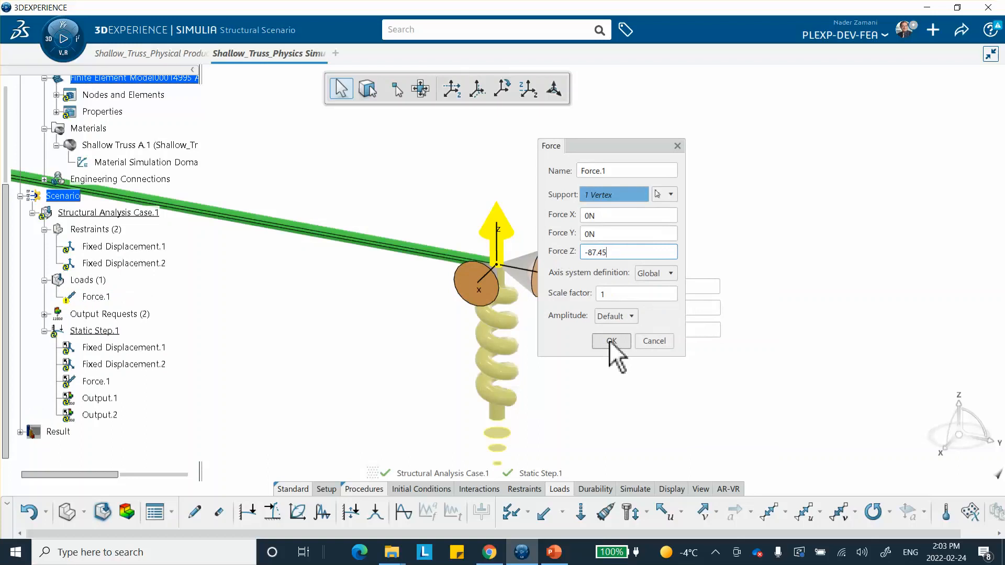
pyautogui.click(611, 340)
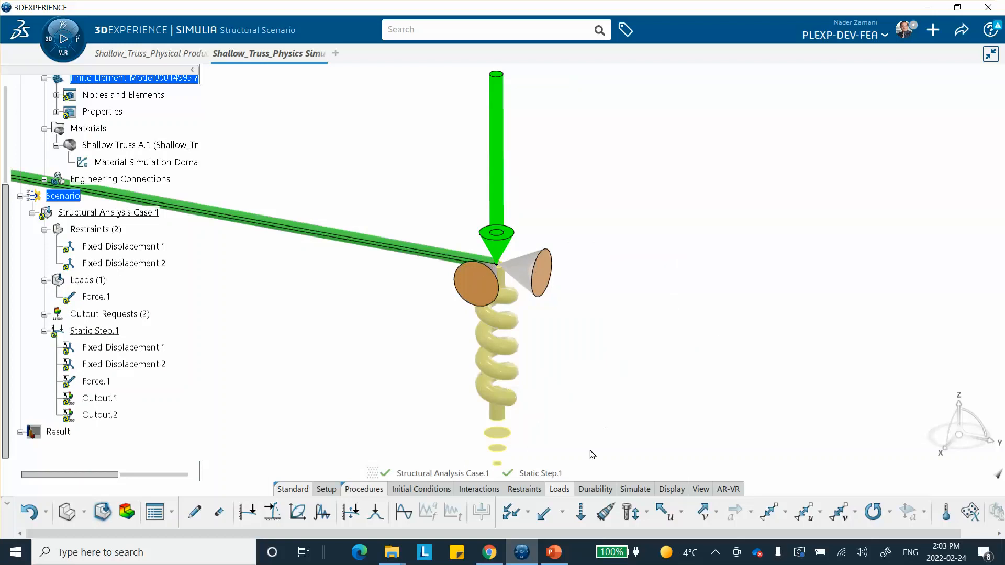
# Step: Check the P(-55) load and the load-displacement graph on the PowerPoint slide, and return to the 3DEXPERIENCE model
pyautogui.click(554, 552)
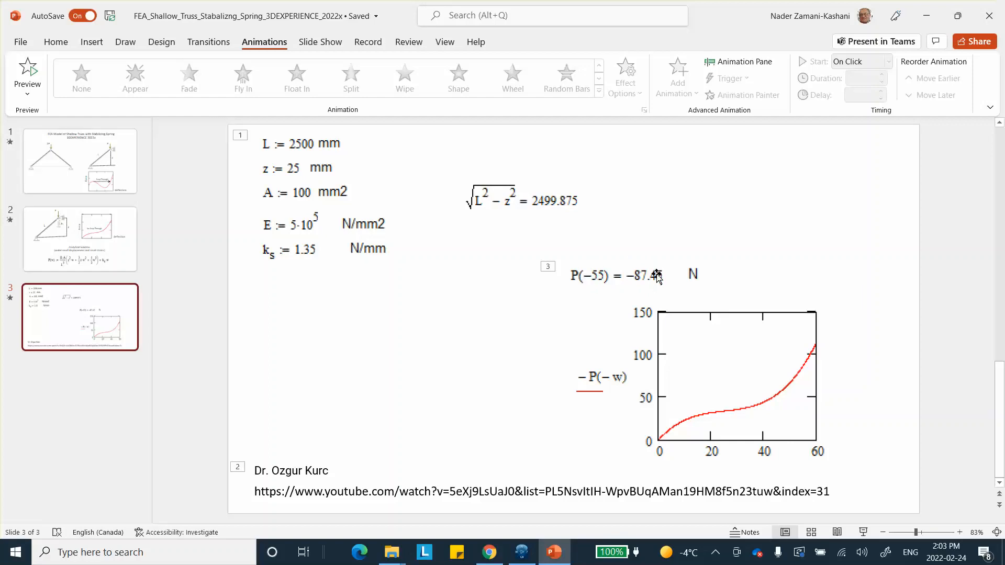
pyautogui.click(518, 552)
pyautogui.moveTo(606, 354); pyautogui.dragTo(656, 348, button='middle')
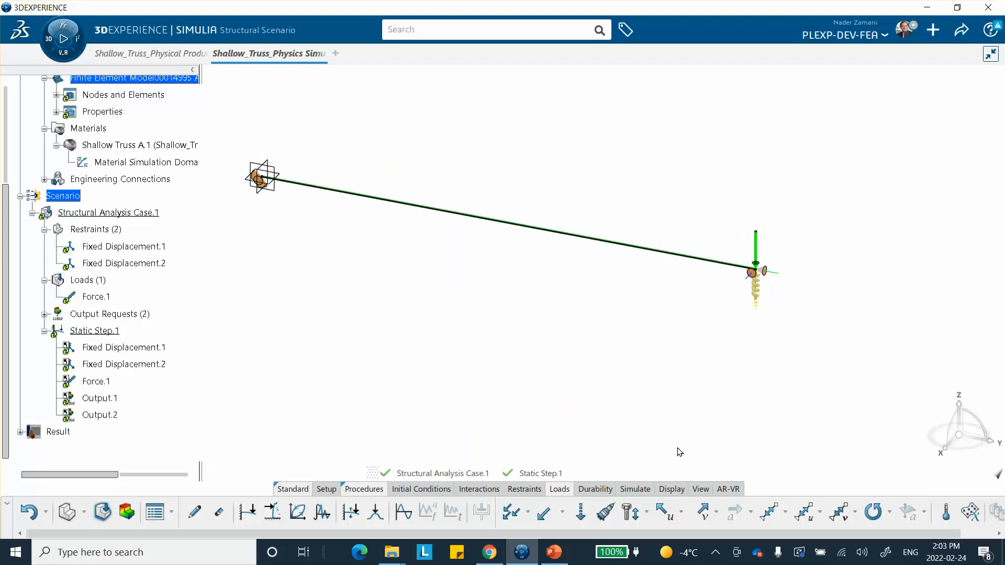
# Step: Run the Model and Scenario Checks and the Simulation Checks, the latter with Local interactive and 4 cores
pyautogui.click(635, 489)
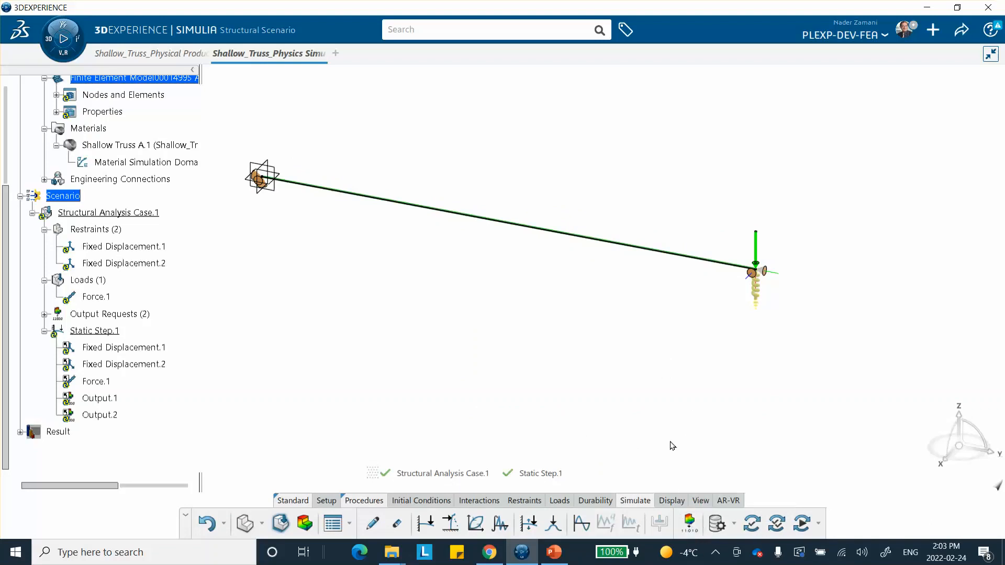
pyautogui.moveTo(628, 373); pyautogui.dragTo(621, 345, button='middle')
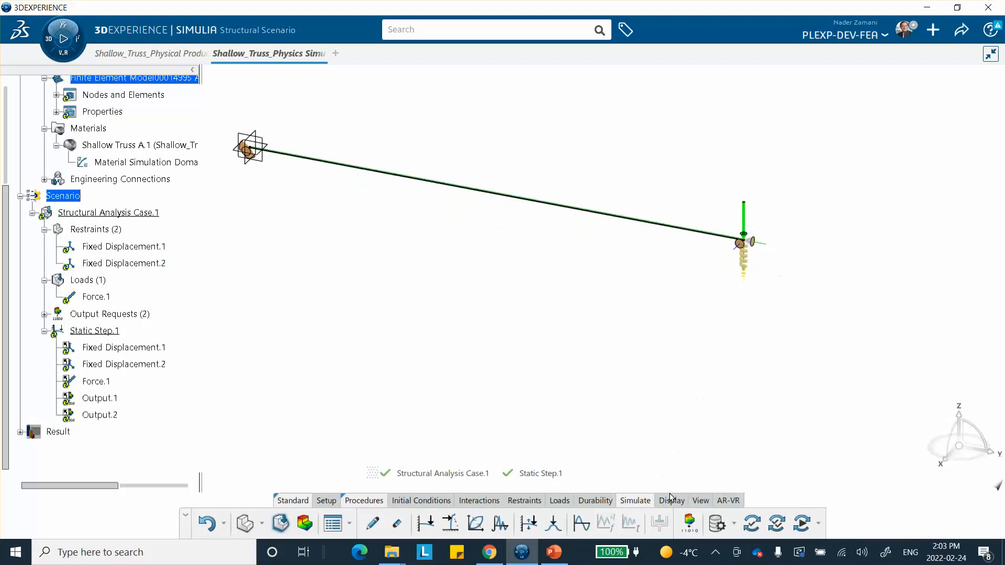
pyautogui.click(751, 523)
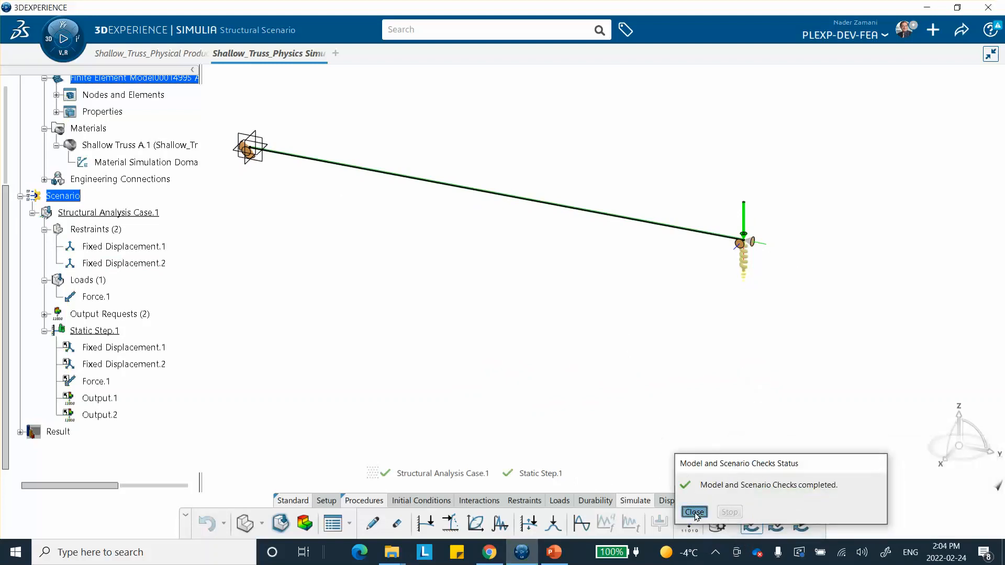
pyautogui.click(695, 512)
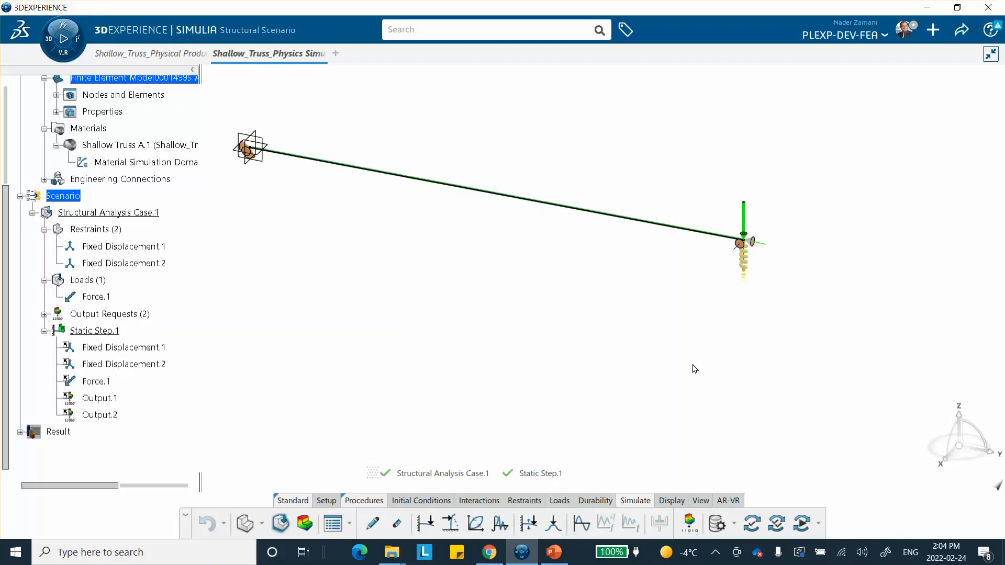
pyautogui.click(777, 523)
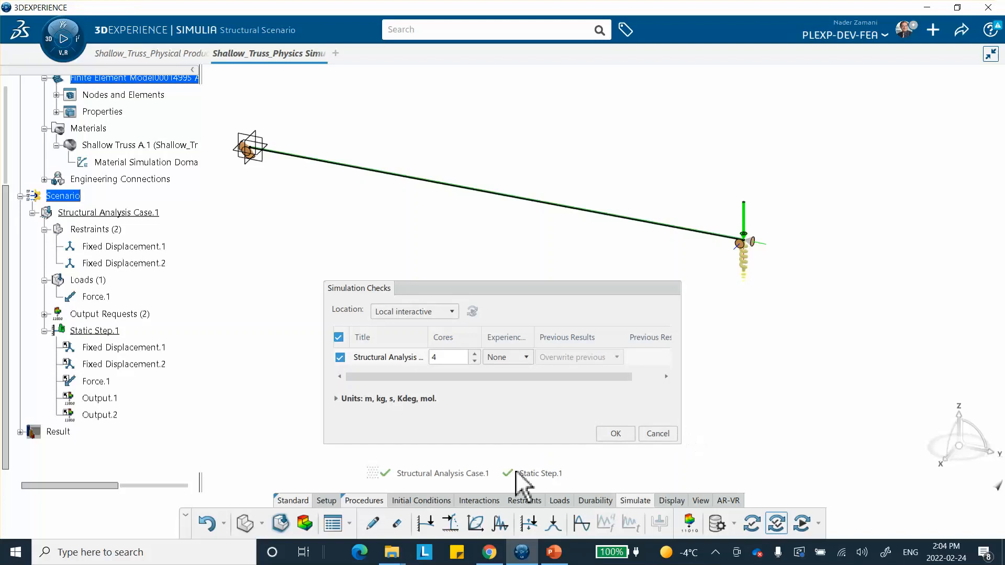
pyautogui.click(616, 433)
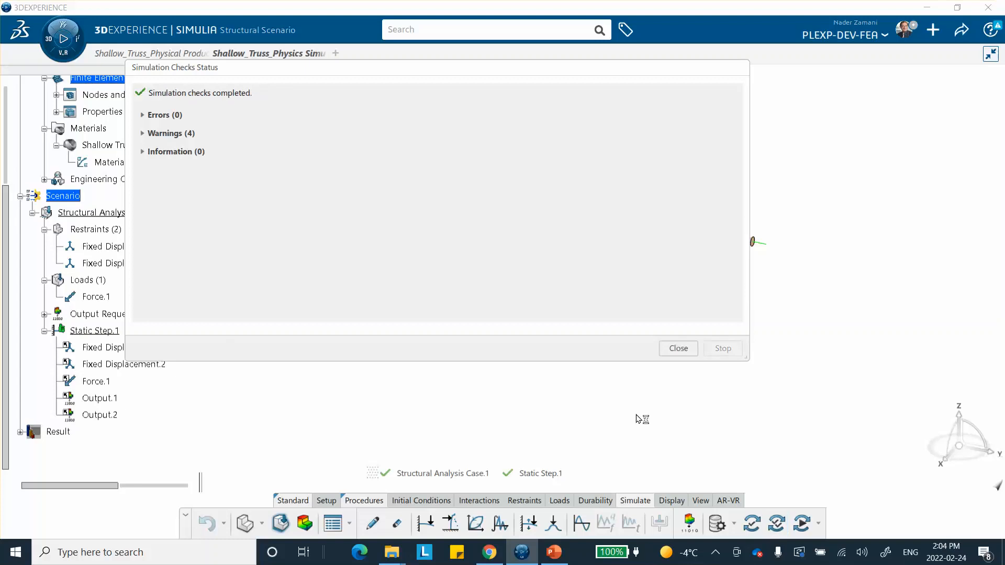
pyautogui.click(678, 348)
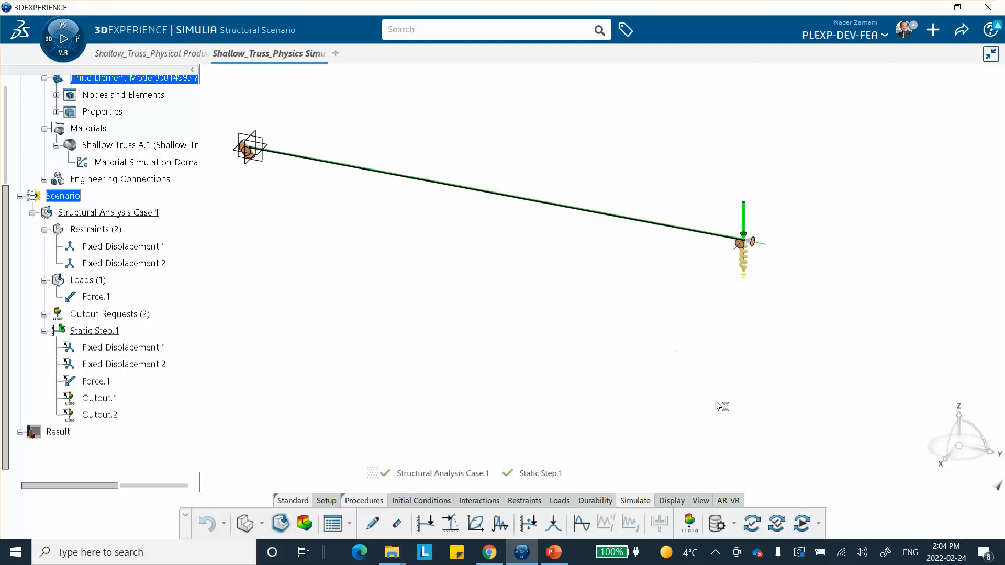
# Step: Simulate the structural analysis case with Local interactive, 4 cores and Overwrite previous results
pyautogui.click(801, 523)
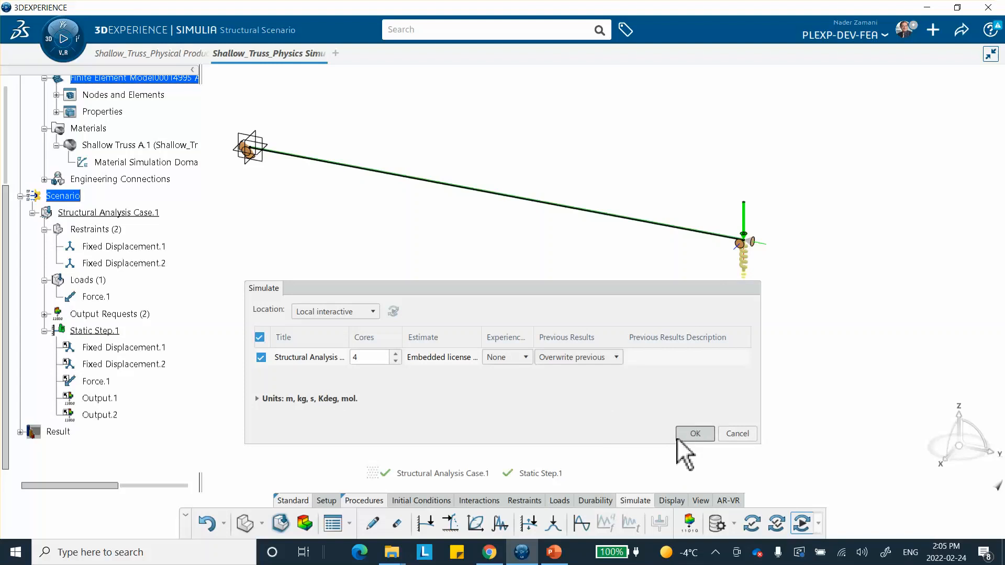
pyautogui.click(677, 437)
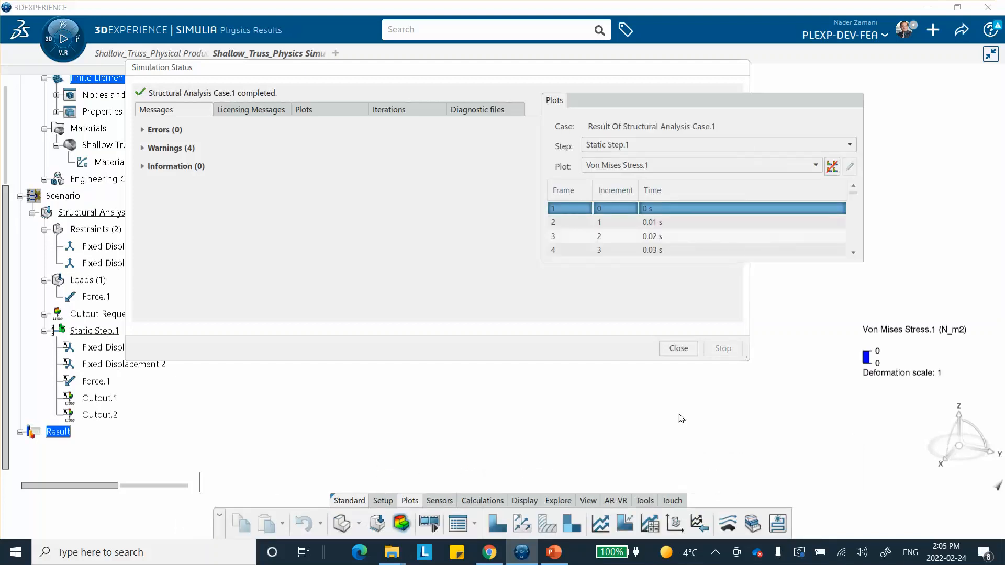
pyautogui.click(676, 347)
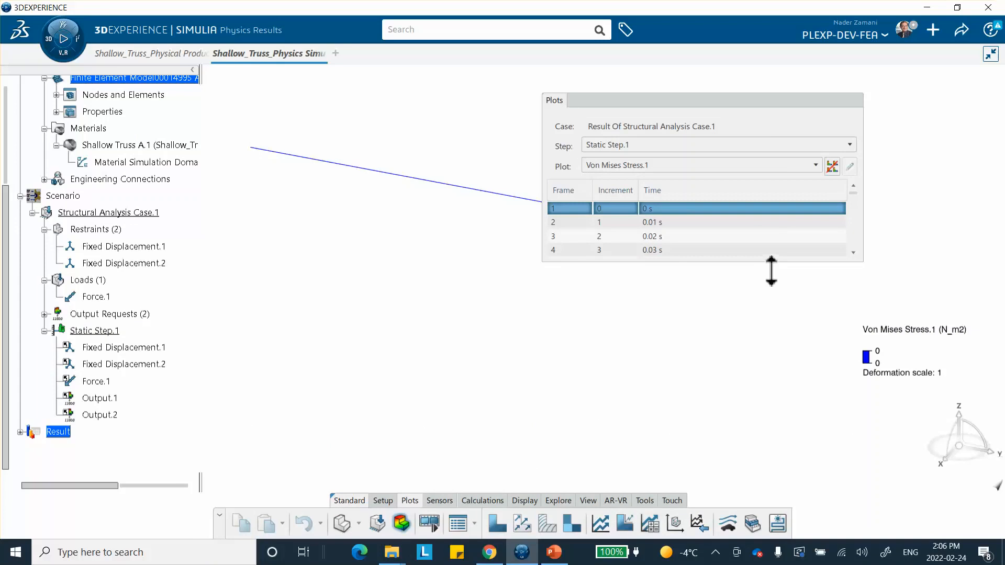
# Step: Enlarge the list of result frames and show the Displacement.1 plot at frame 10 (0.09 s)
pyautogui.moveTo(770, 269); pyautogui.dragTo(740, 392)
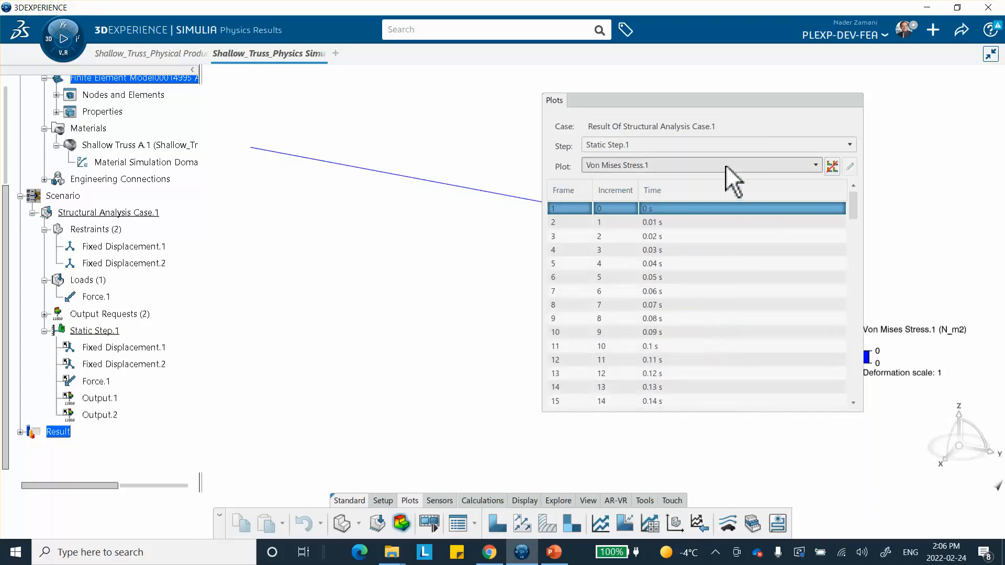
pyautogui.click(658, 166)
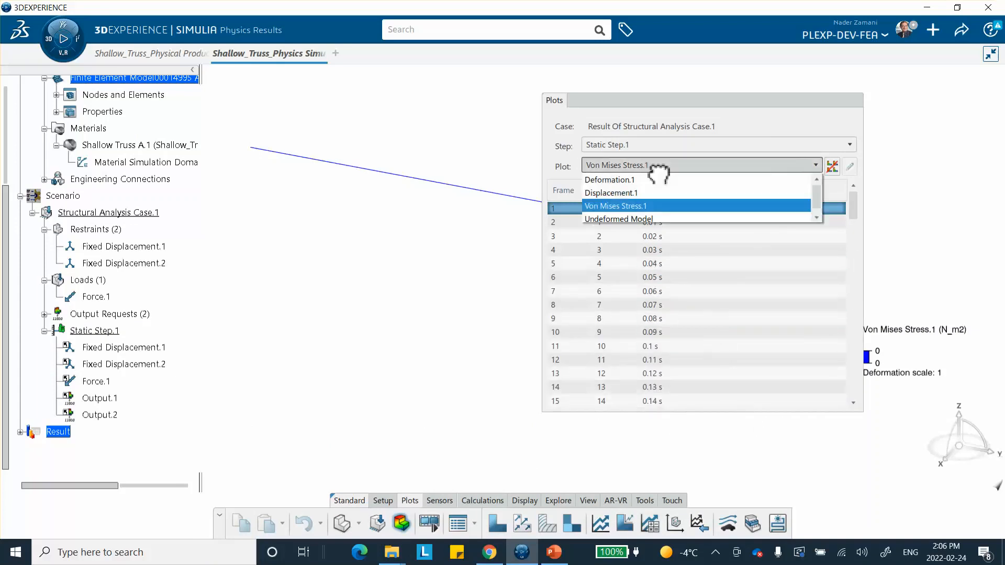
pyautogui.click(634, 194)
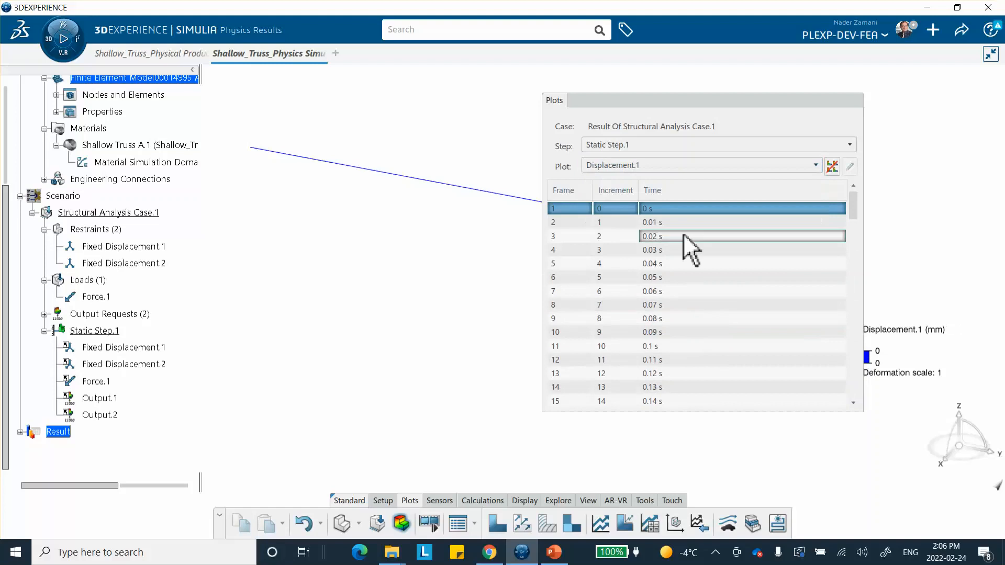
pyautogui.click(650, 332)
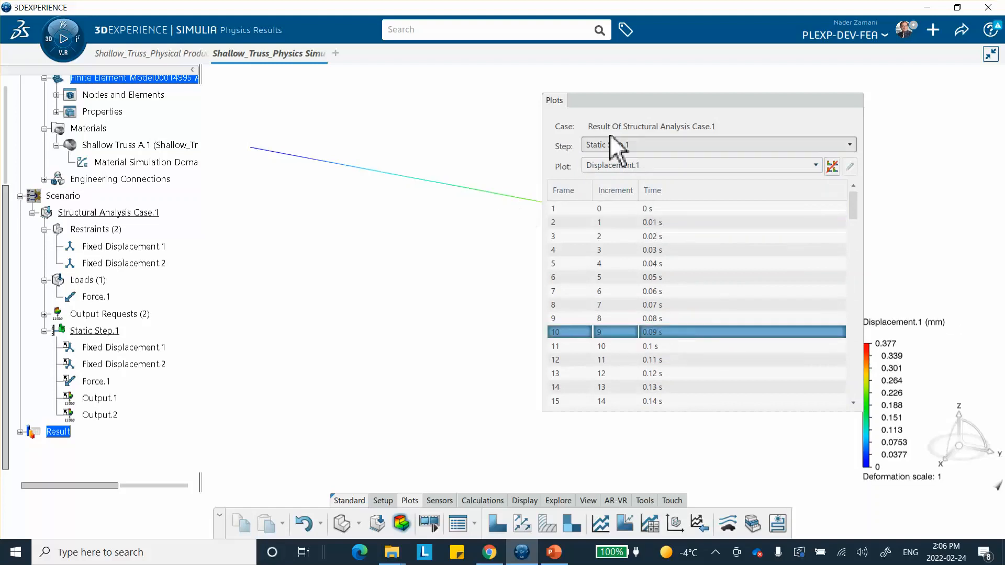
# Step: Show the Displacement.1 plot at the last frame, 101 (1 s), and collapse the plot list to uncover the truss
pyautogui.moveTo(658, 106); pyautogui.dragTo(658, 99)
pyautogui.scroll(-2, 669, 230)
pyautogui.scroll(-10, 675, 246)
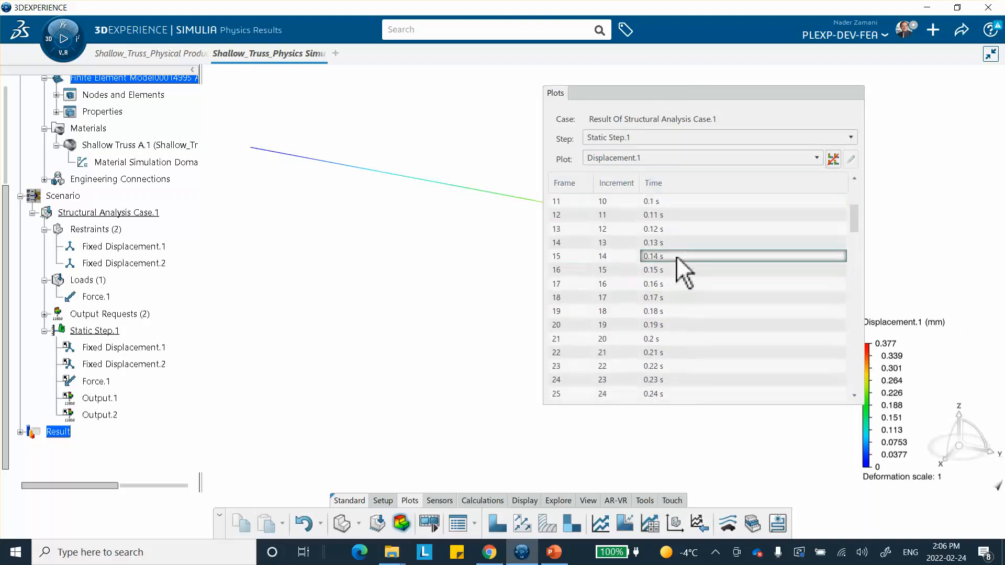
pyautogui.scroll(-11, 680, 259)
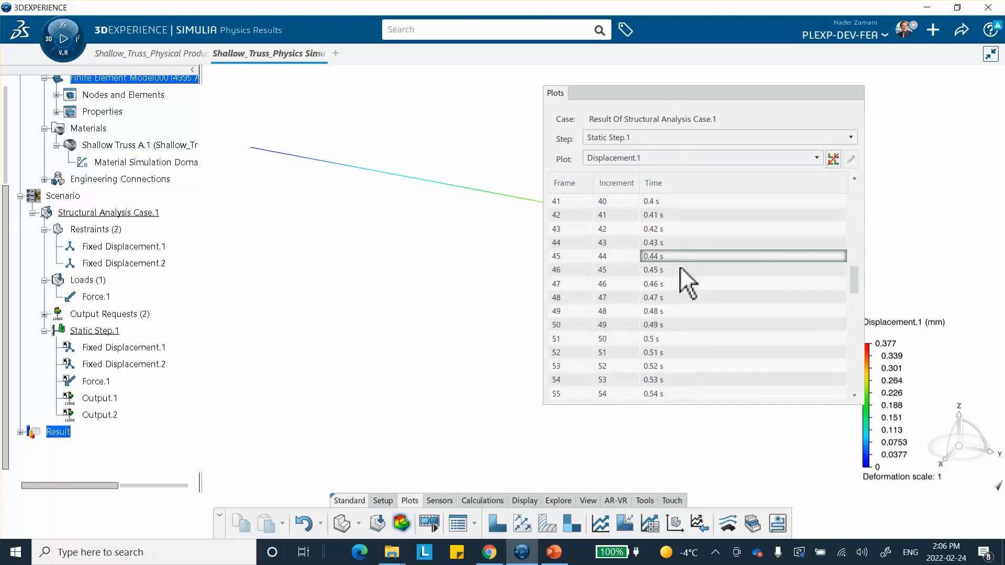
pyautogui.scroll(-6, 680, 264)
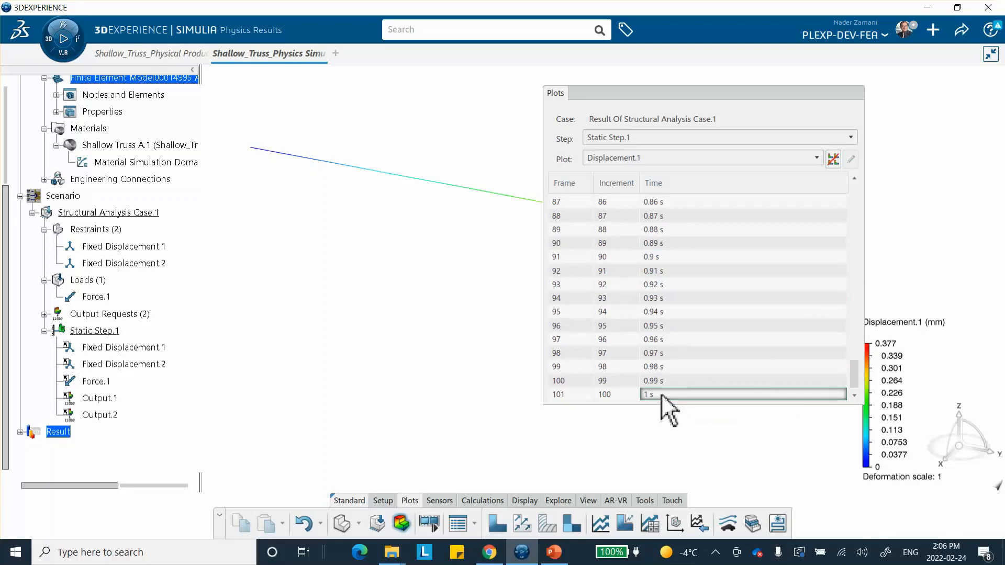
pyautogui.click(661, 393)
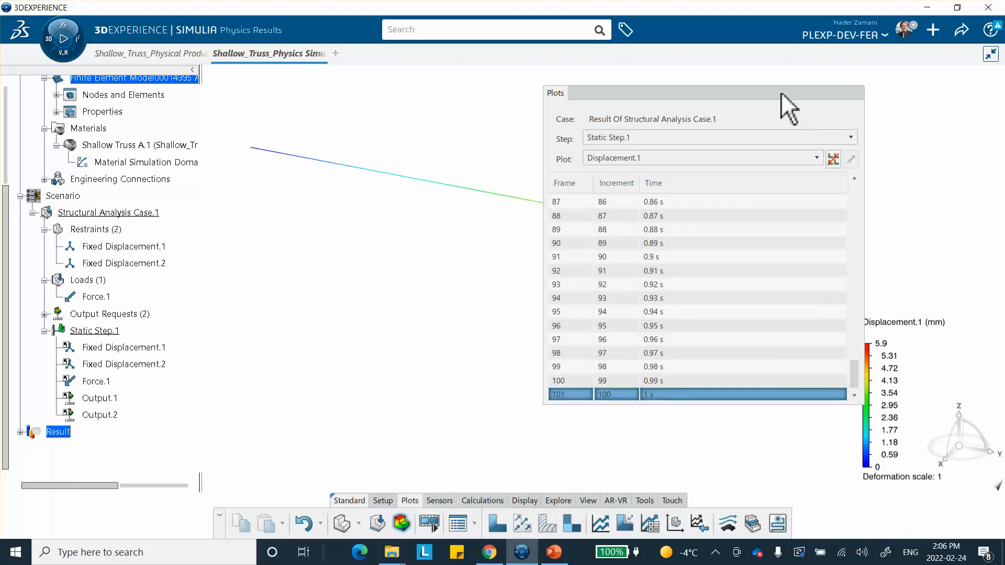
pyautogui.moveTo(782, 92); pyautogui.dragTo(647, 97)
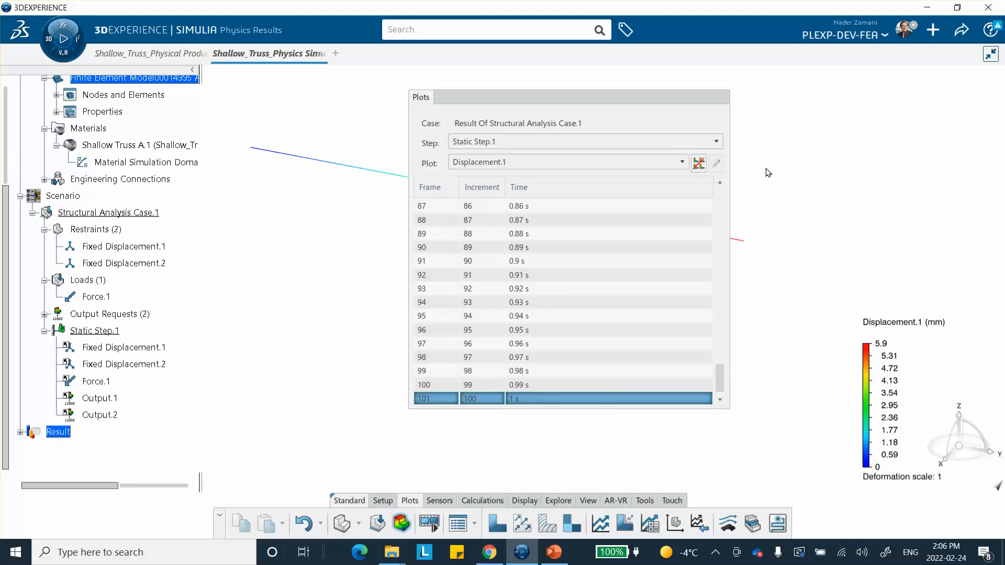
pyautogui.click(647, 97)
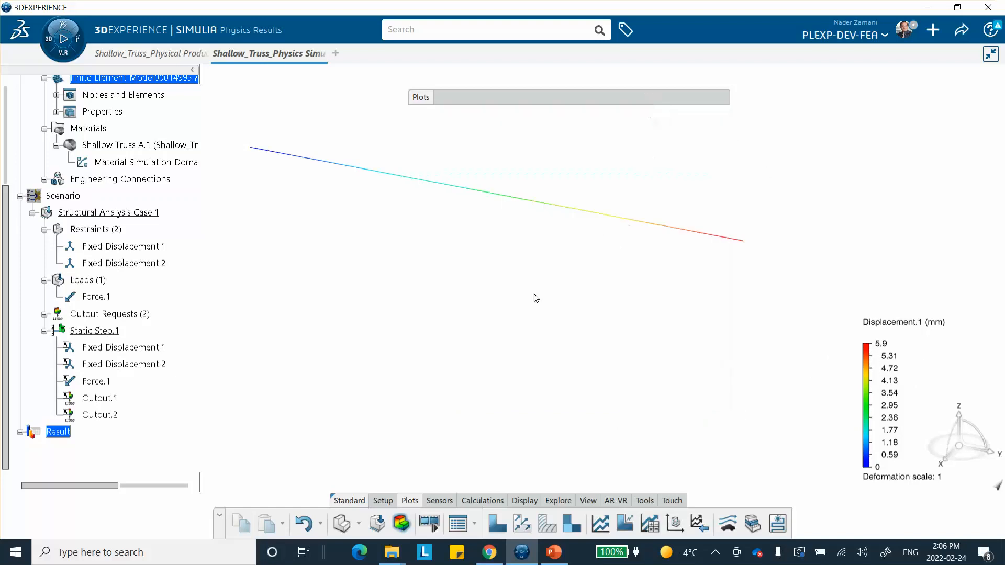
# Step: Open the physical product from the model tree and inspect the Shallow Truss core material definition
pyautogui.scroll(2, 184, 282)
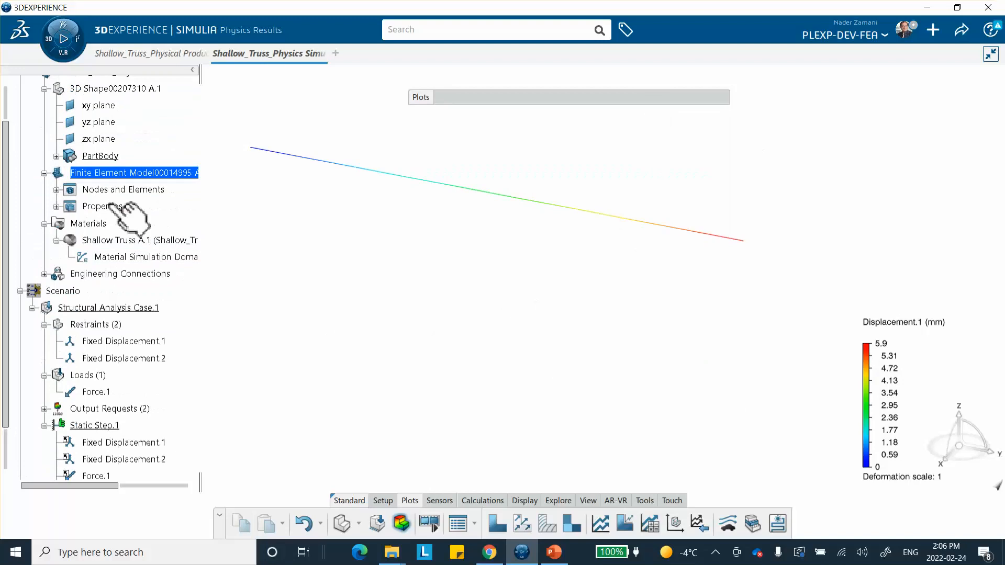
pyautogui.scroll(1, 96, 196)
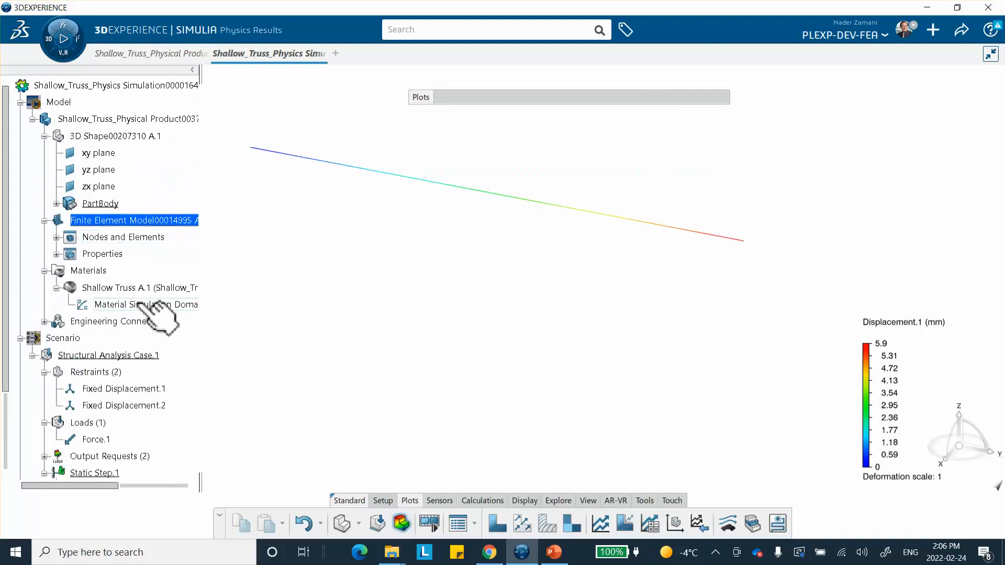
pyautogui.doubleClick(112, 306)
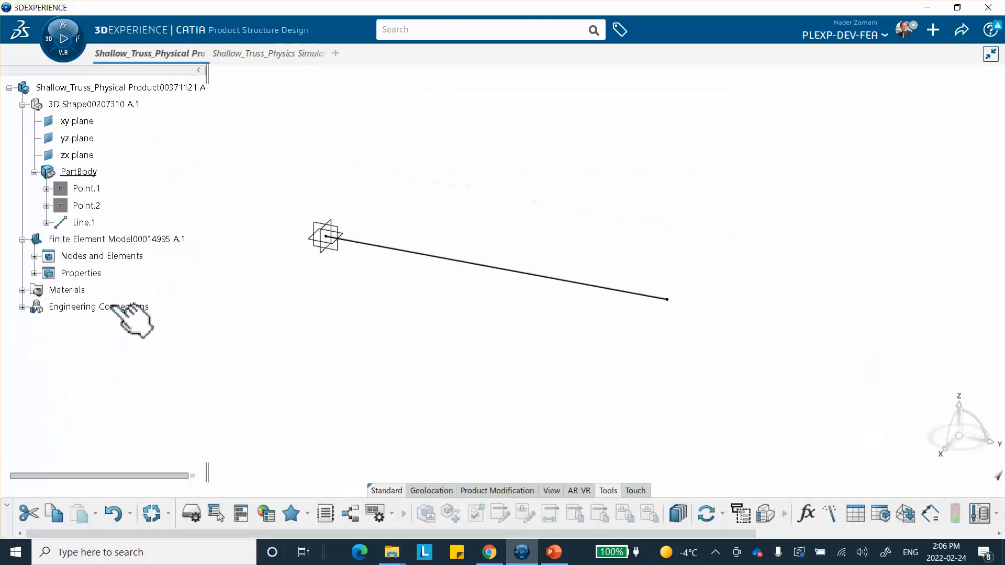
pyautogui.click(23, 290)
pyautogui.doubleClick(109, 306)
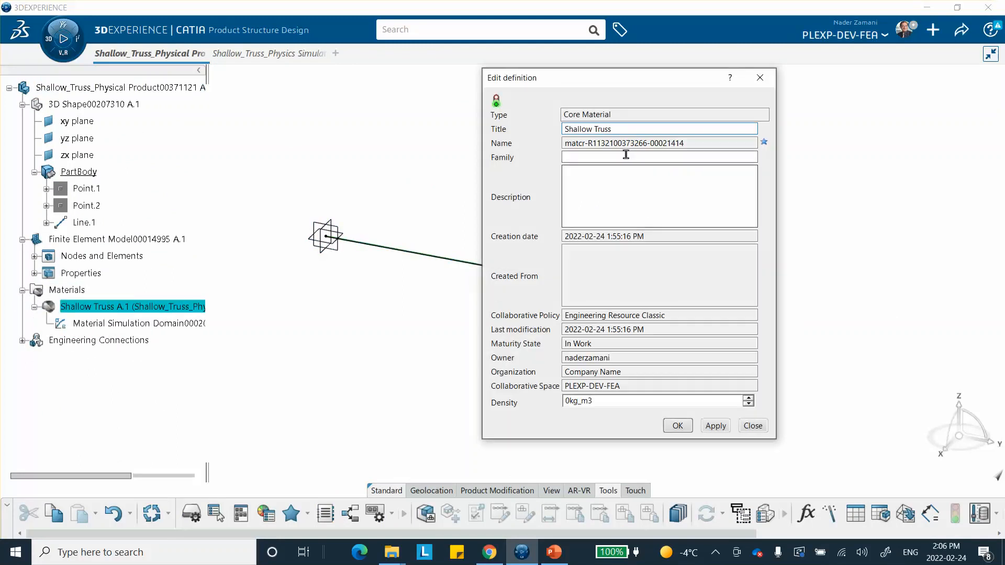
pyautogui.click(751, 426)
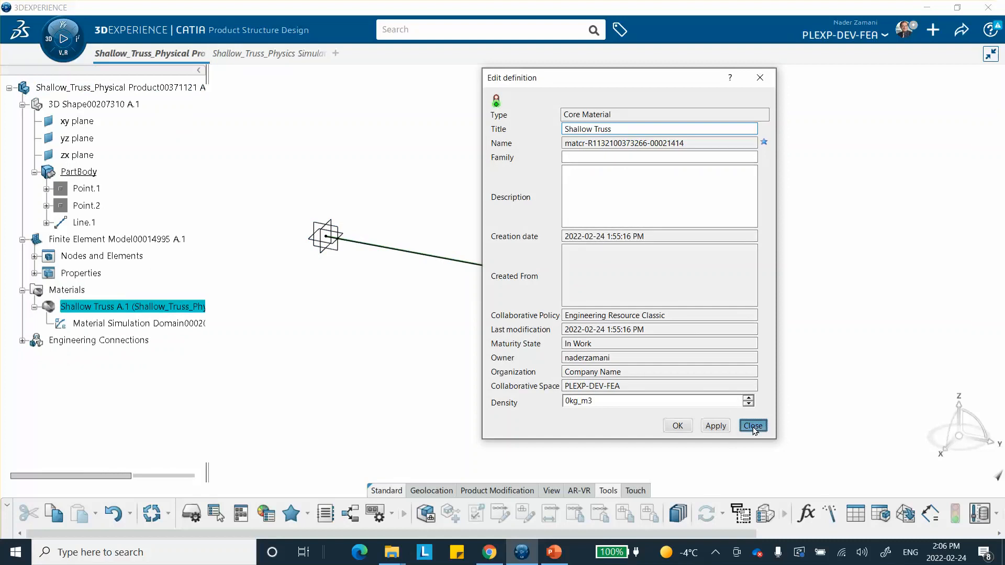
# Step: Compare the material simulation domain's Young's Modulus with E on the PowerPoint slide, and set it to 5e+011N_m2
pyautogui.doubleClick(101, 324)
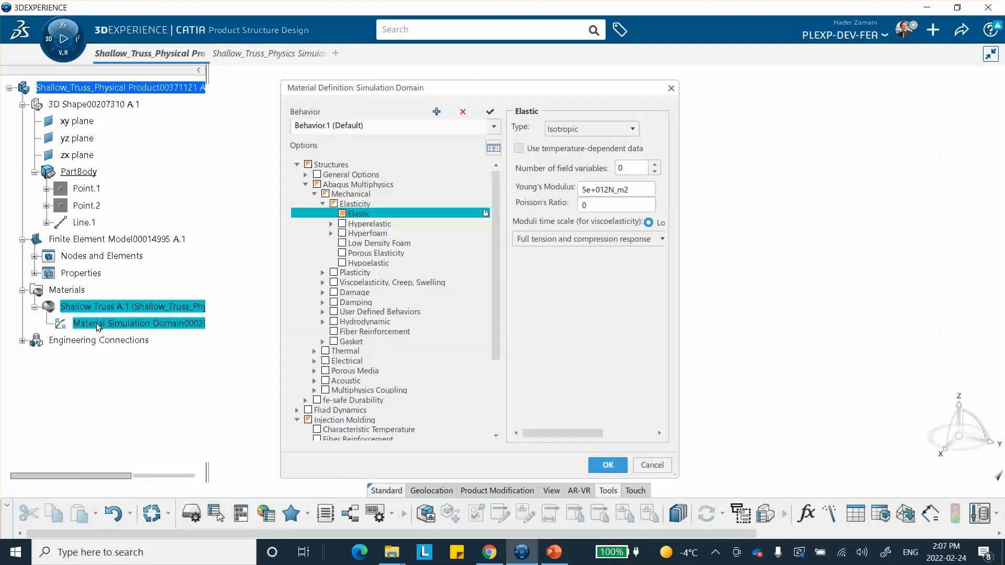
pyautogui.doubleClick(608, 189)
pyautogui.click(608, 192)
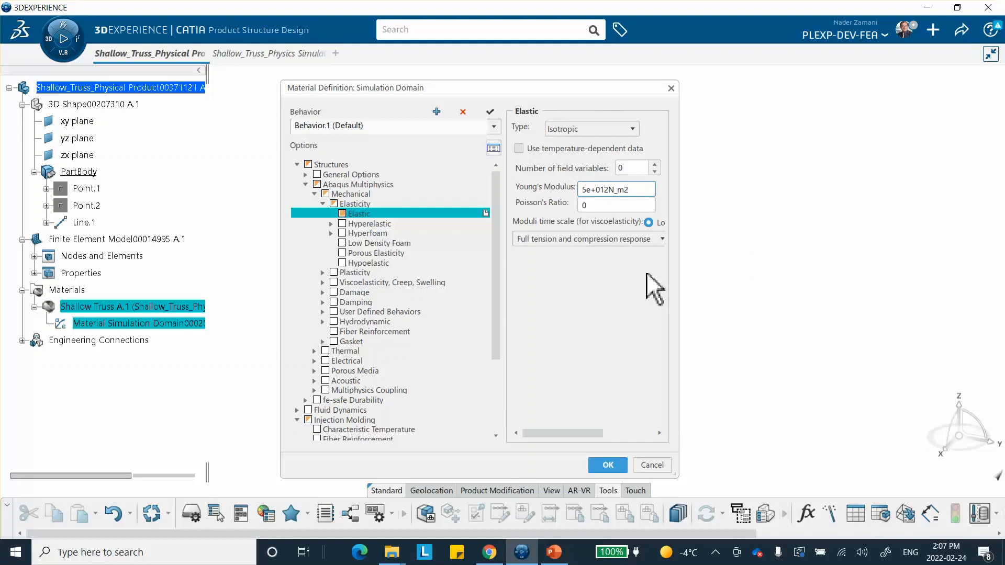
pyautogui.click(606, 191)
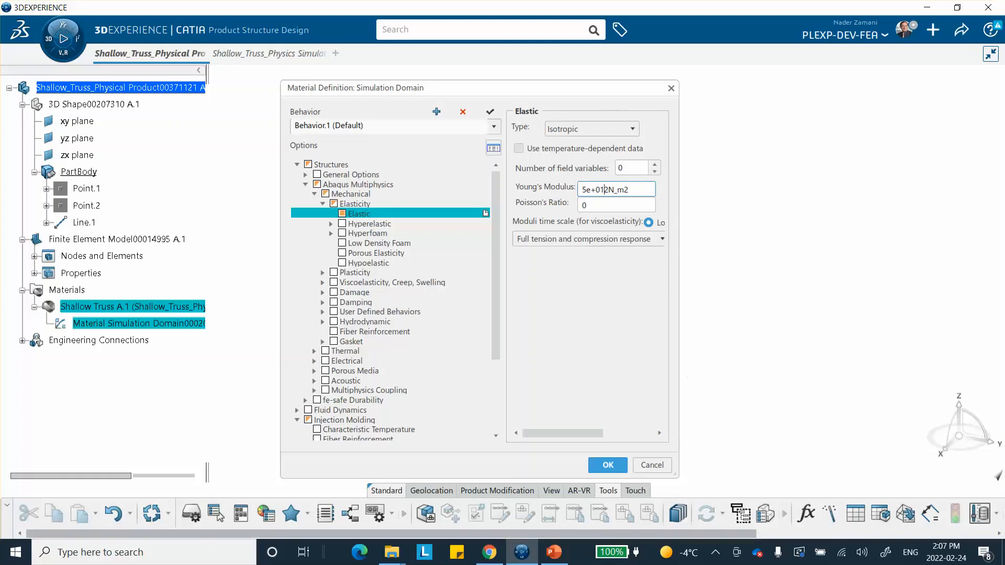
pyautogui.click(551, 555)
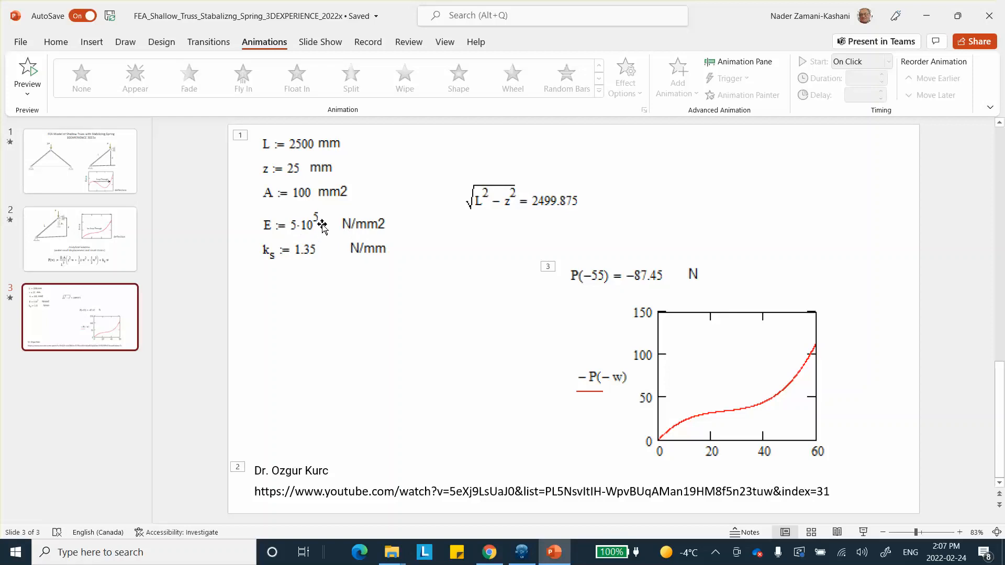
pyautogui.click(927, 15)
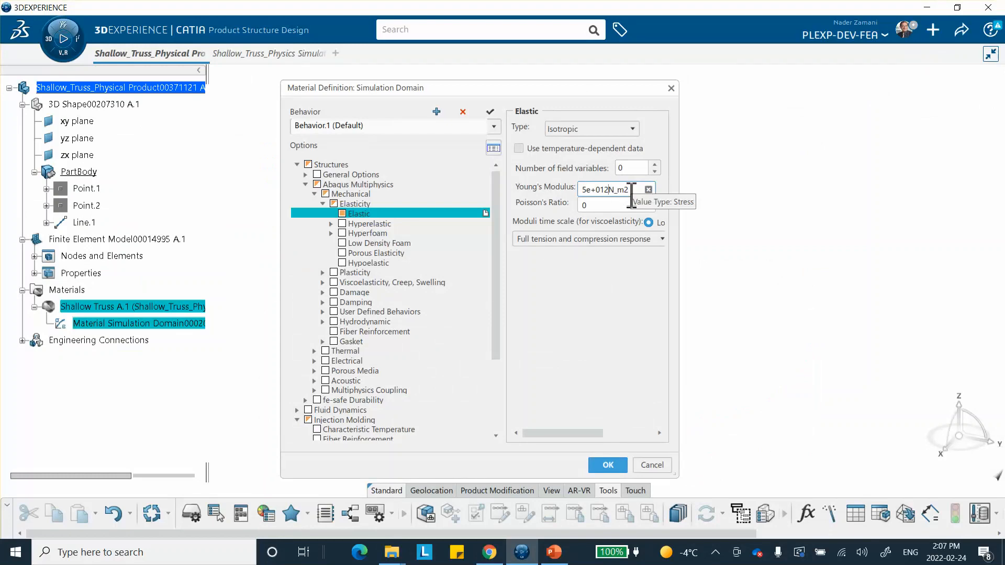
pyautogui.press('BackSpace')
pyautogui.write('1')
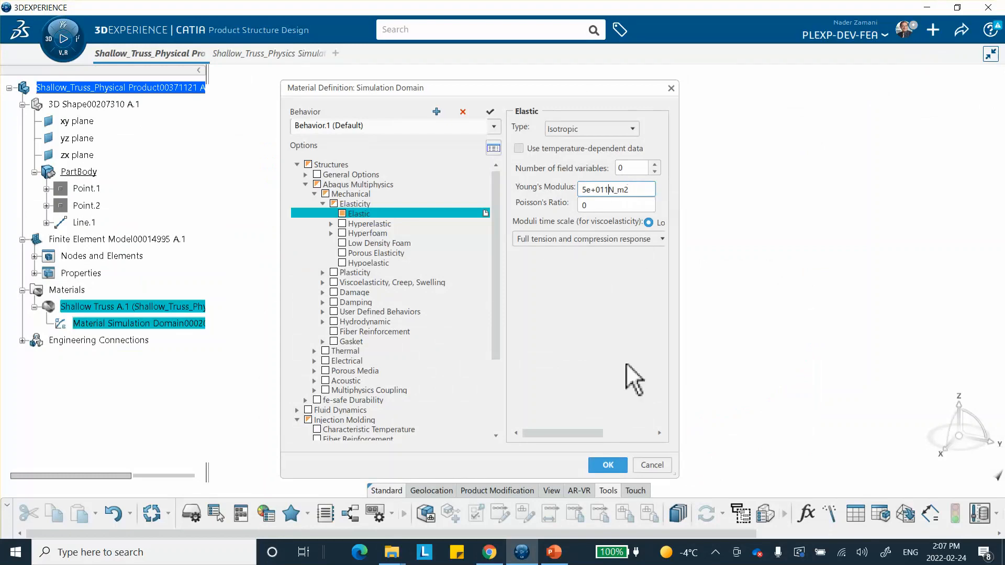
pyautogui.click(605, 464)
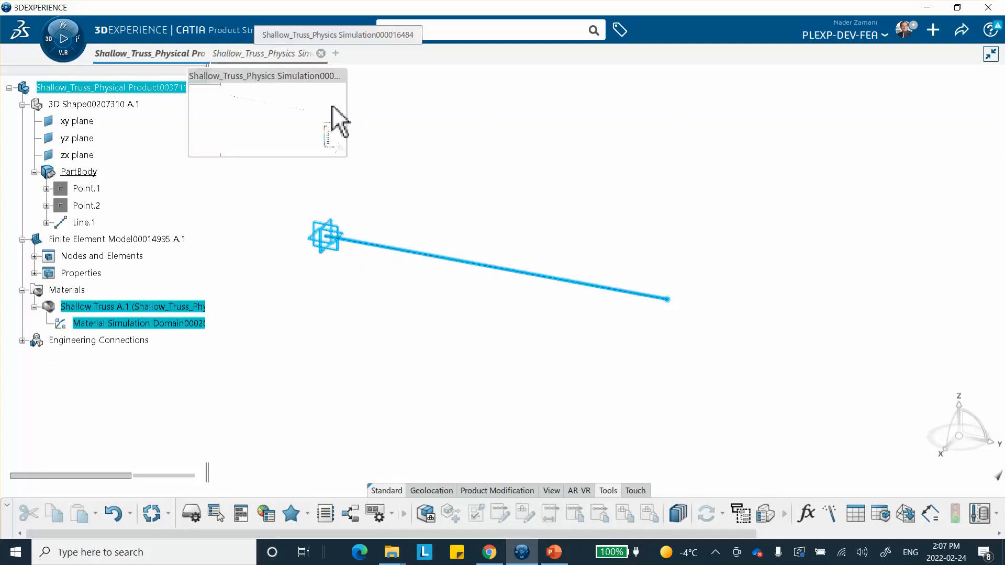
# Step: Rerun Structural Analysis Case.1 with Local interactive, 4 cores and previous results overwritten, and uncover the updated displacement plot
pyautogui.click(249, 54)
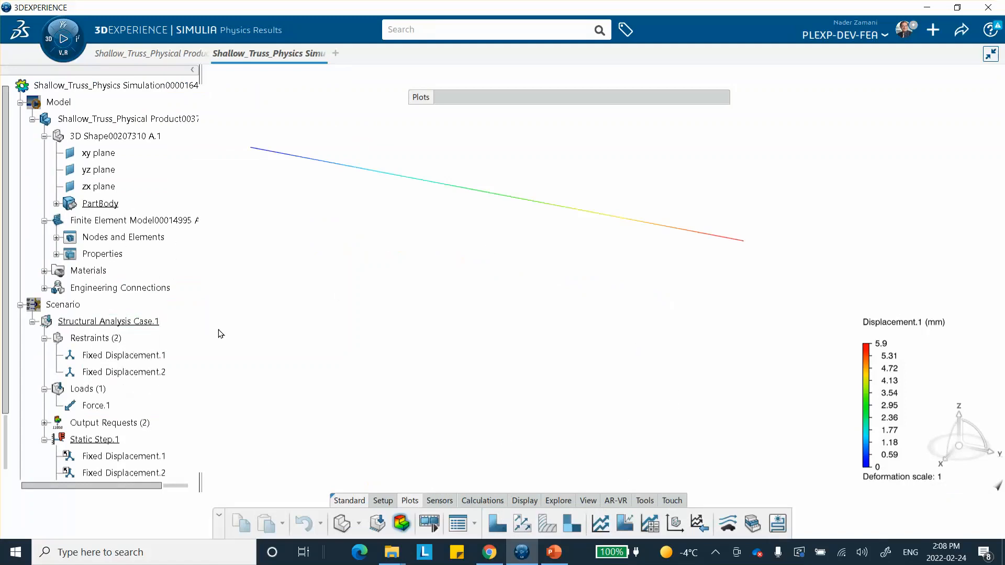
pyautogui.click(97, 322)
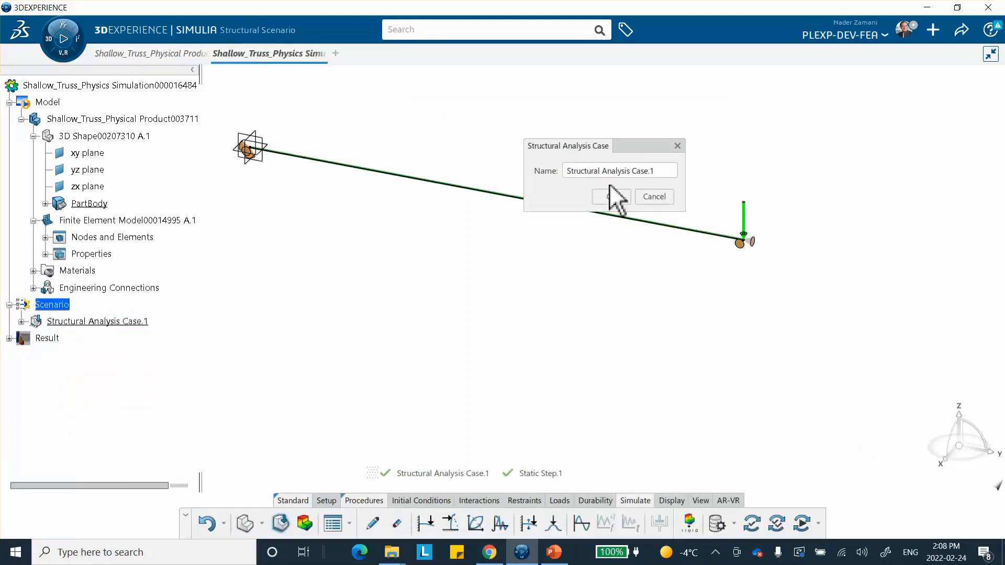
pyautogui.click(656, 199)
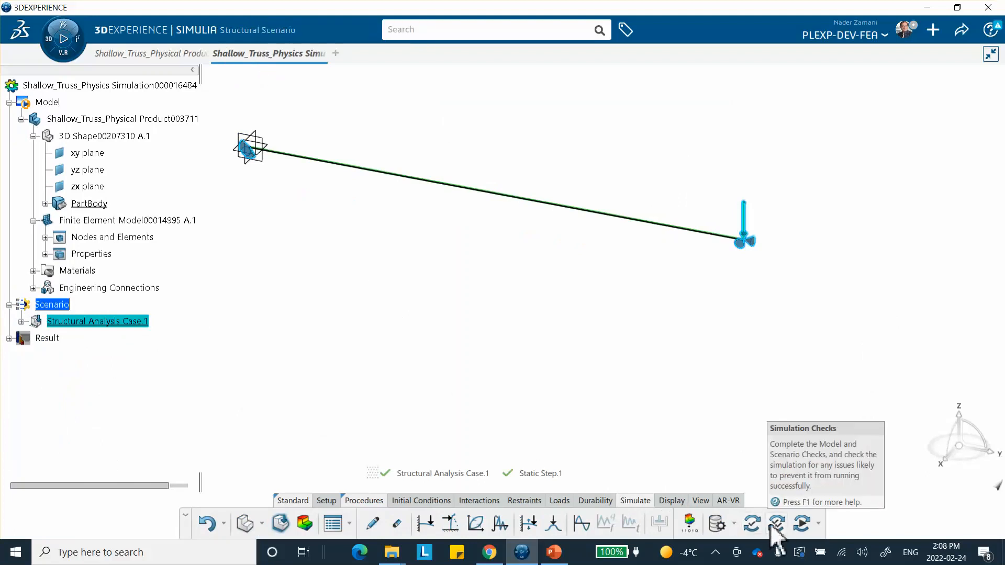
pyautogui.click(801, 523)
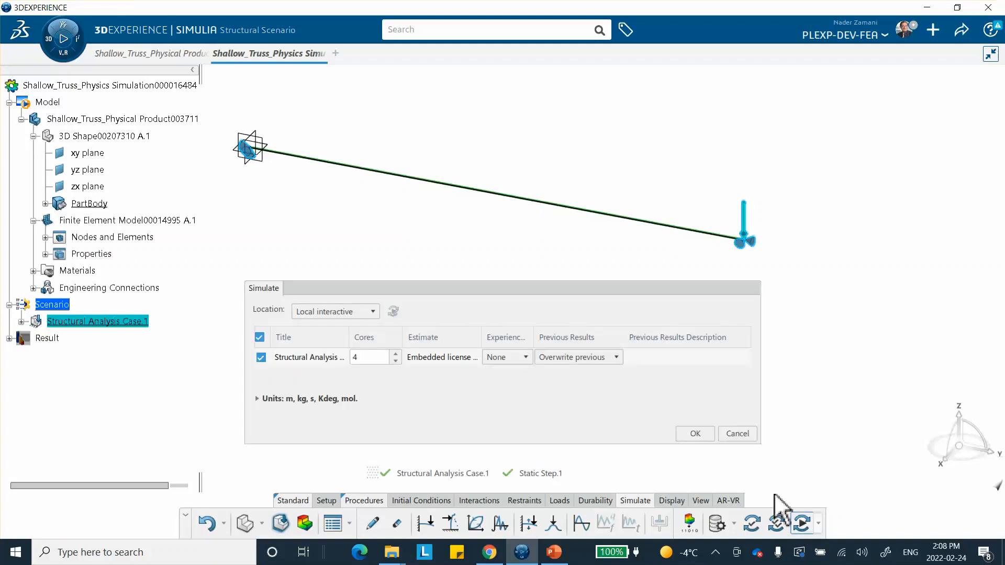
pyautogui.click(696, 433)
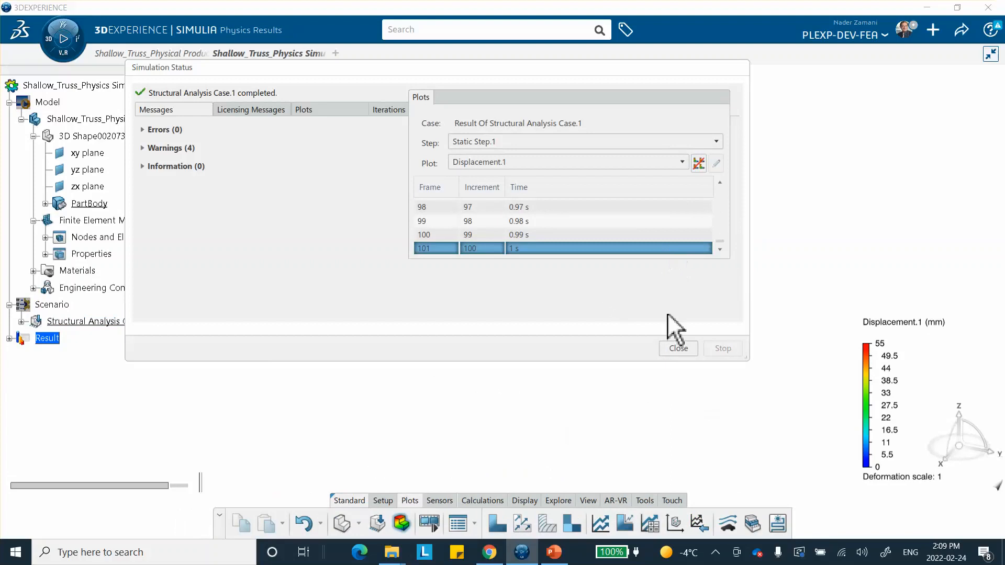
pyautogui.click(677, 349)
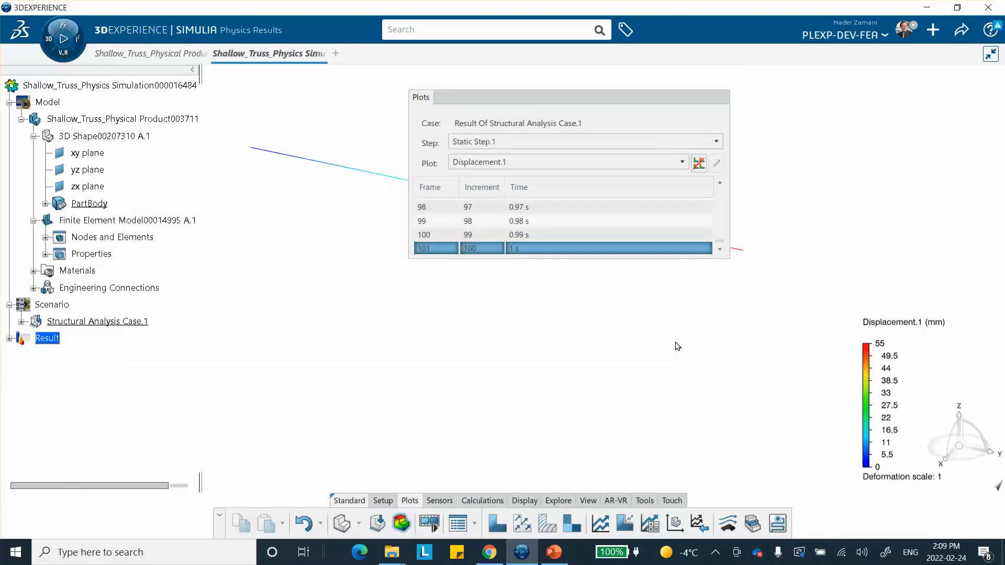
pyautogui.click(648, 98)
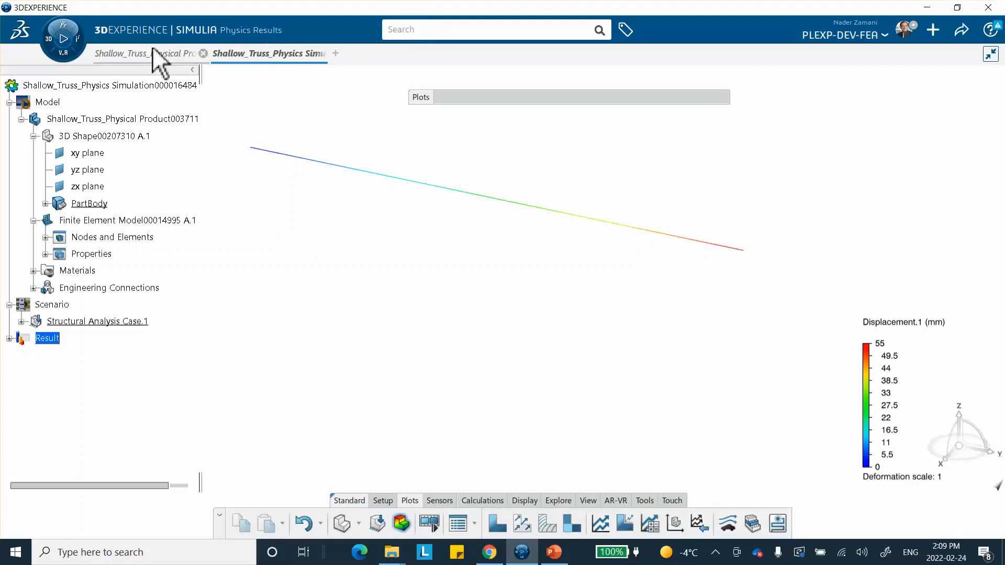
# Step: Expand Structural Analysis Case.1 and return to its structural scenario through the Static Step.1 definition, leaving the settings as they are
pyautogui.click(135, 54)
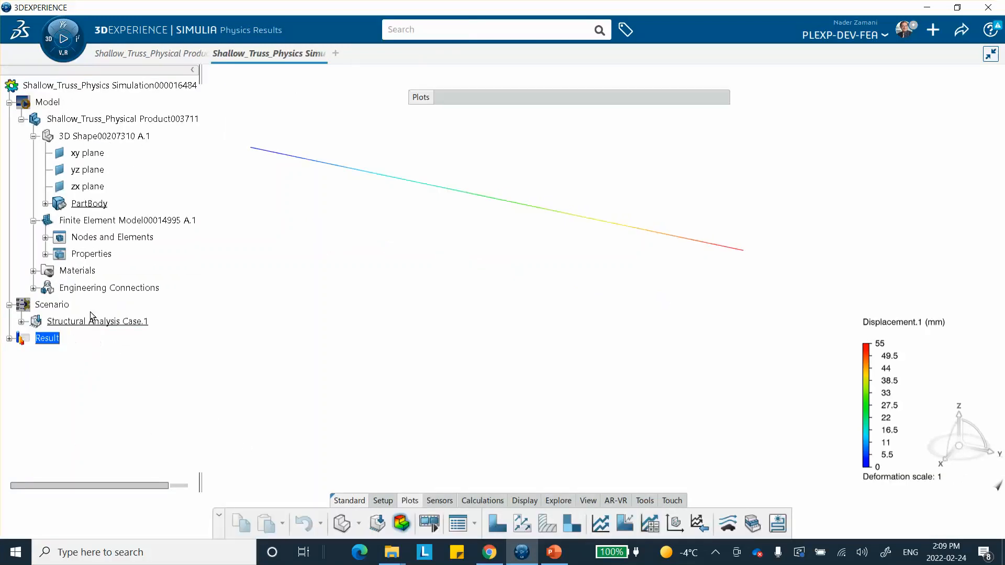
pyautogui.click(21, 322)
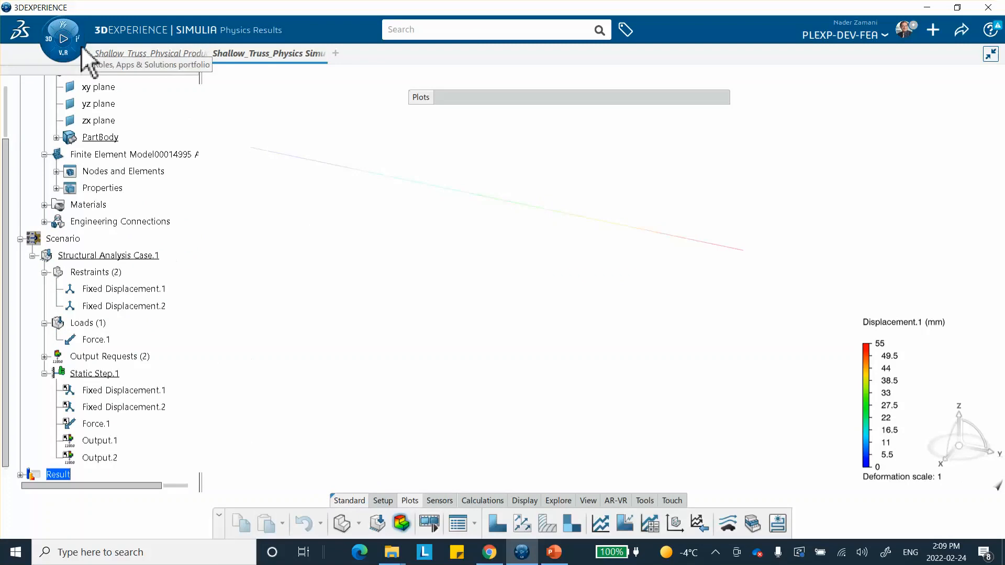
pyautogui.click(116, 373)
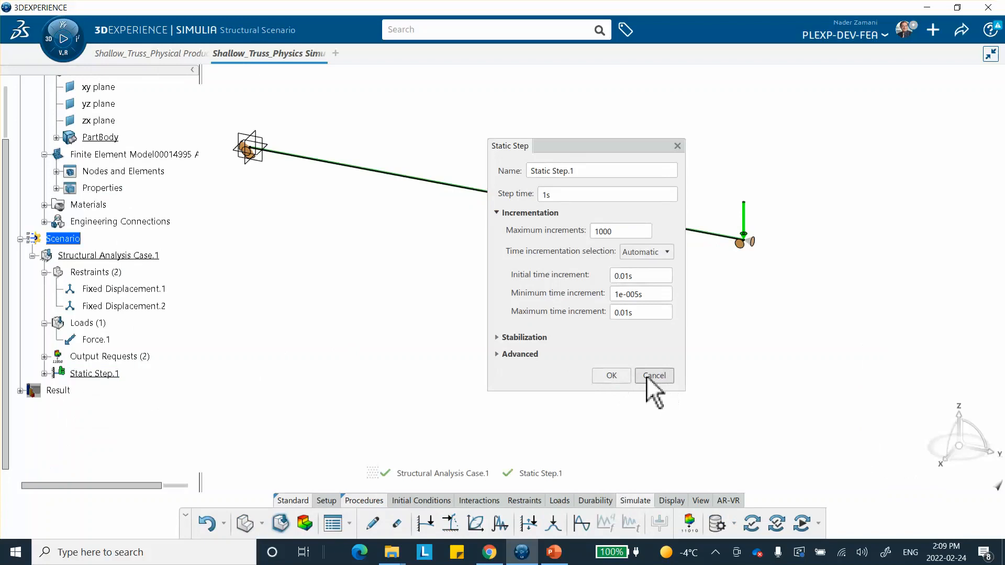
pyautogui.click(647, 376)
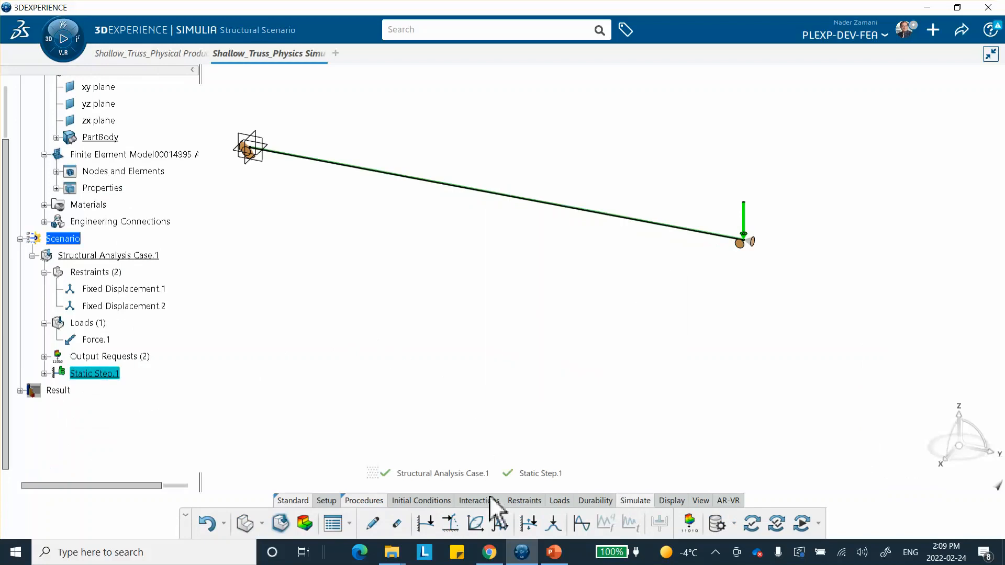
# Step: Create a whole-model field output request at every increment for U, Translations and rotations, and CF, Concentrated forces and moments
pyautogui.click(688, 523)
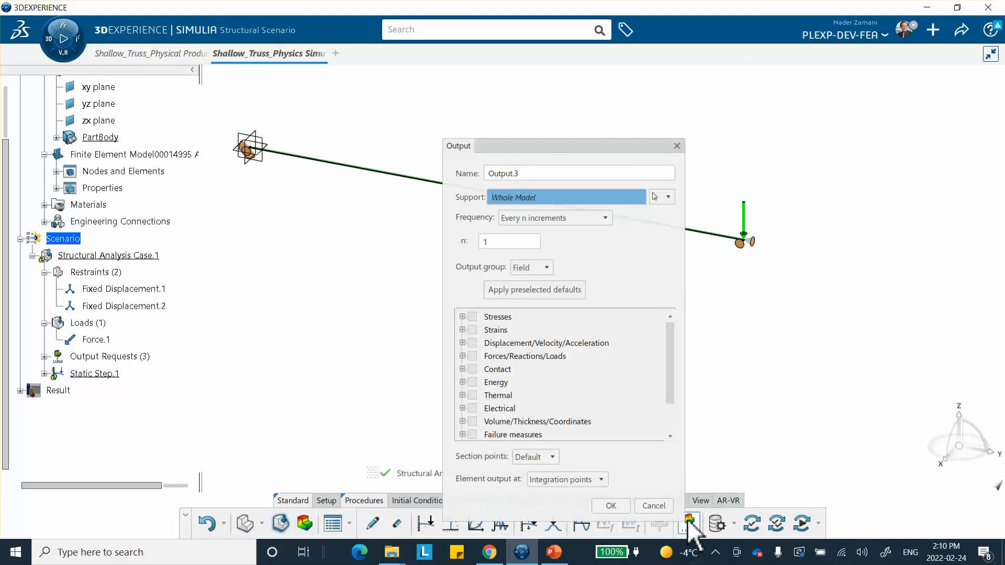
pyautogui.click(462, 343)
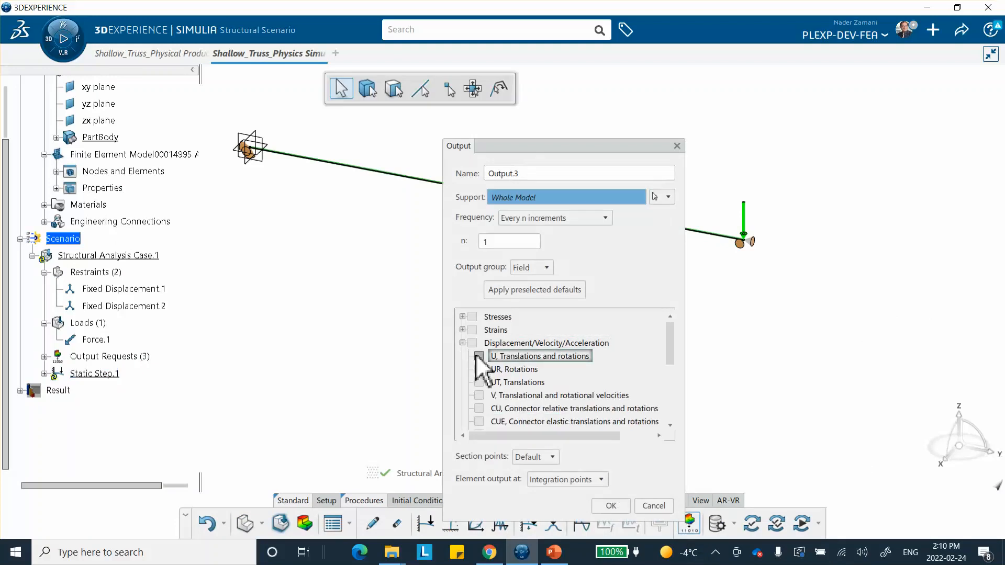
pyautogui.click(478, 356)
pyautogui.scroll(-3, 477, 387)
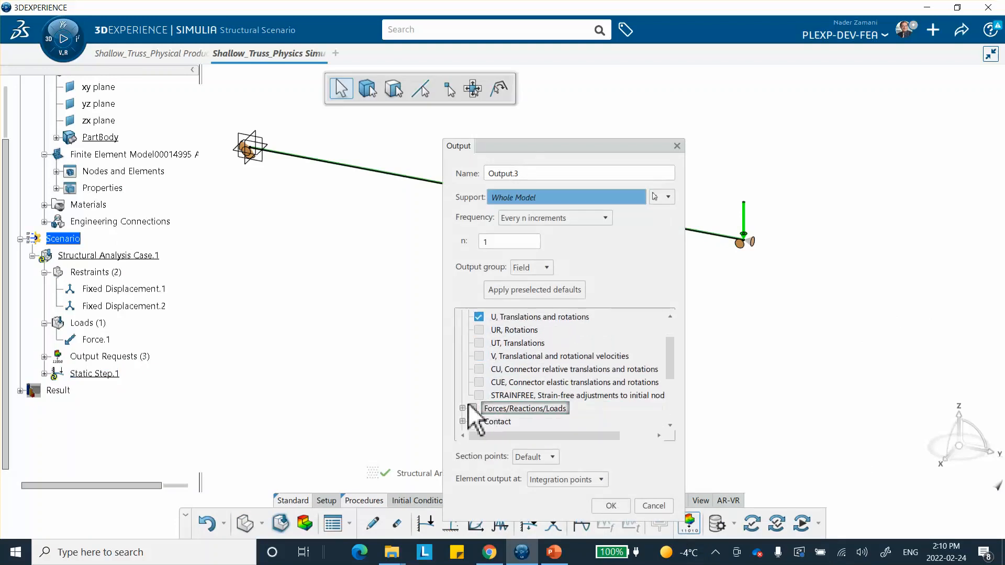
pyautogui.click(462, 408)
pyautogui.scroll(-2, 487, 393)
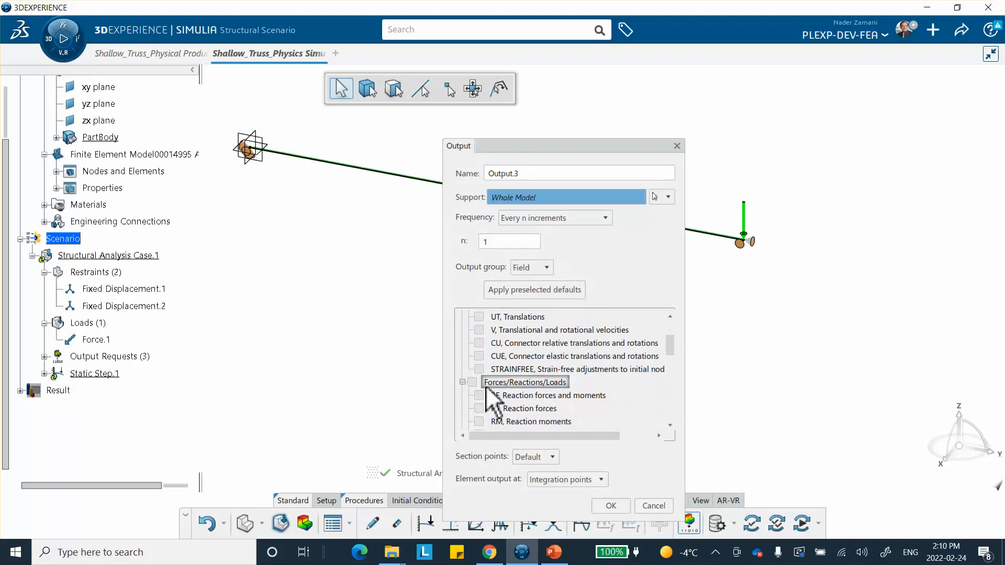
pyautogui.scroll(-1, 482, 421)
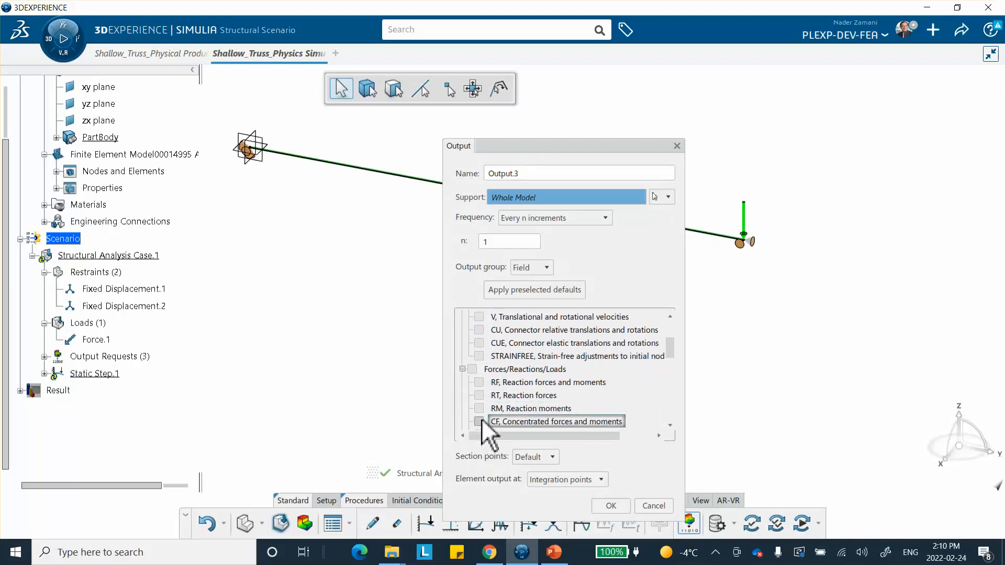
pyautogui.scroll(-1, 481, 421)
pyautogui.click(478, 408)
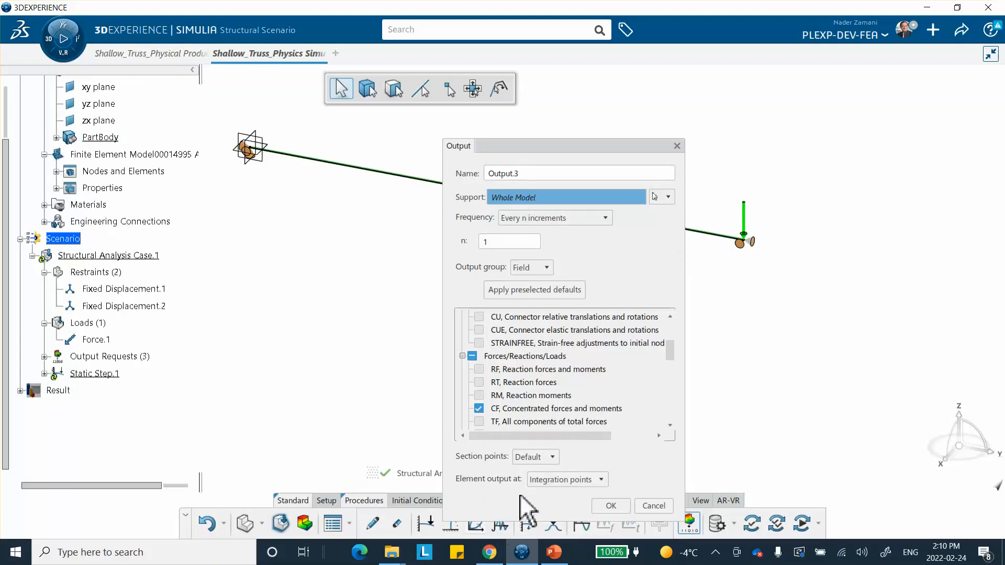
pyautogui.click(607, 504)
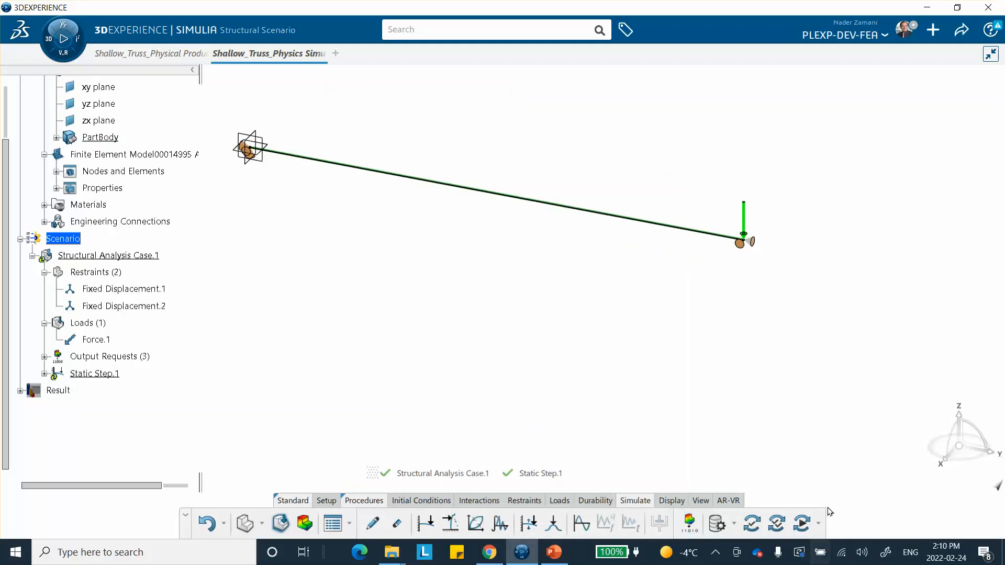
# Step: Rerun the structural simulation, dismiss its completed status, and collapse the plot selection so the truss result is uncovered
pyautogui.click(801, 524)
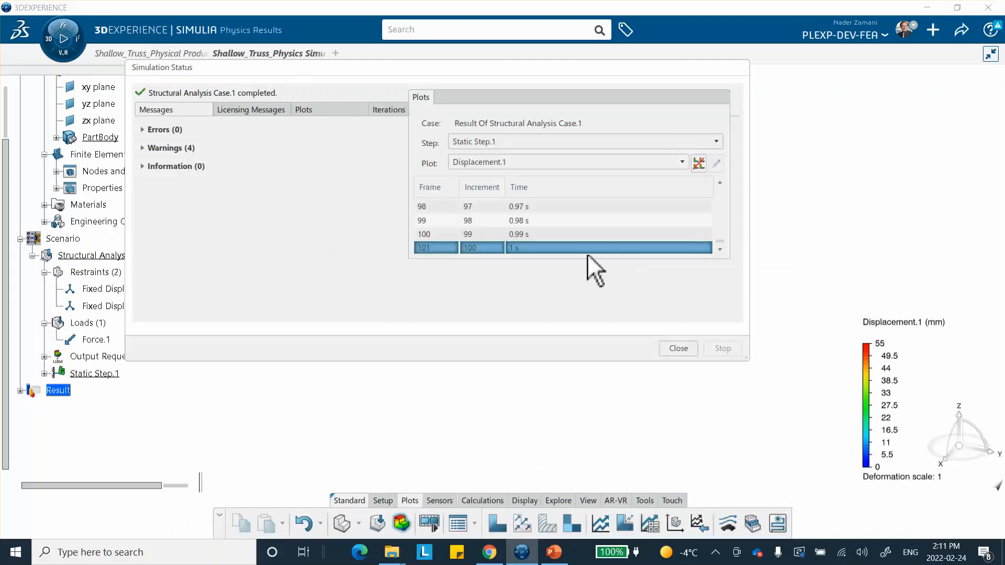
pyautogui.click(678, 348)
pyautogui.click(674, 108)
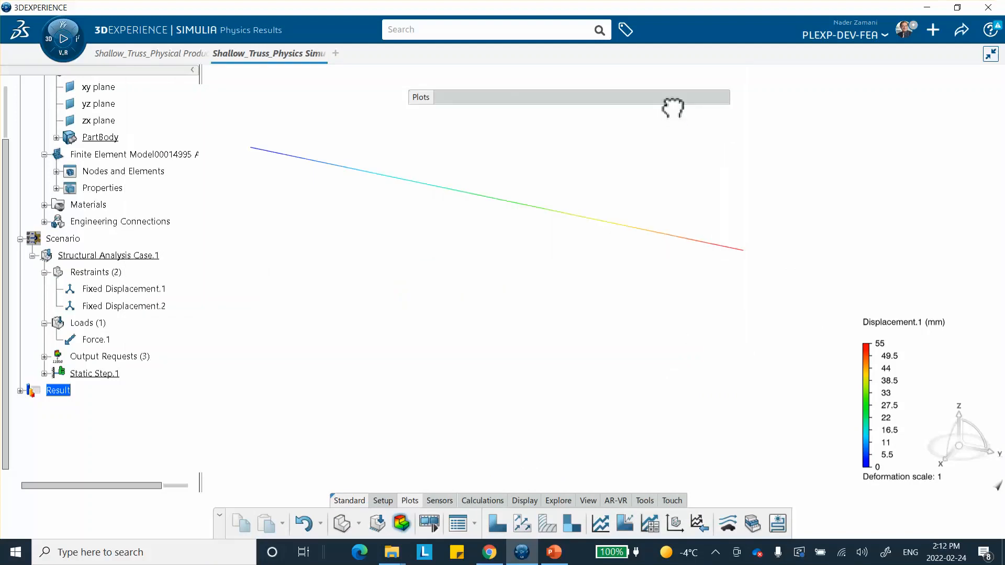
pyautogui.moveTo(674, 107); pyautogui.dragTo(709, 109)
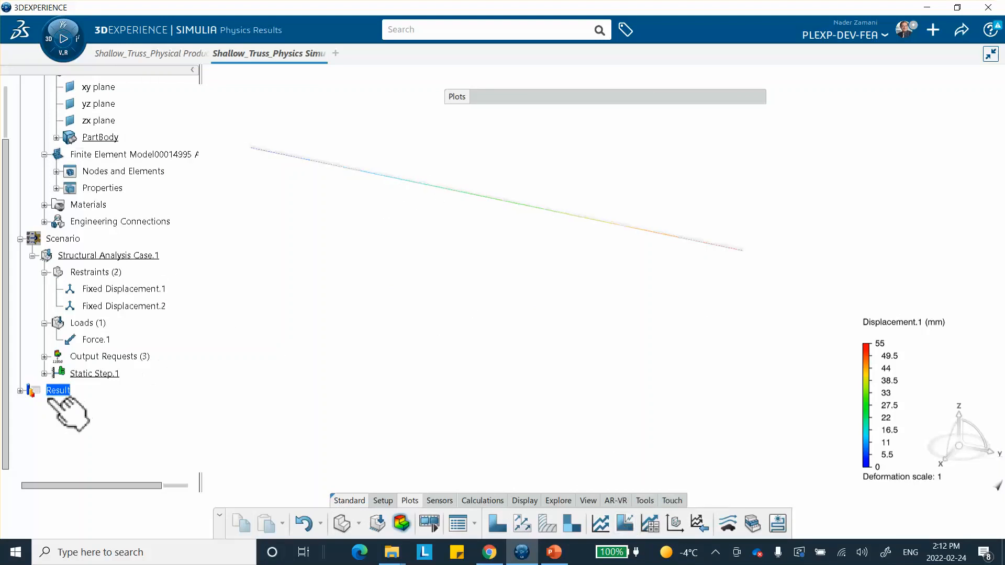
# Step: Expand the field plots under Result Of Structural Analysis Case.1 and deactivate the Displacement.1 plot
pyautogui.click(20, 391)
pyautogui.scroll(-3, 79, 329)
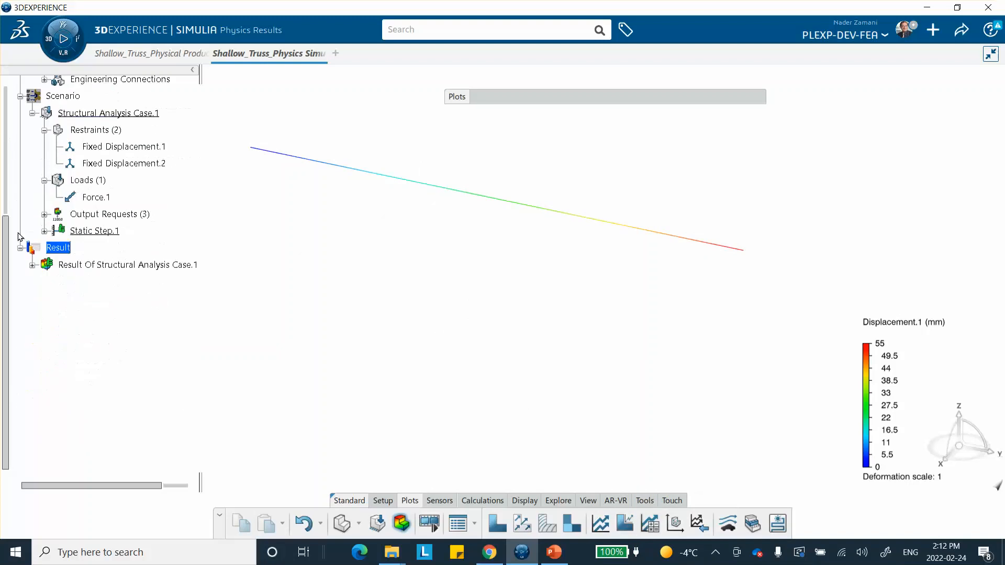
pyautogui.click(32, 265)
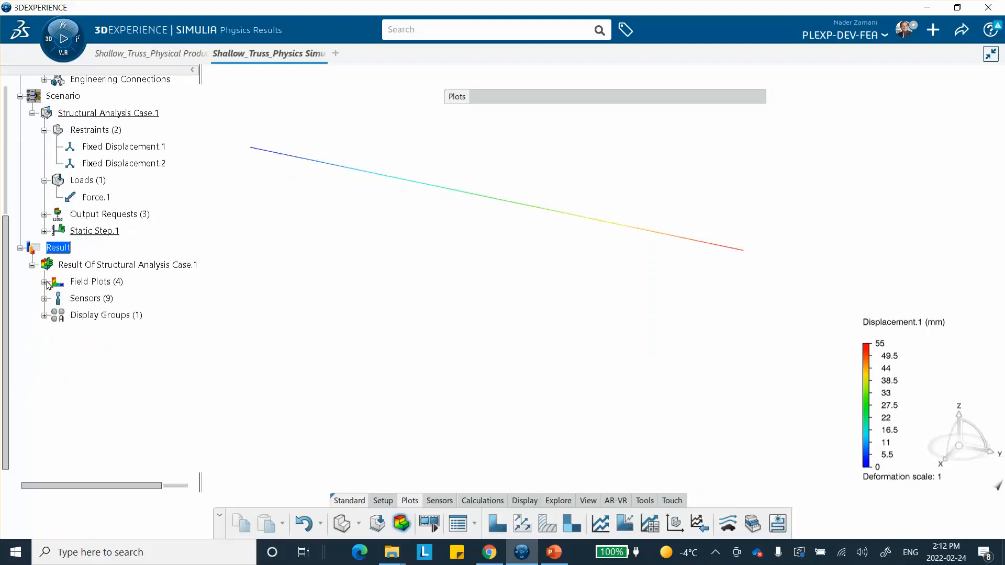
pyautogui.click(45, 282)
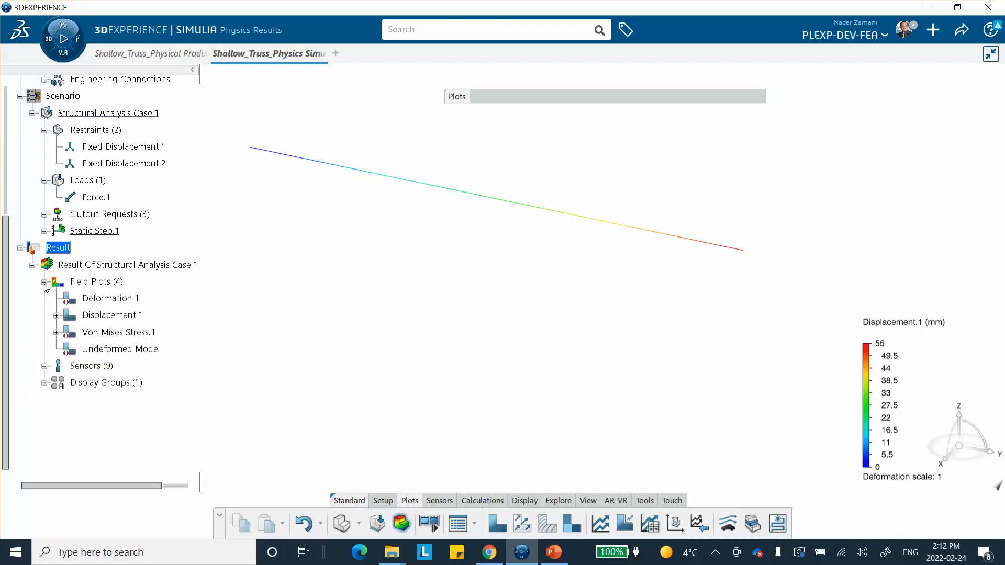
pyautogui.rightClick(112, 316)
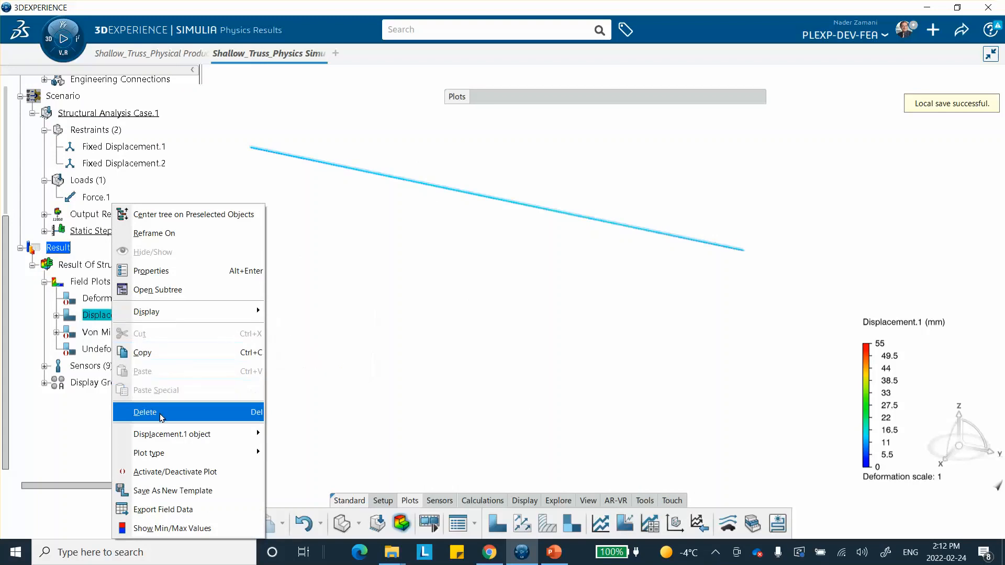
pyautogui.click(156, 473)
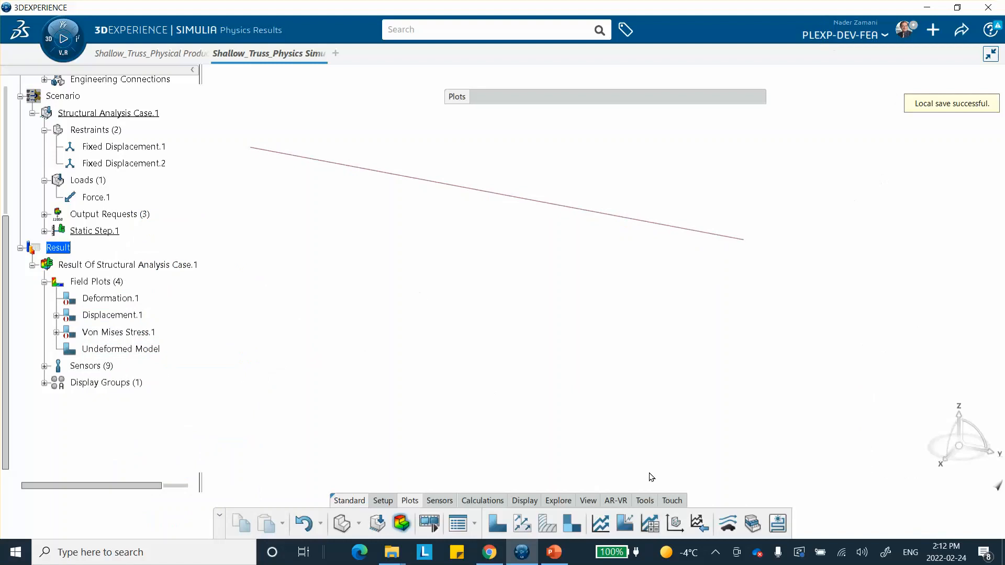
# Step: Create an X-Y plot from field of UT, Translations magnitude across all frames at the truss's loaded end node
pyautogui.click(623, 523)
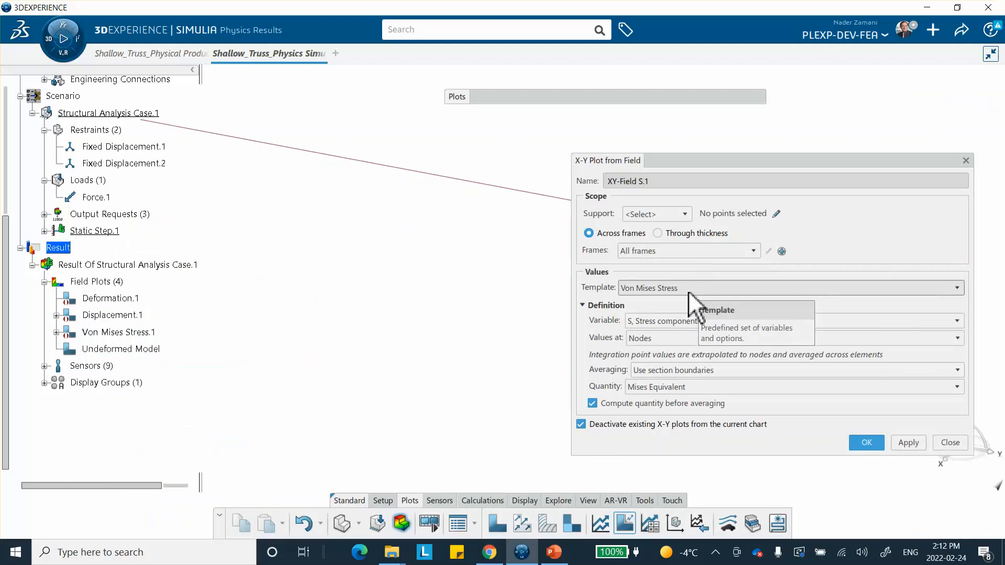
pyautogui.click(686, 320)
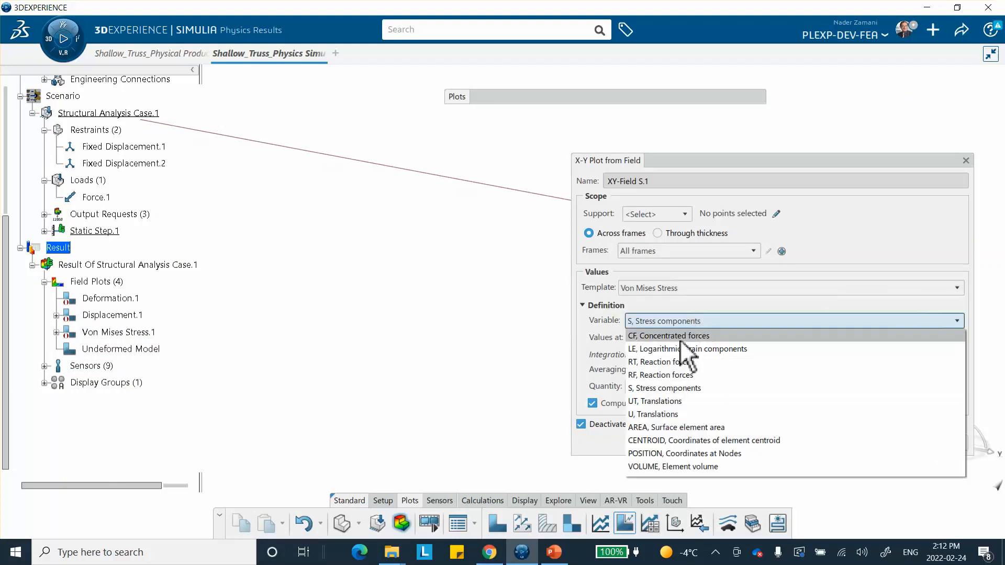
pyautogui.click(675, 401)
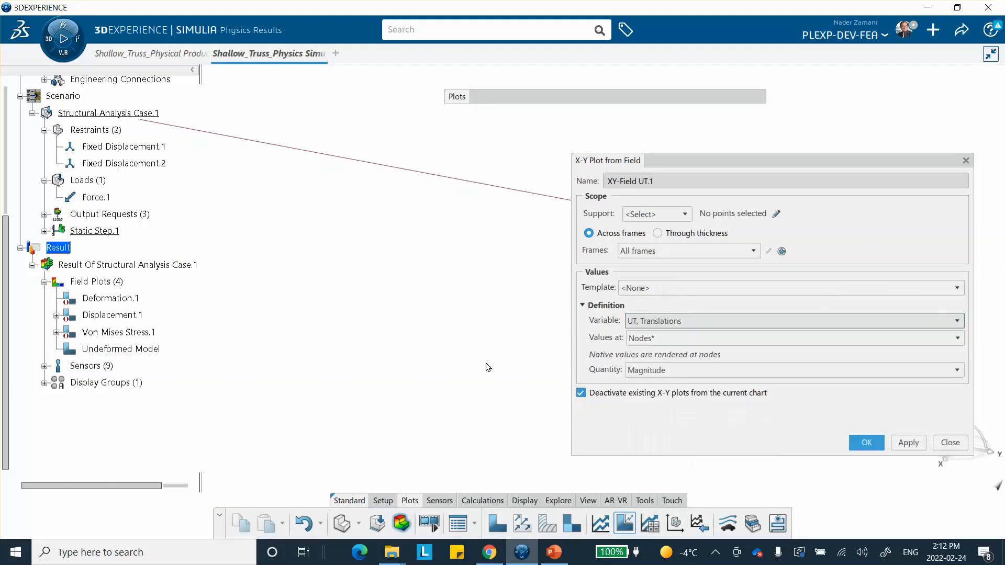
pyautogui.moveTo(704, 162); pyautogui.dragTo(734, 144)
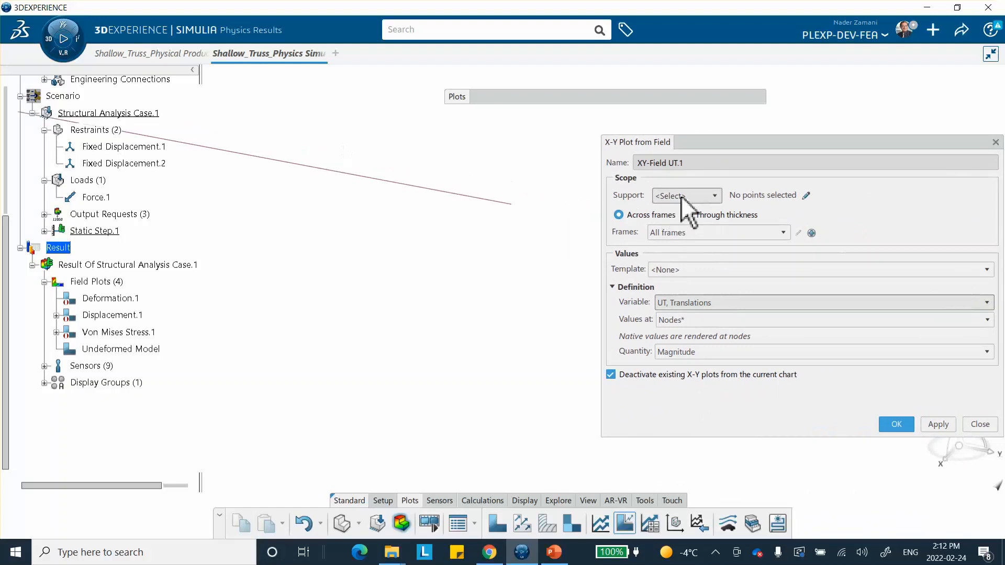
pyautogui.click(511, 203)
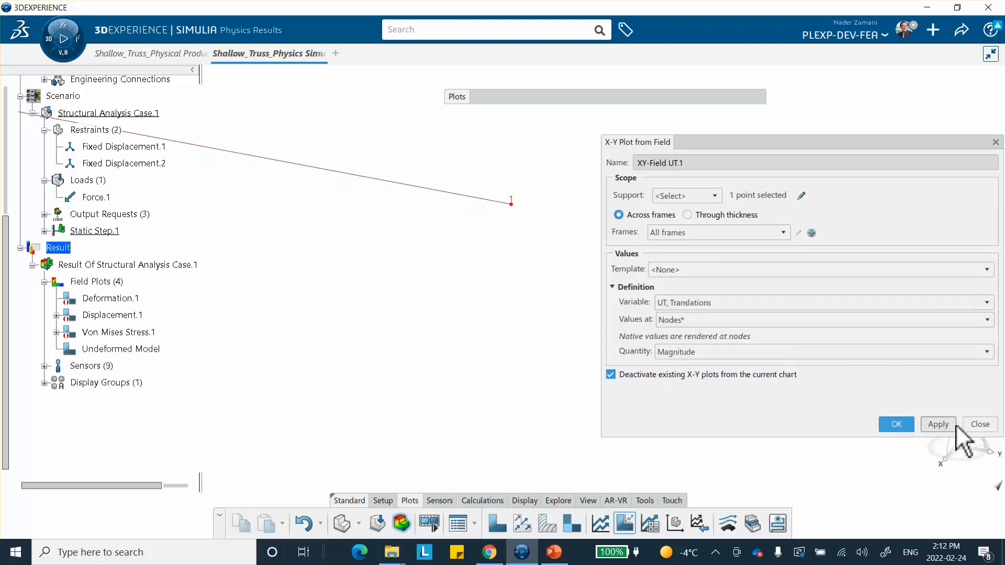
pyautogui.click(934, 426)
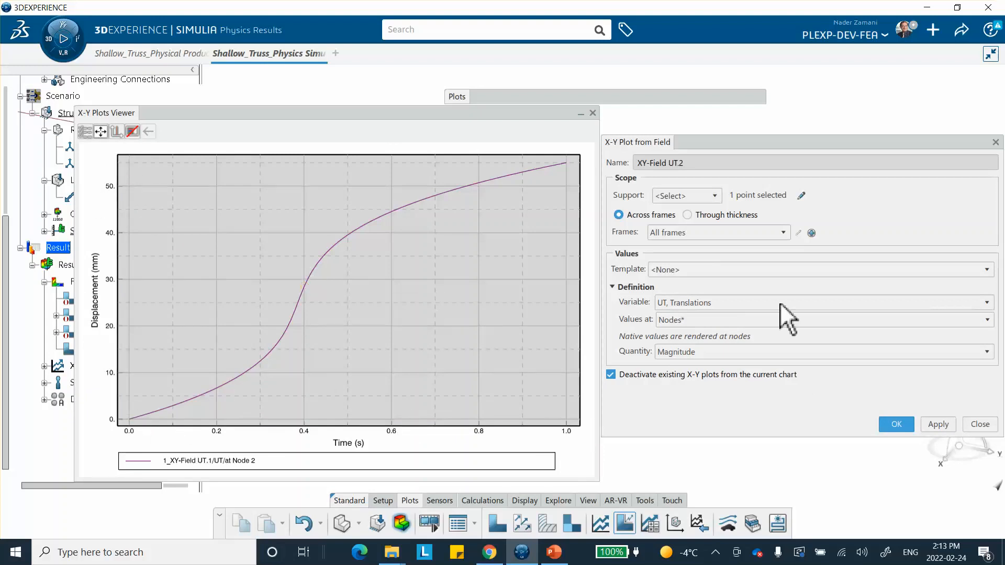
pyautogui.click(900, 427)
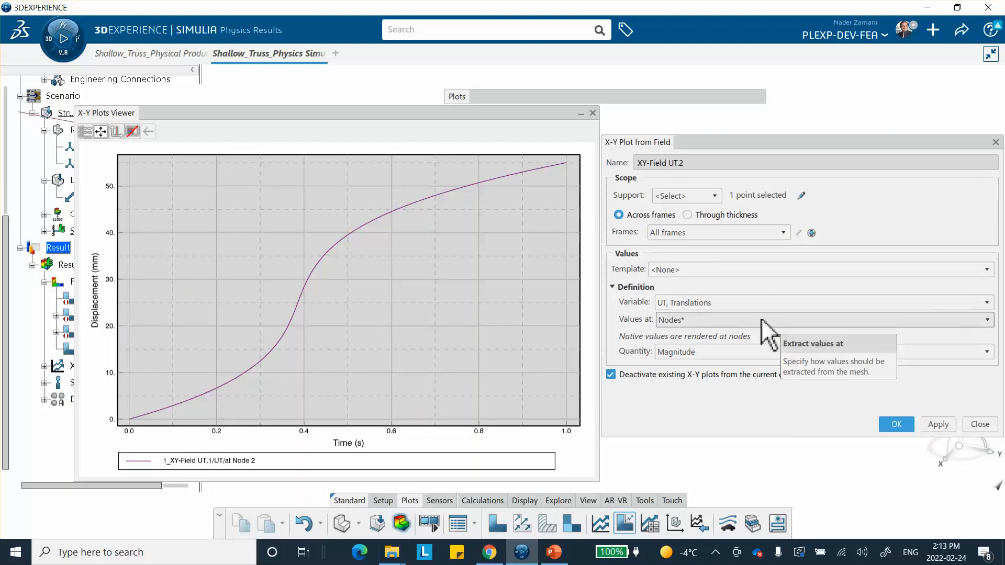
# Step: Create an X-Y plot of CF, Concentrated forces magnitude at the same end node, and close the plot definition and viewer
pyautogui.click(707, 303)
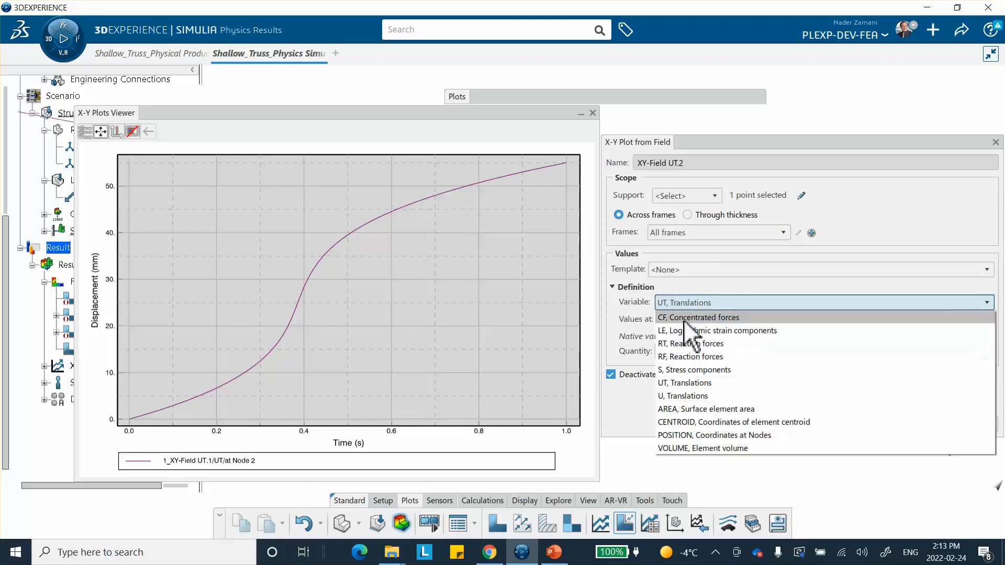
pyautogui.click(689, 317)
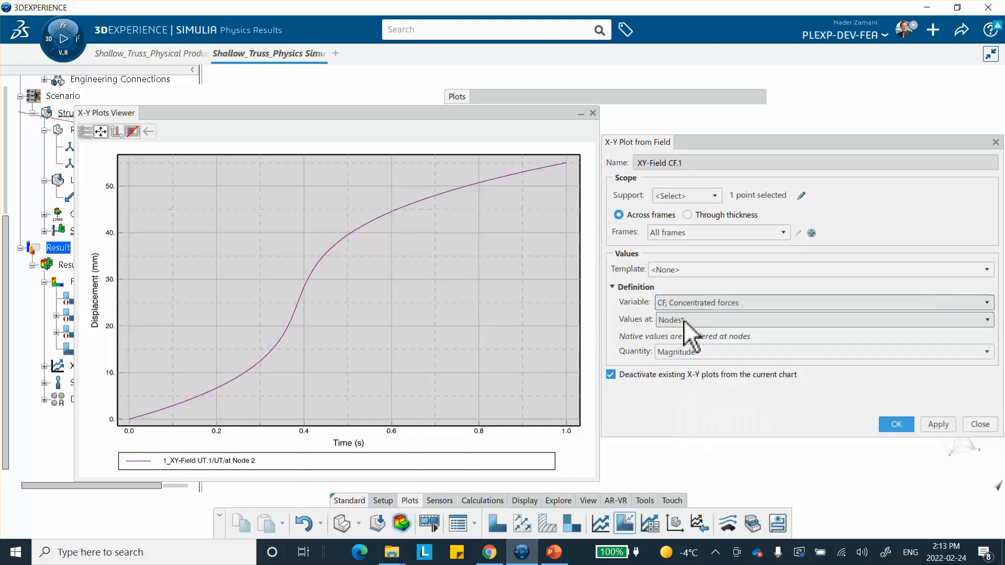
pyautogui.click(937, 425)
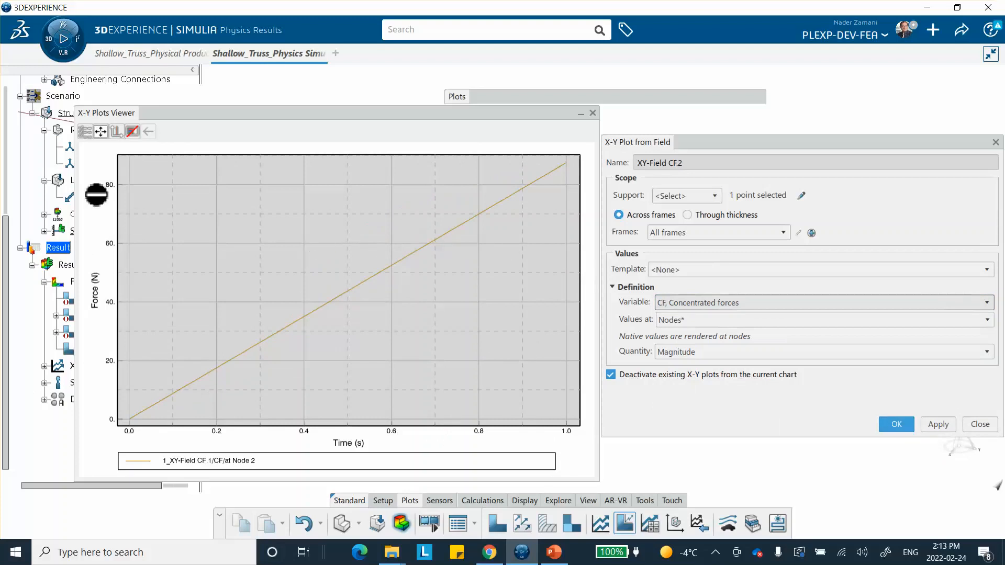
pyautogui.click(980, 425)
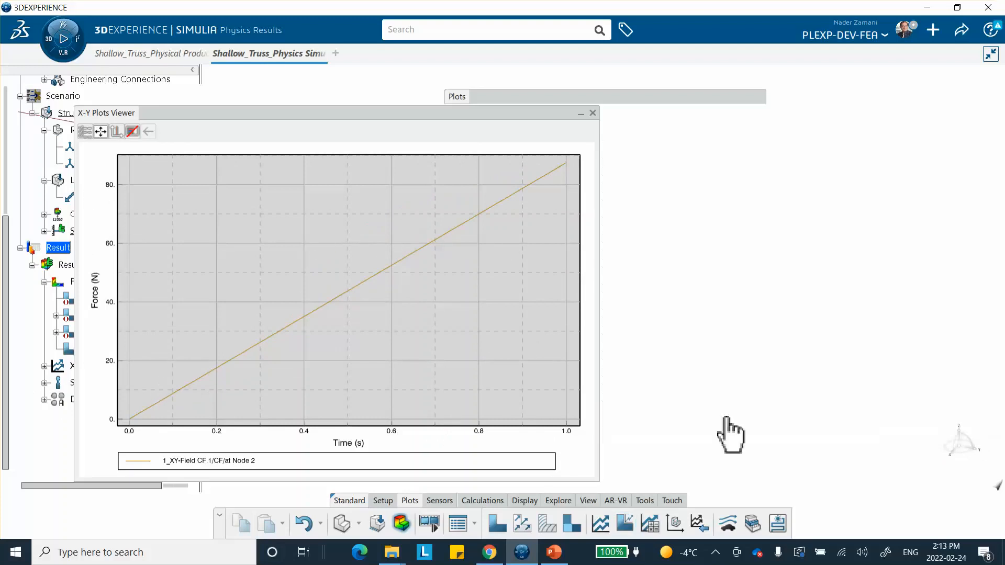
pyautogui.click(592, 114)
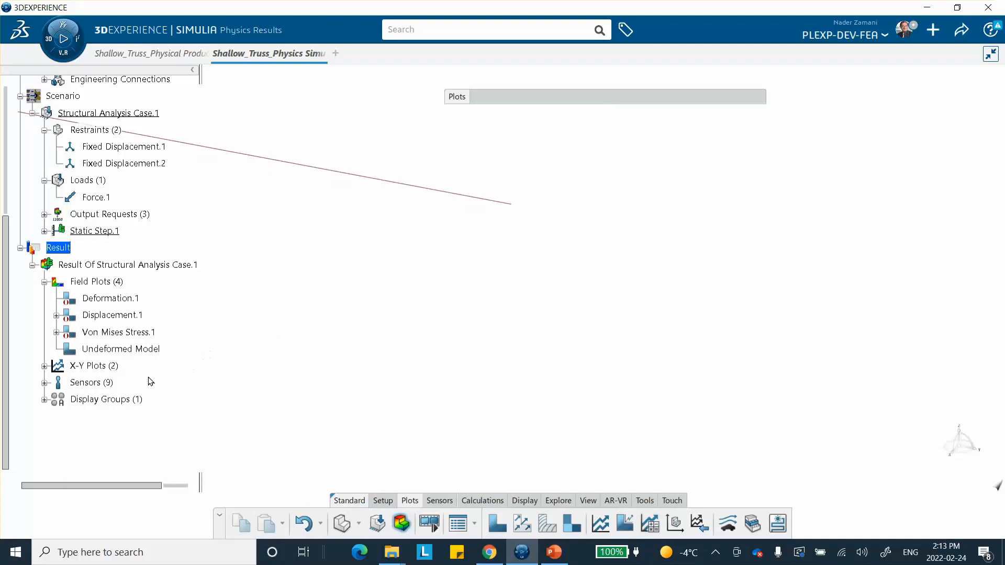
# Step: Plot force against displacement with the expression combine($xy1,$xy2) of the UT and CF curves, and switch to PowerPoint to compare the theoretical curve
pyautogui.click(45, 366)
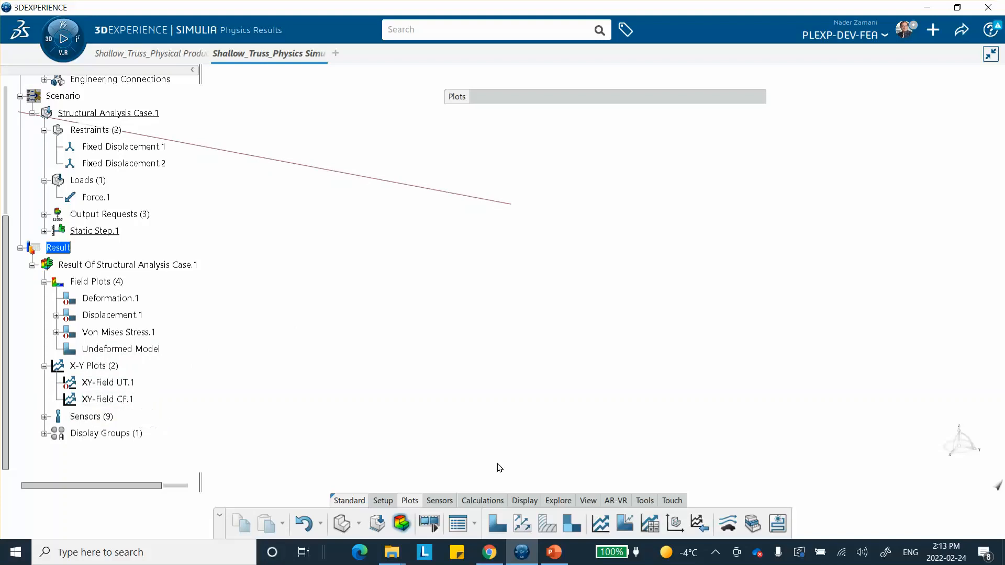
pyautogui.click(650, 524)
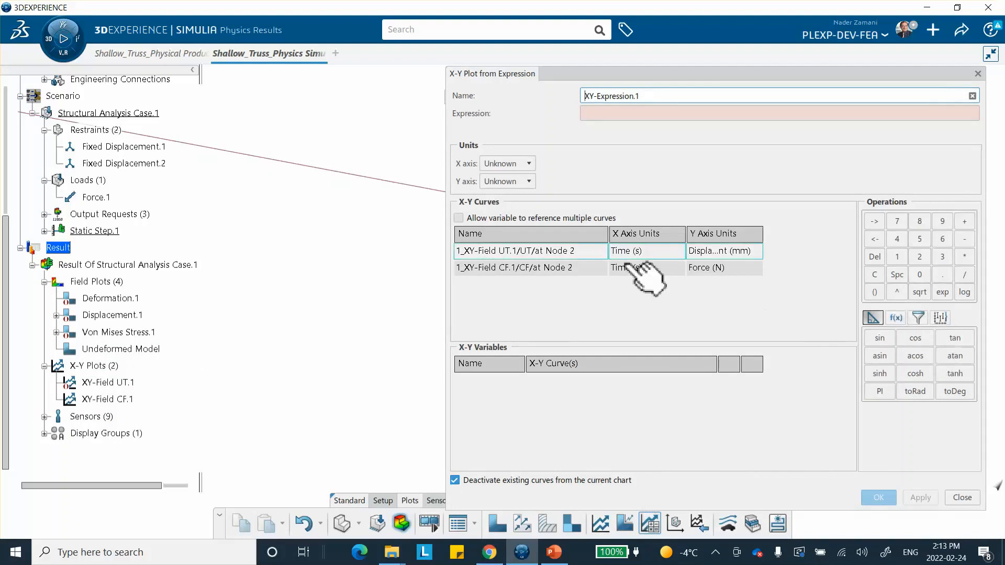
pyautogui.click(894, 318)
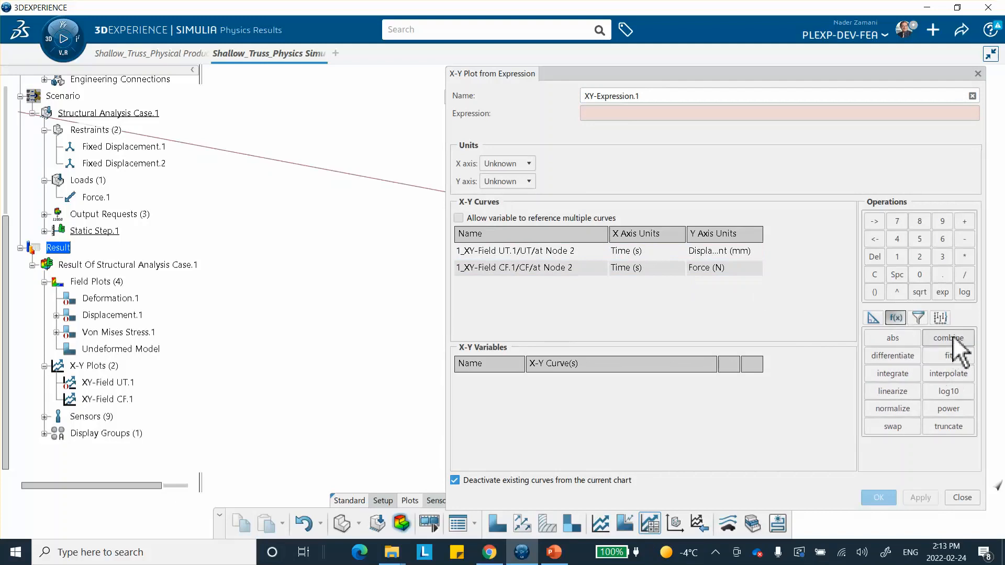
pyautogui.click(952, 337)
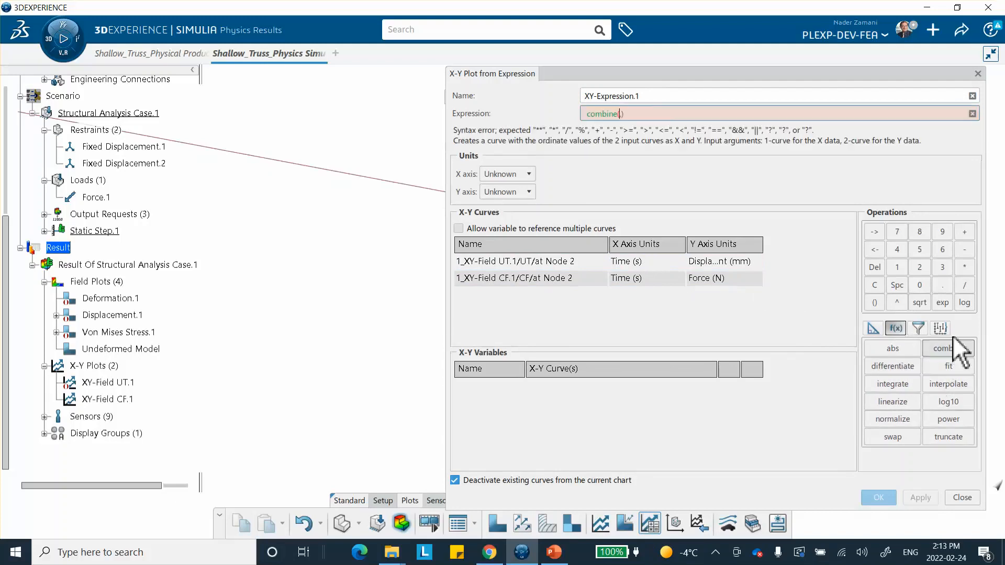
pyautogui.doubleClick(578, 256)
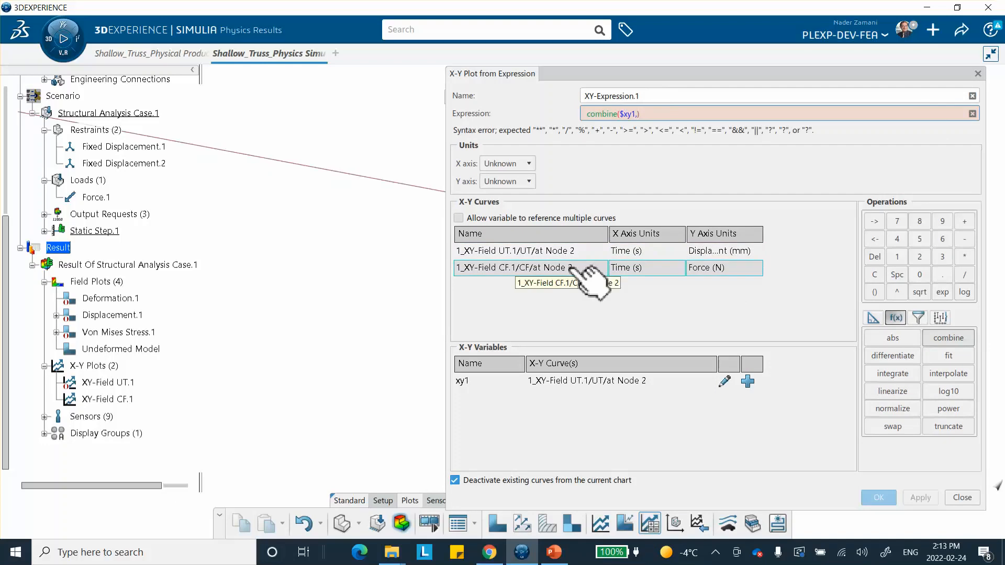
pyautogui.doubleClick(578, 268)
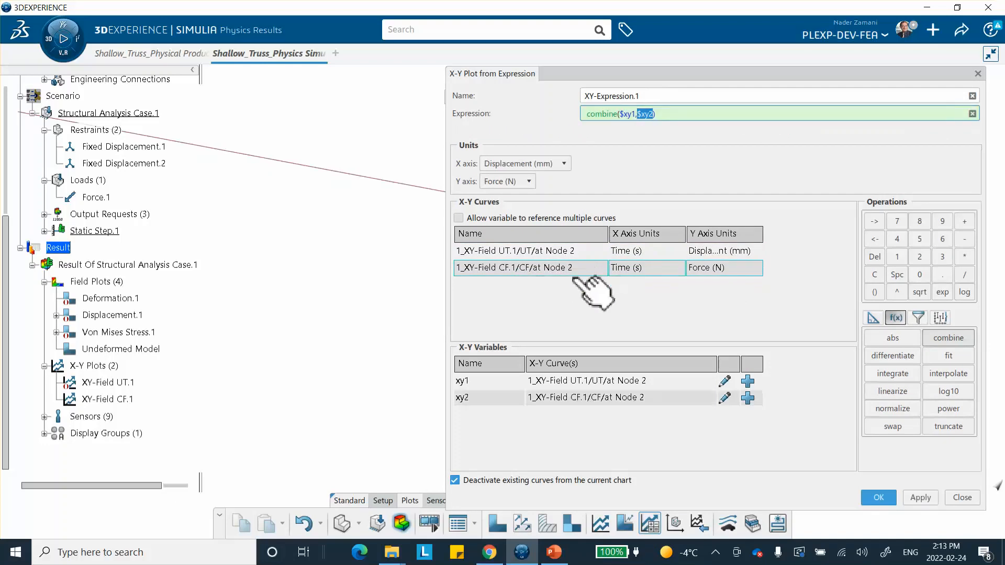
pyautogui.click(919, 498)
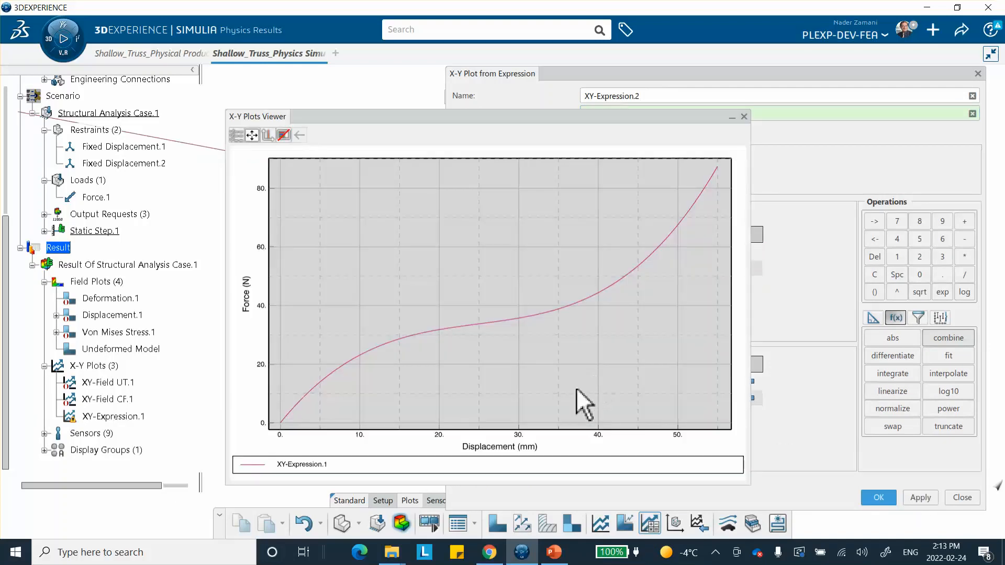
pyautogui.click(554, 552)
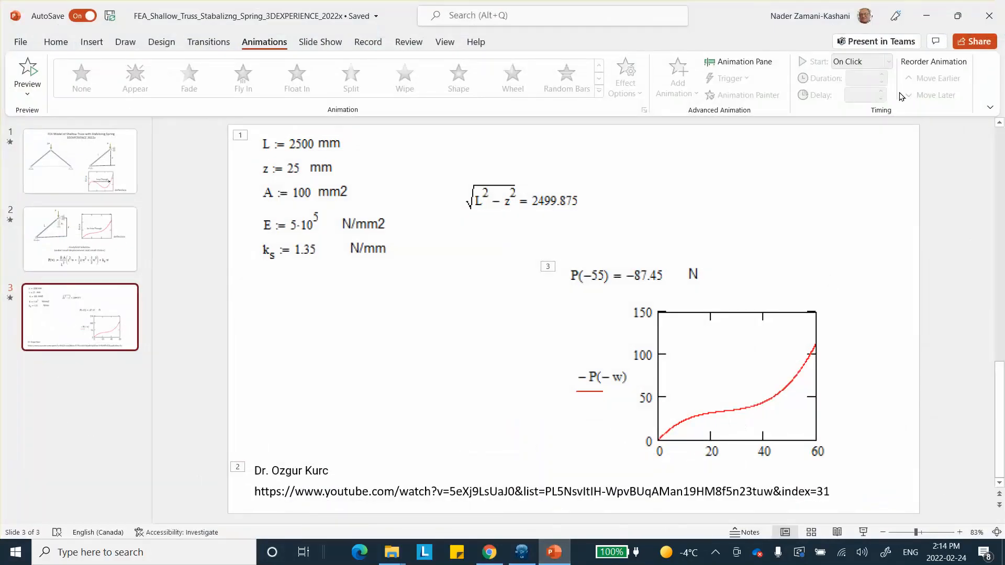
# Step: Switch back from PowerPoint to 3DEXPERIENCE and close the X-Y plot viewer and the expression plot definition
pyautogui.click(926, 16)
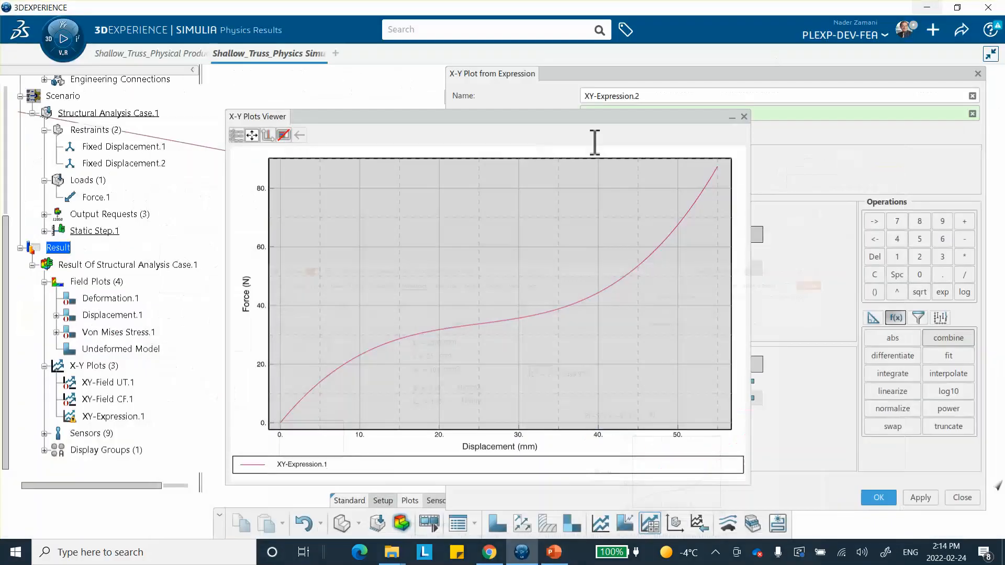
pyautogui.click(744, 116)
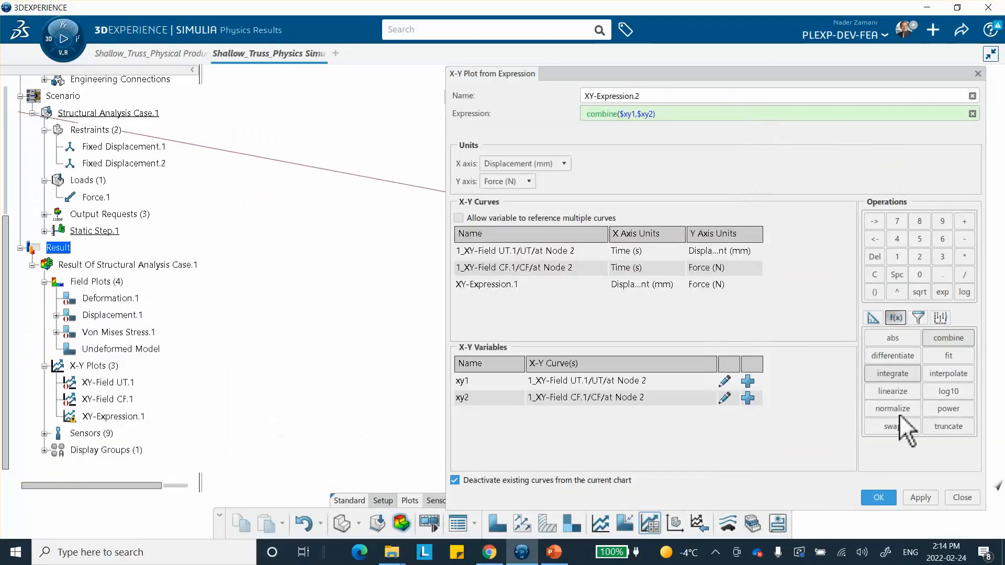
pyautogui.click(963, 498)
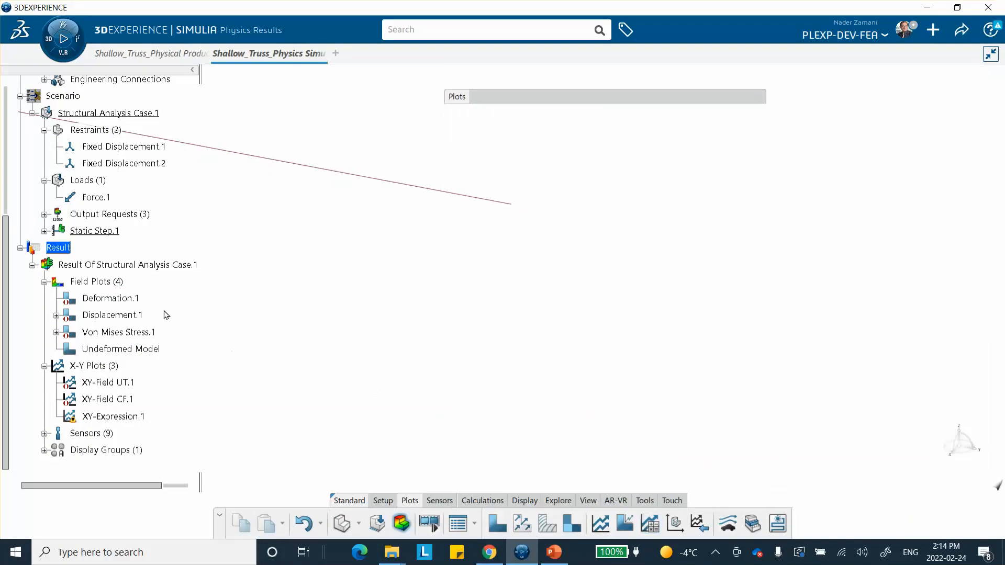
# Step: Find Spring.1 under the Free.1 engineering connection and set its Stiffness 1 to 135kg_s2
pyautogui.scroll(5, 166, 315)
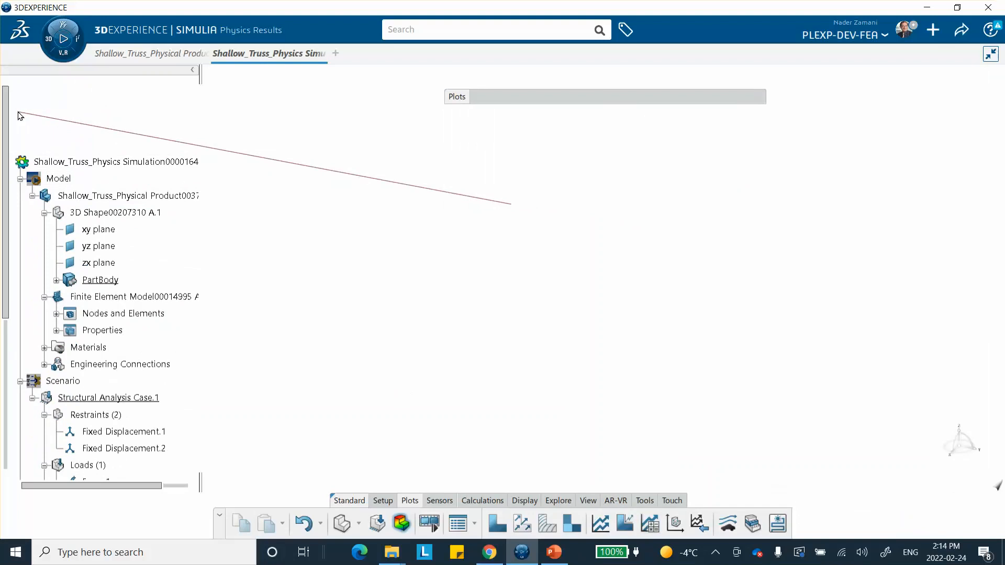
pyautogui.scroll(-3, 186, 254)
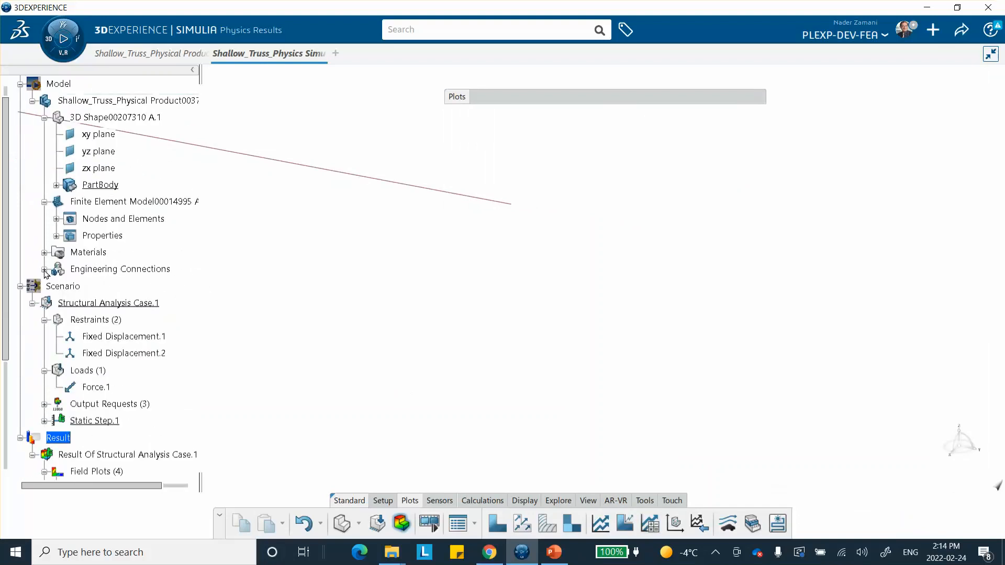
pyautogui.click(44, 269)
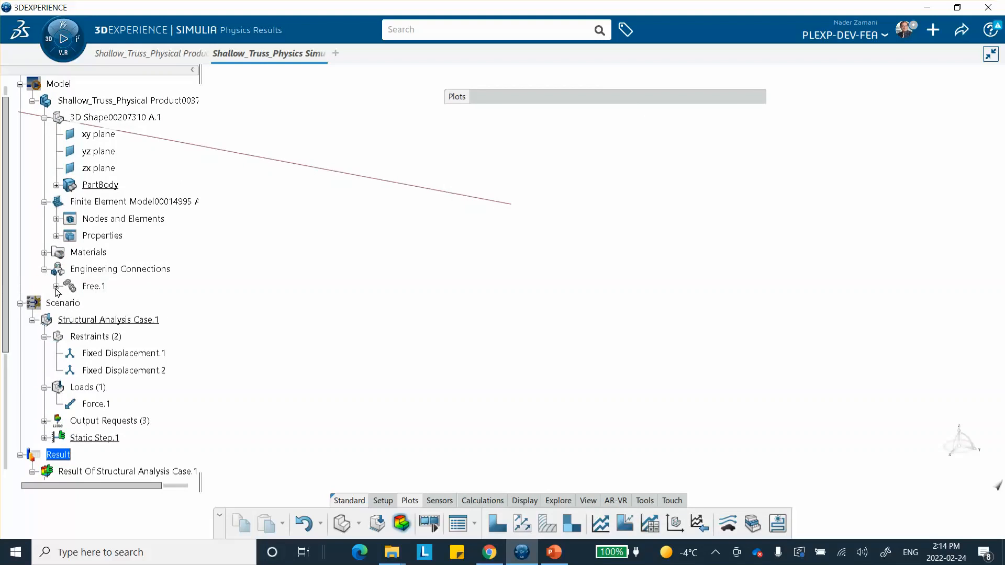
pyautogui.click(56, 286)
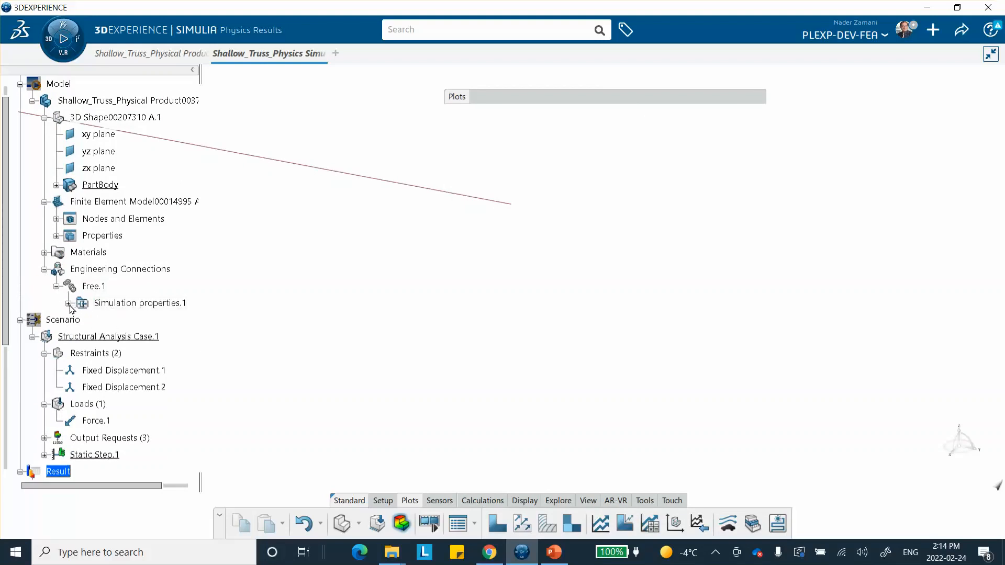
pyautogui.click(69, 303)
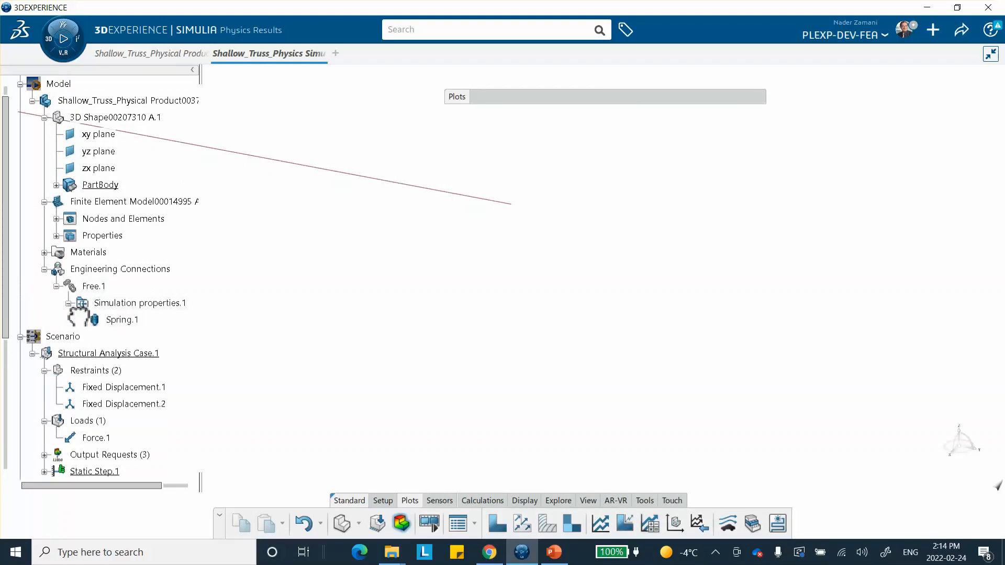
pyautogui.click(126, 320)
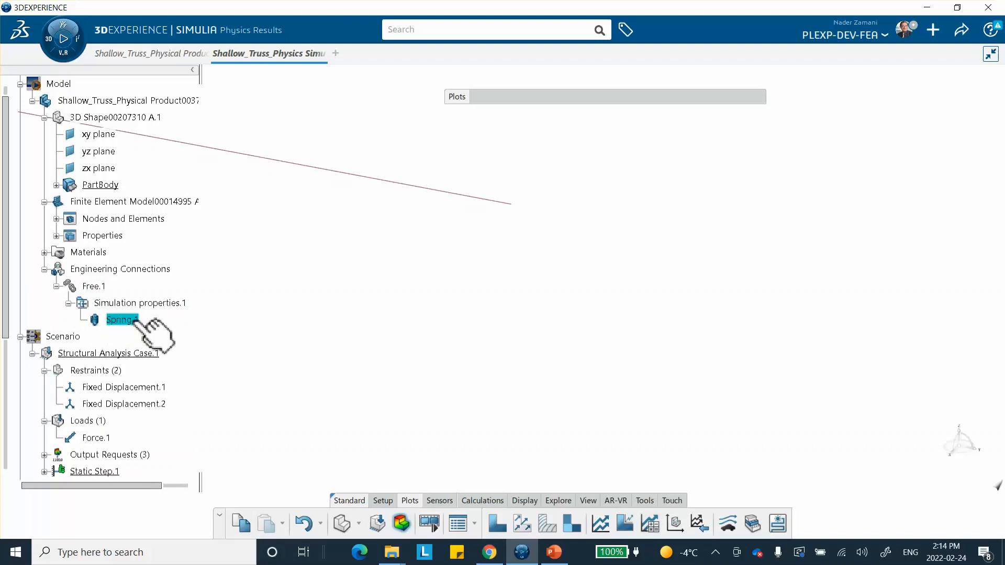
pyautogui.doubleClick(137, 320)
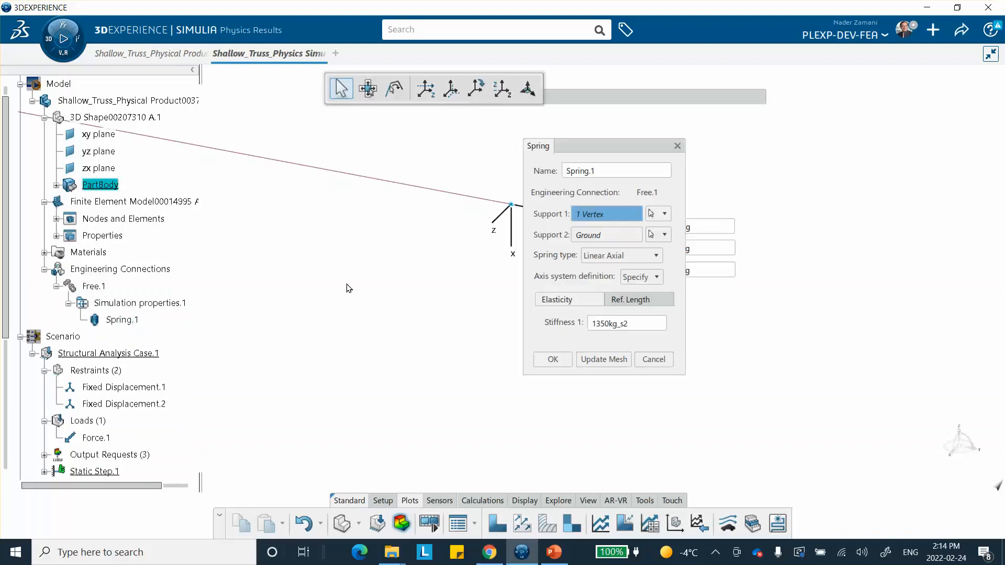
pyautogui.click(607, 324)
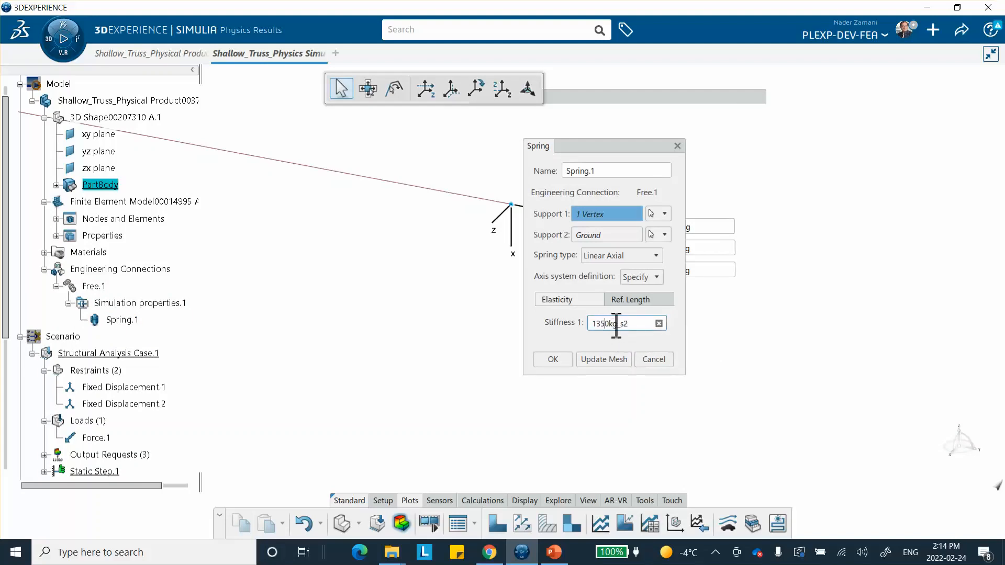
pyautogui.press('Delete')
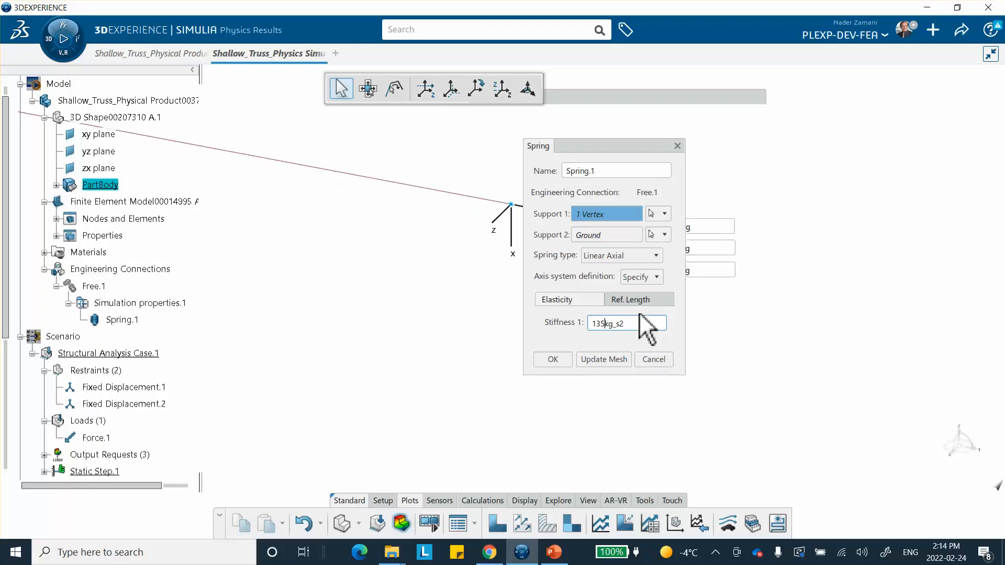
pyautogui.click(553, 362)
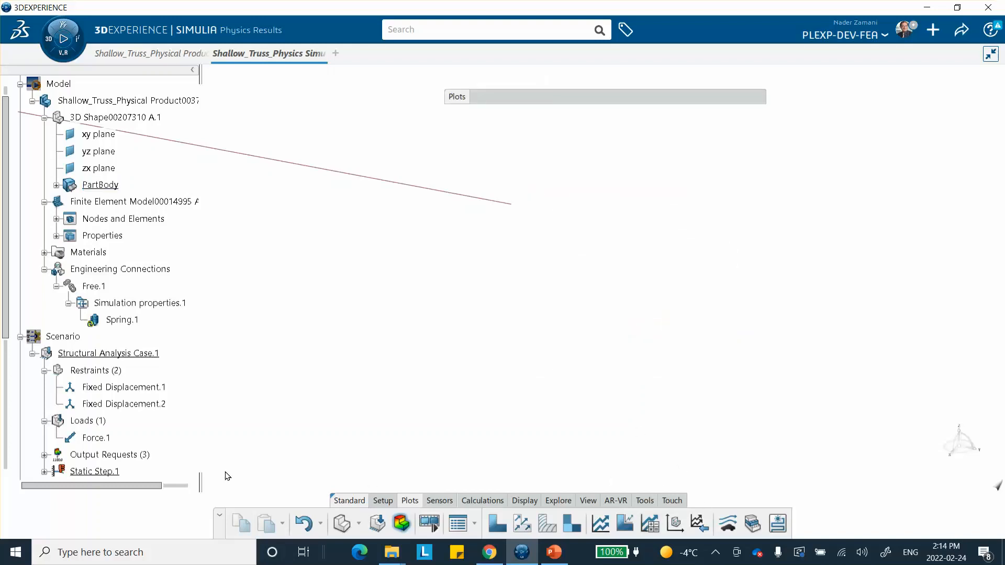
# Step: Activate the Scenario, simulate Structural Analysis Case.1 with the modified spring, and display the run's Total Time plot
pyautogui.scroll(-6, 162, 254)
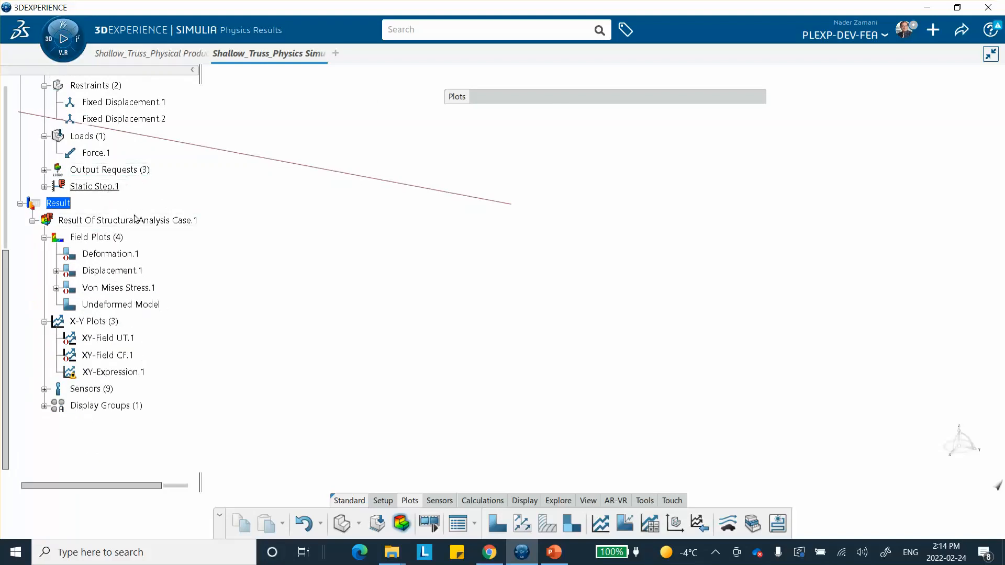
pyautogui.scroll(3, 190, 240)
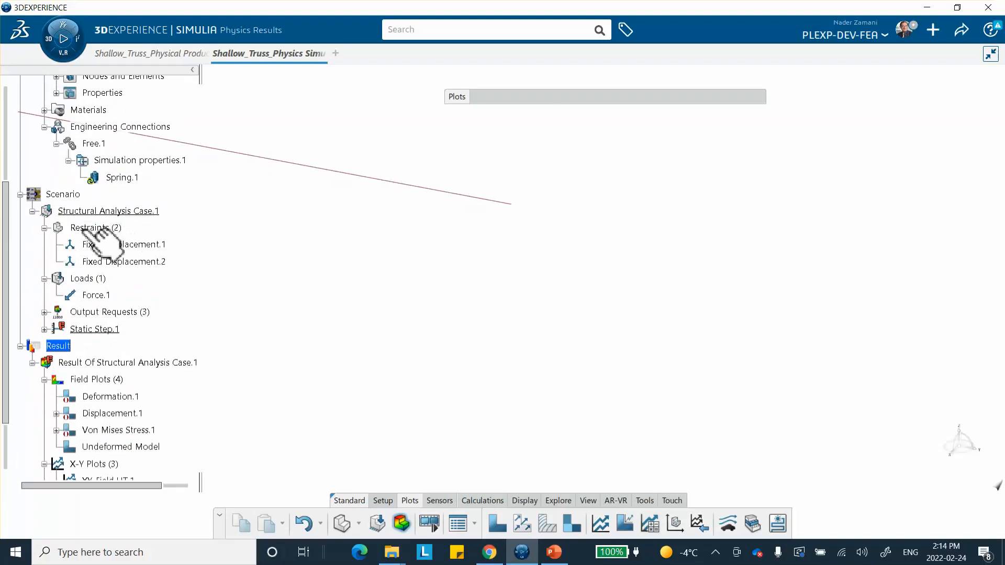
pyautogui.click(63, 194)
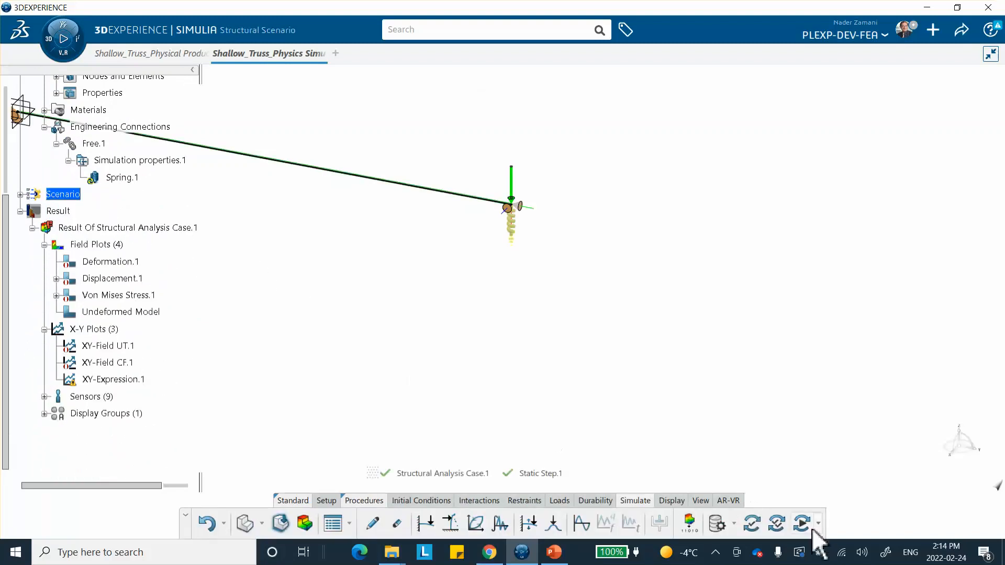
pyautogui.click(802, 523)
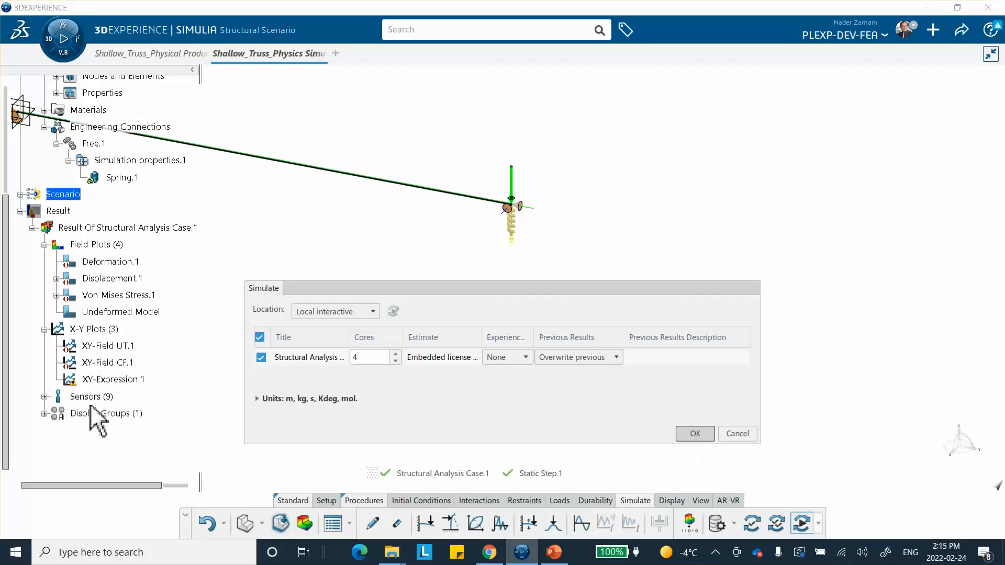
pyautogui.press('Return')
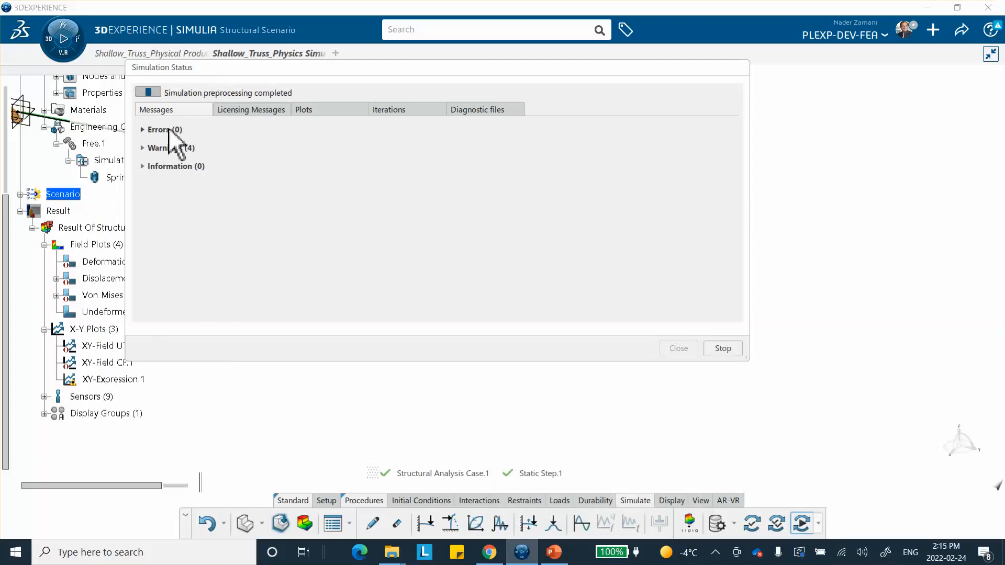
pyautogui.click(318, 109)
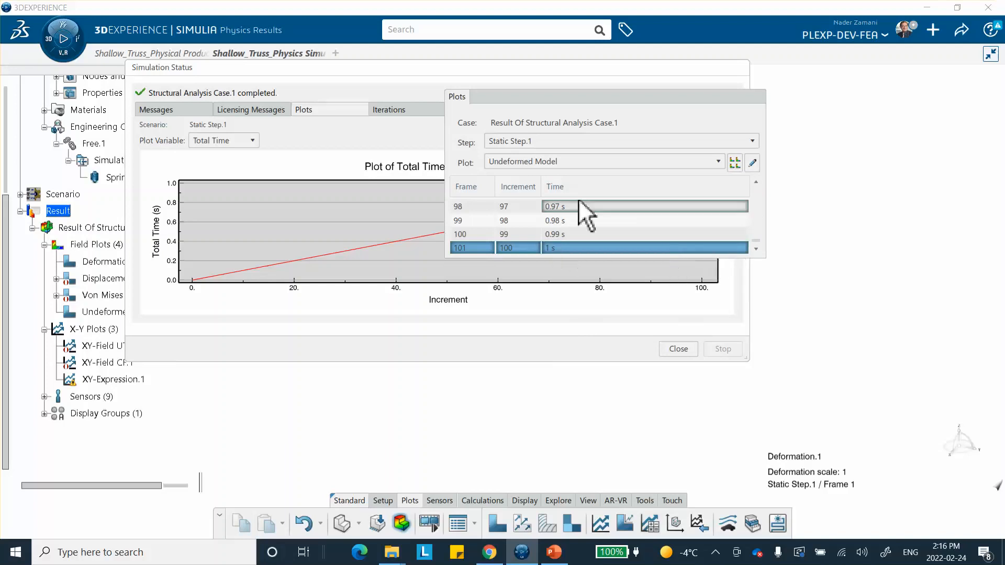
# Step: Show the Displacement.1 plot for the final frame, collapse the plot selection, and close the simulation status
pyautogui.click(563, 164)
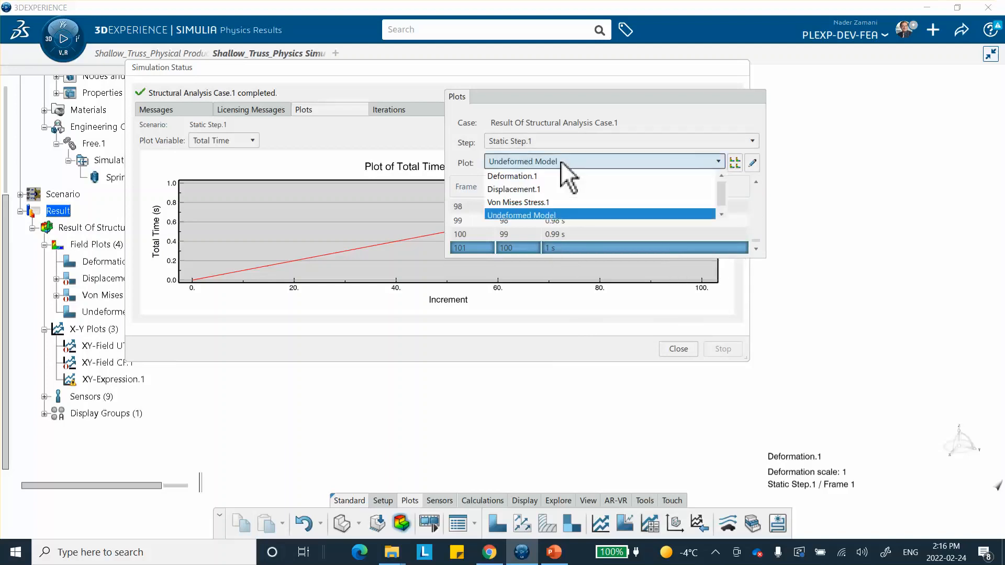
pyautogui.click(549, 189)
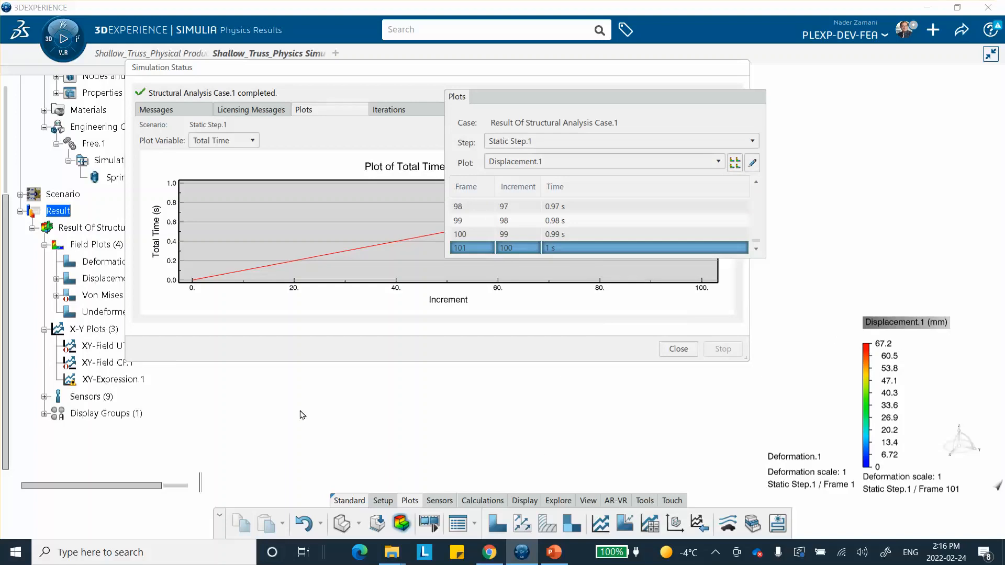
pyautogui.doubleClick(660, 99)
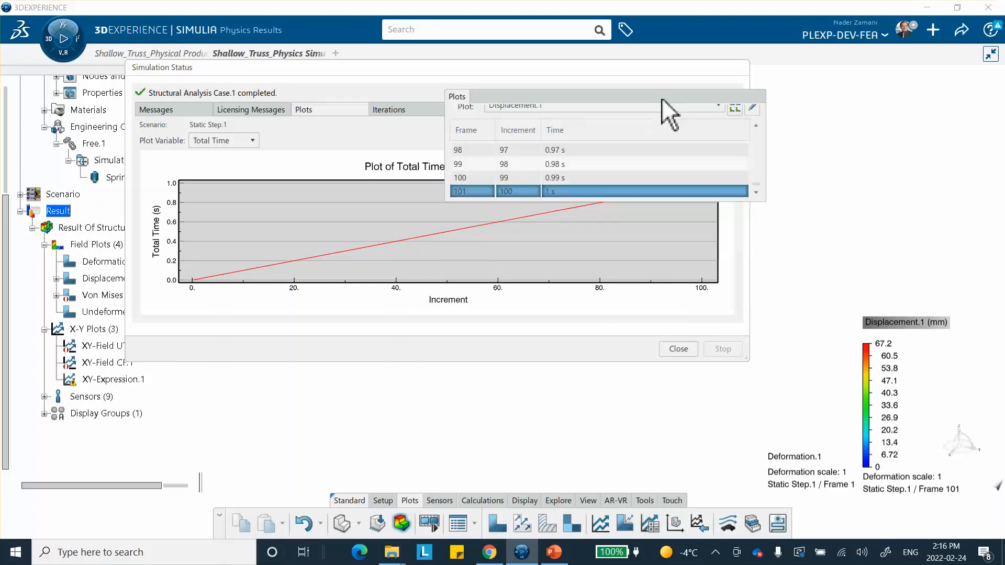
pyautogui.click(677, 349)
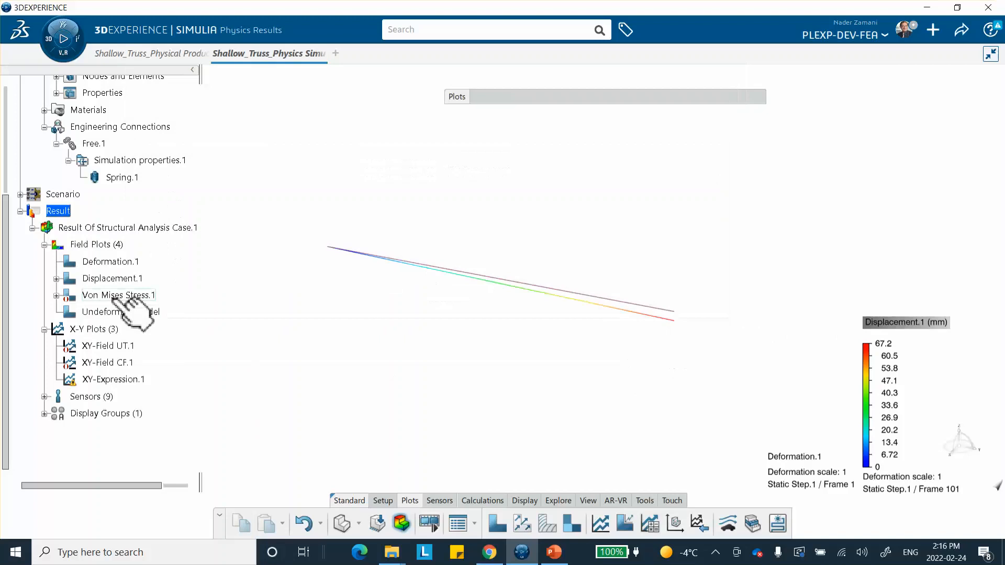
# Step: Set the Stiffness 1 of Spring.1 to 1kg_s2, update its mesh, and accept the spring definition
pyautogui.doubleClick(122, 177)
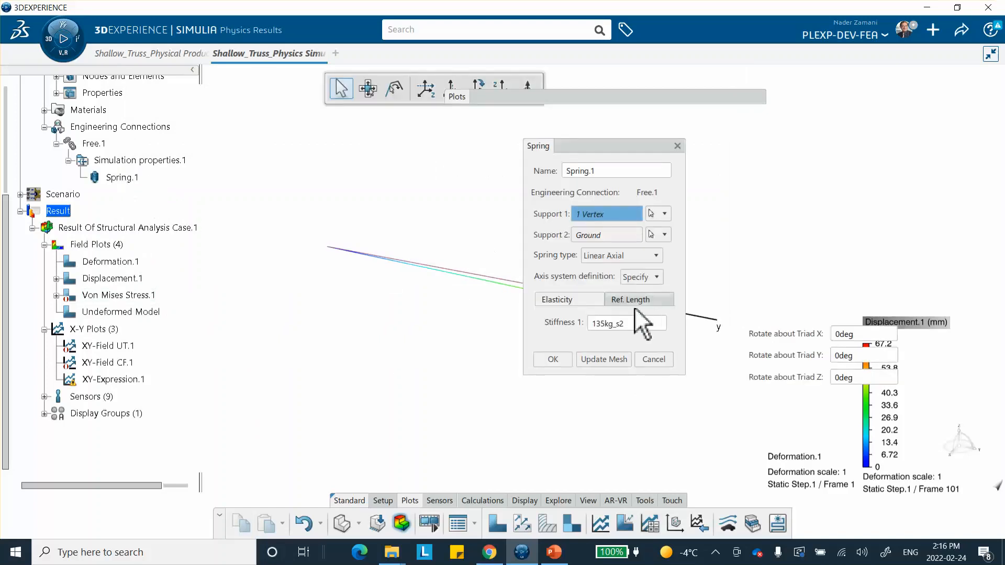
pyautogui.doubleClick(609, 323)
pyautogui.click(605, 323)
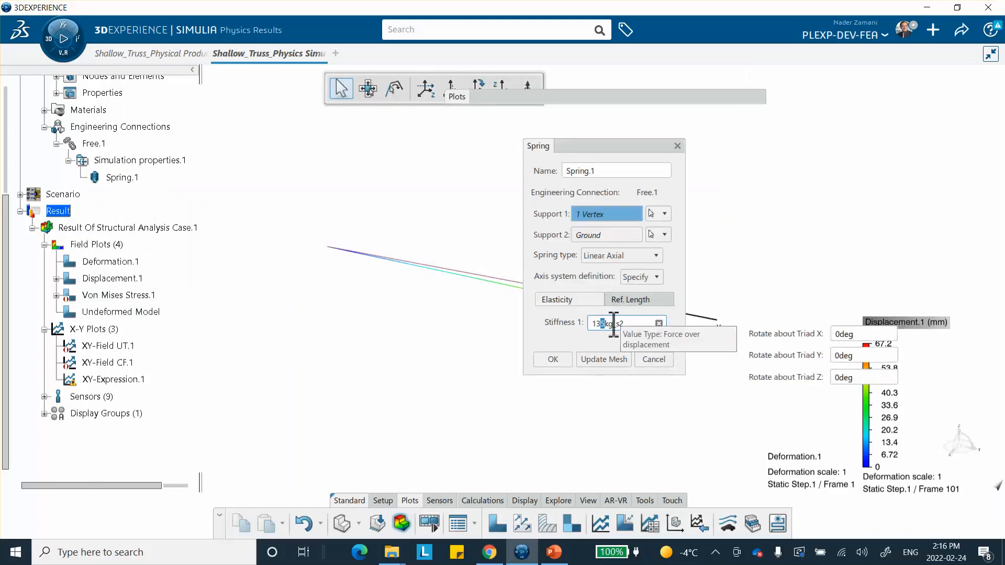
pyautogui.press('BackSpace')
pyautogui.press('BackSpace')
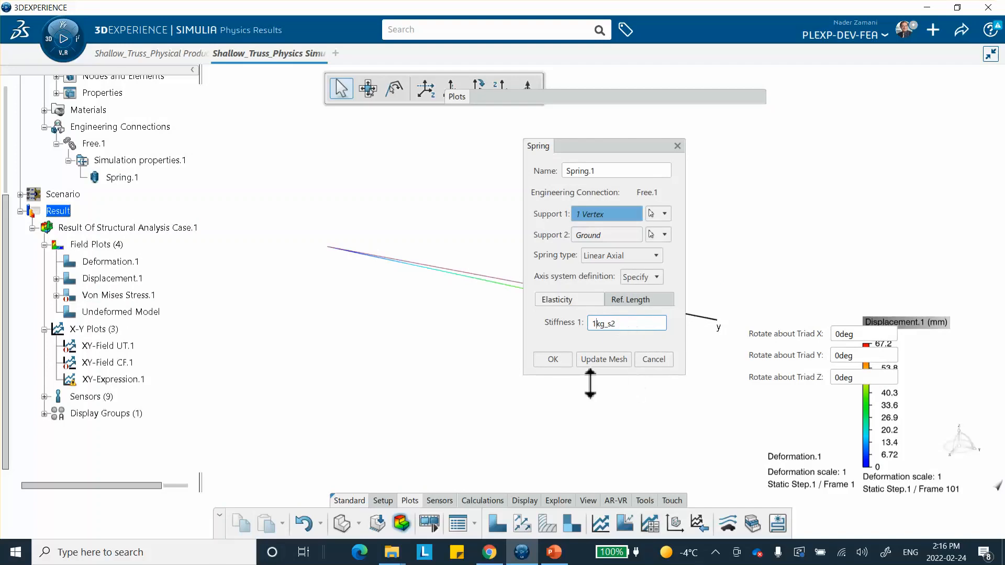
pyautogui.click(605, 357)
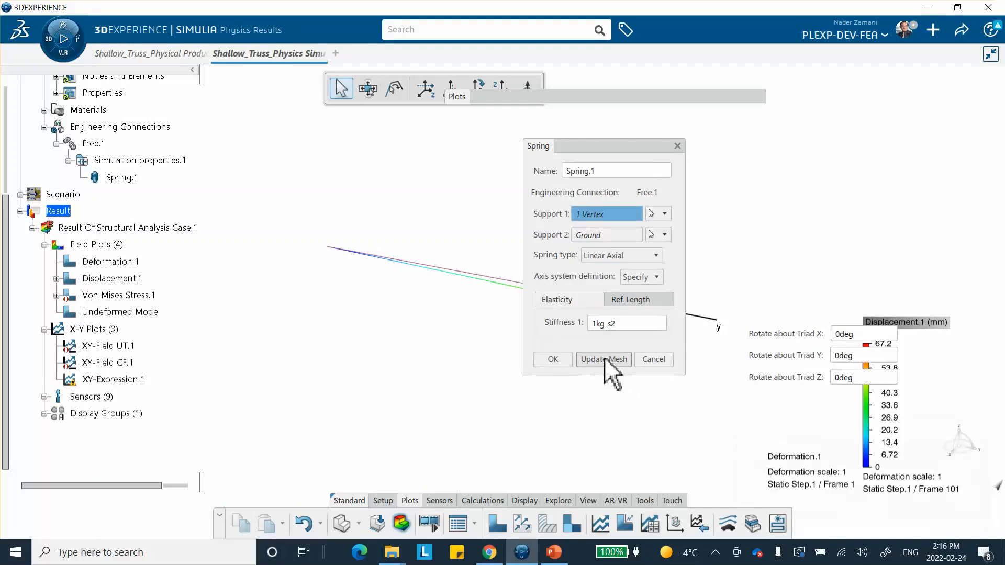
pyautogui.click(553, 359)
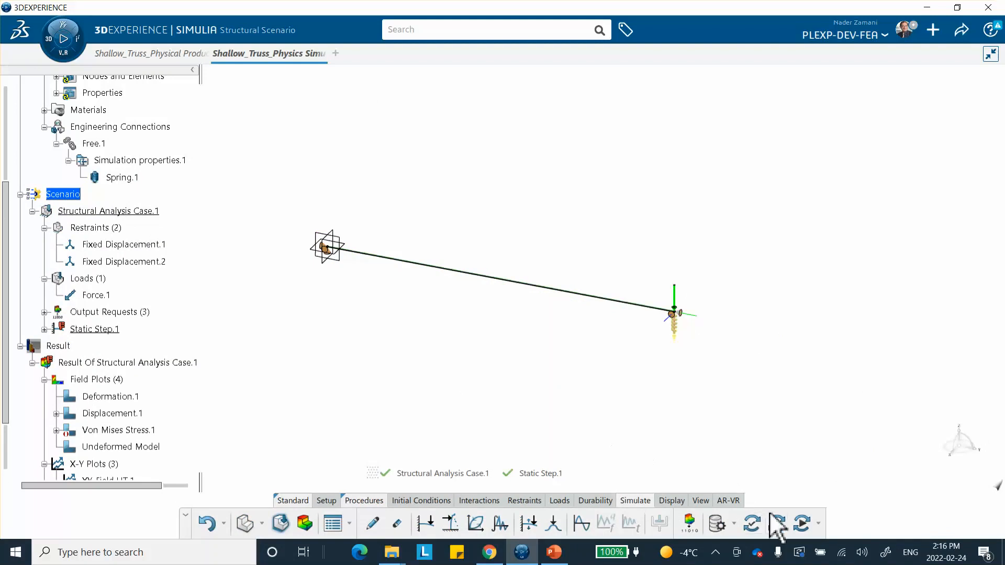
# Step: Rerun the structural simulation with the near-zero spring stiffness and monitor its Total Time plot
pyautogui.click(799, 523)
pyautogui.click(695, 432)
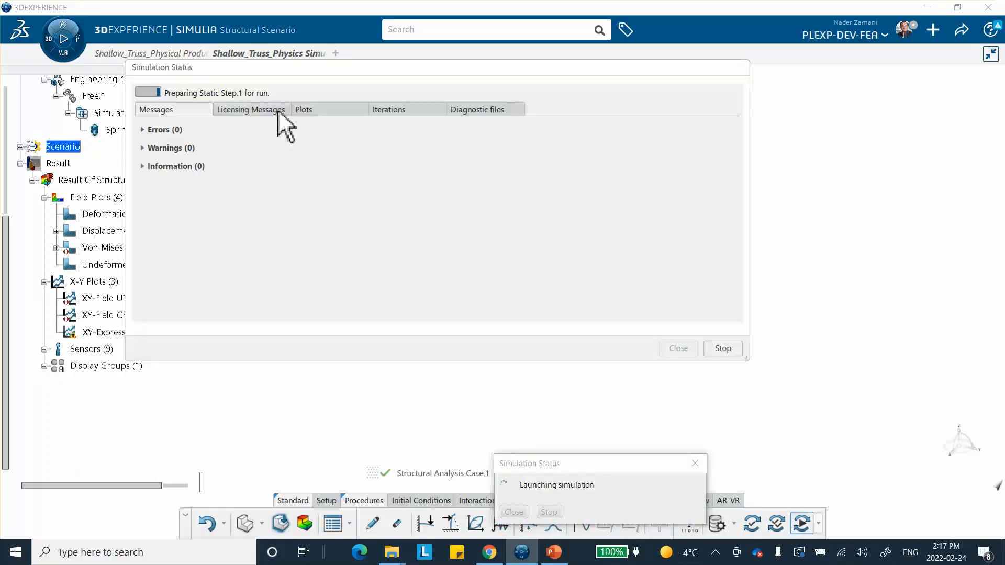
pyautogui.click(325, 109)
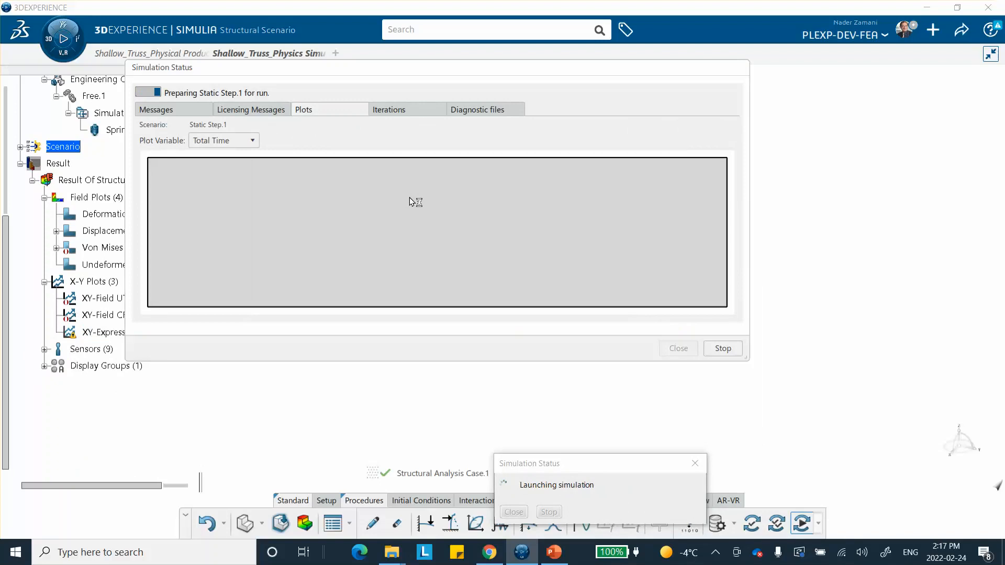